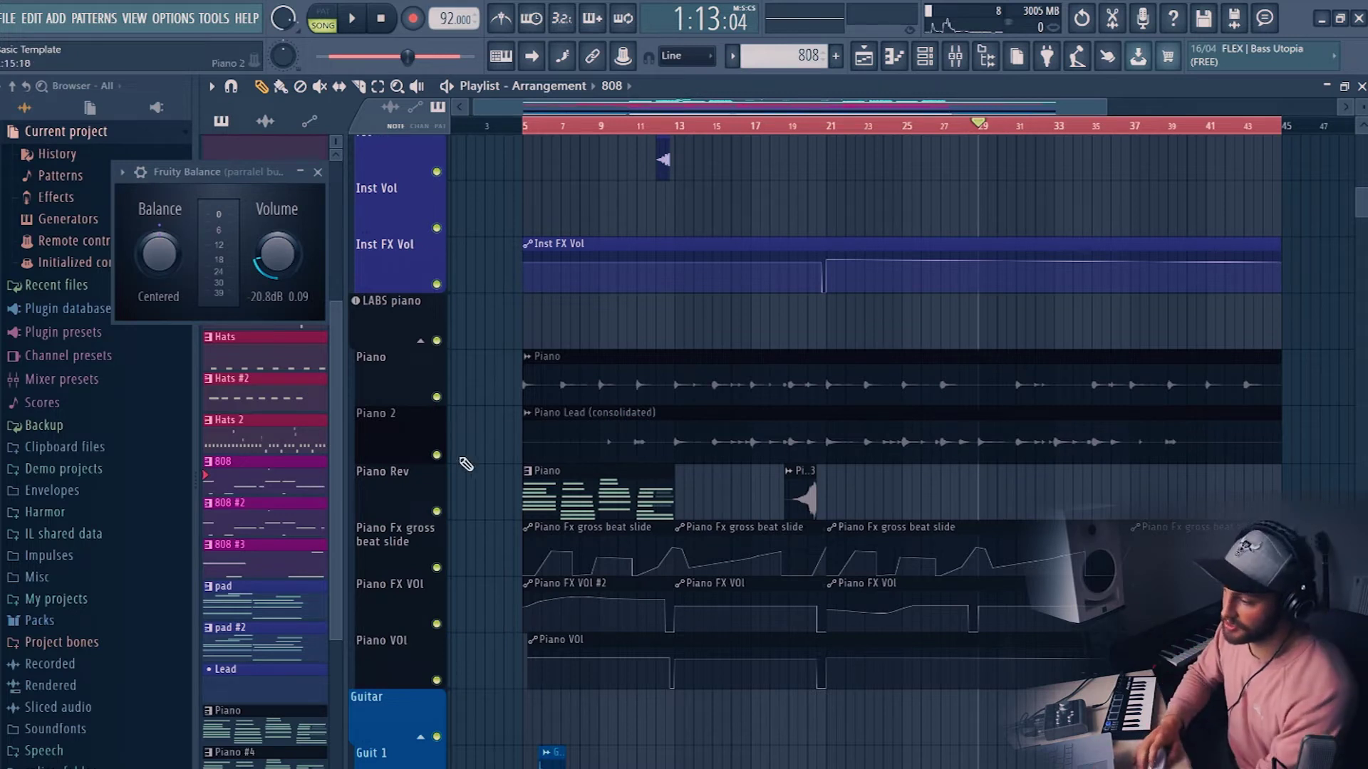
# - Play the LABS piano pattern in the piano roll and audition the chord at bar 3
pyautogui.scroll(1, 474, 495)
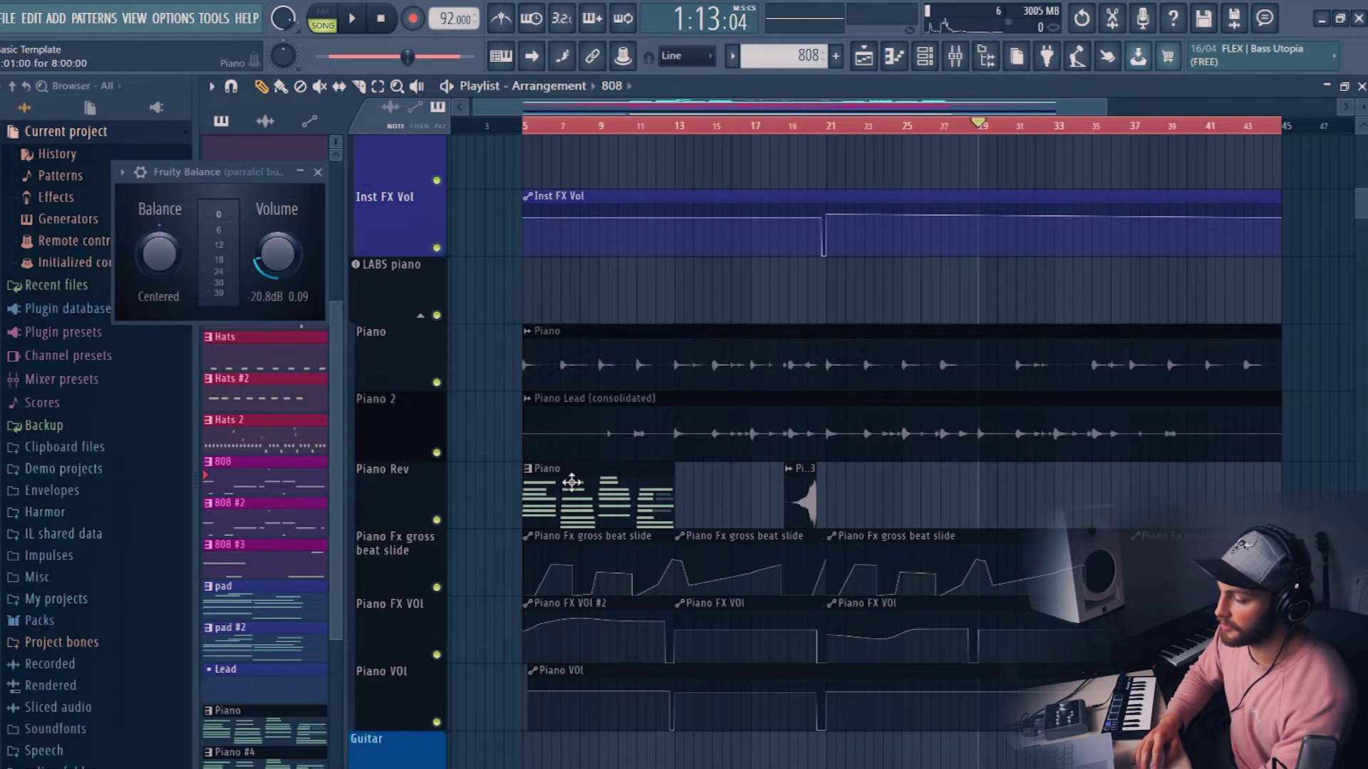
pyautogui.press('space')
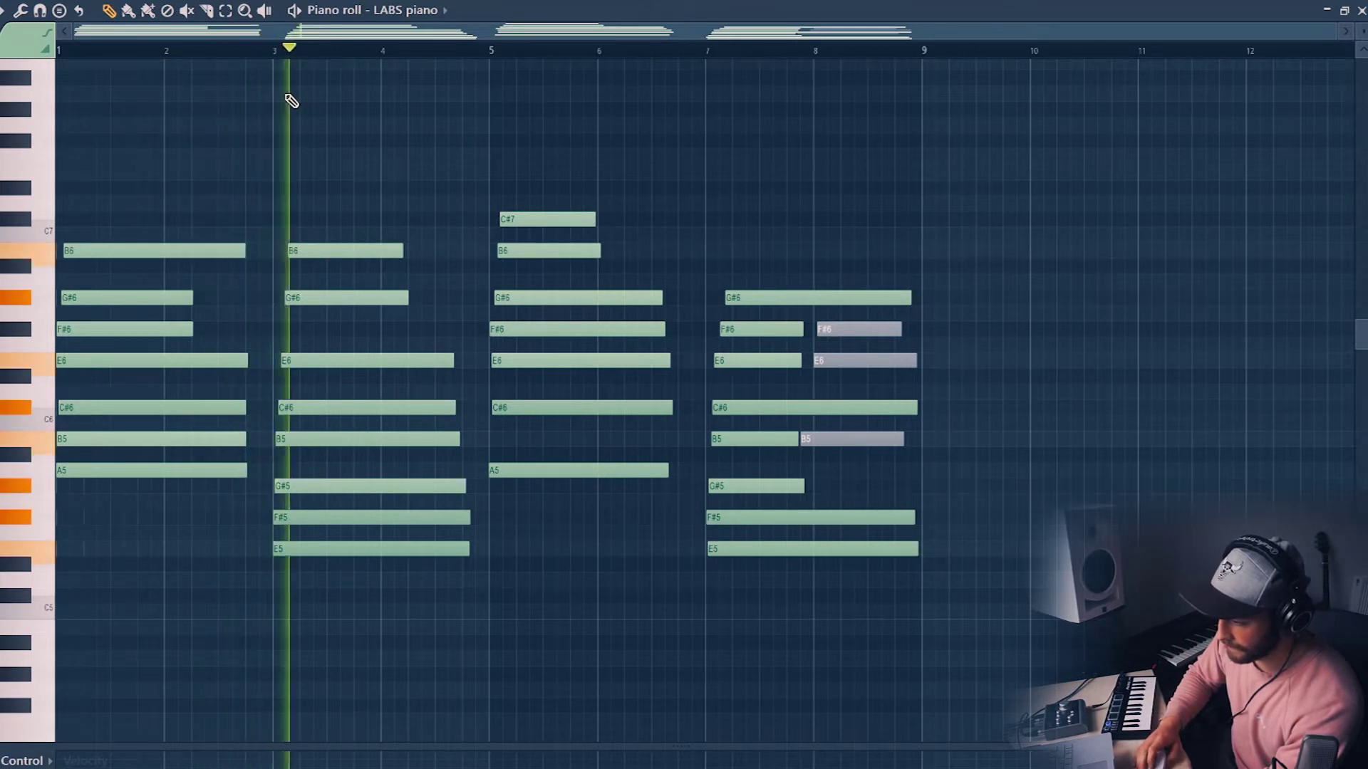
pyautogui.scroll(4, 290, 57)
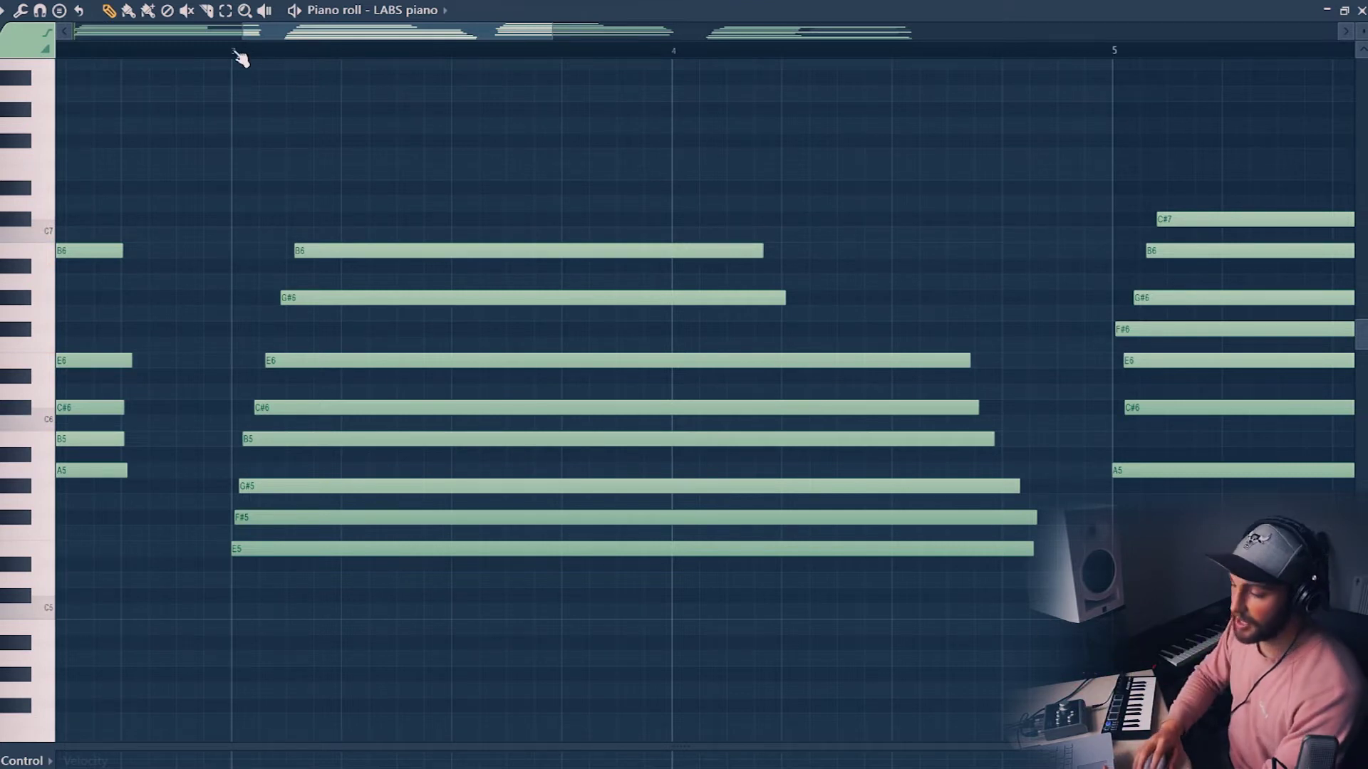
pyautogui.press('space')
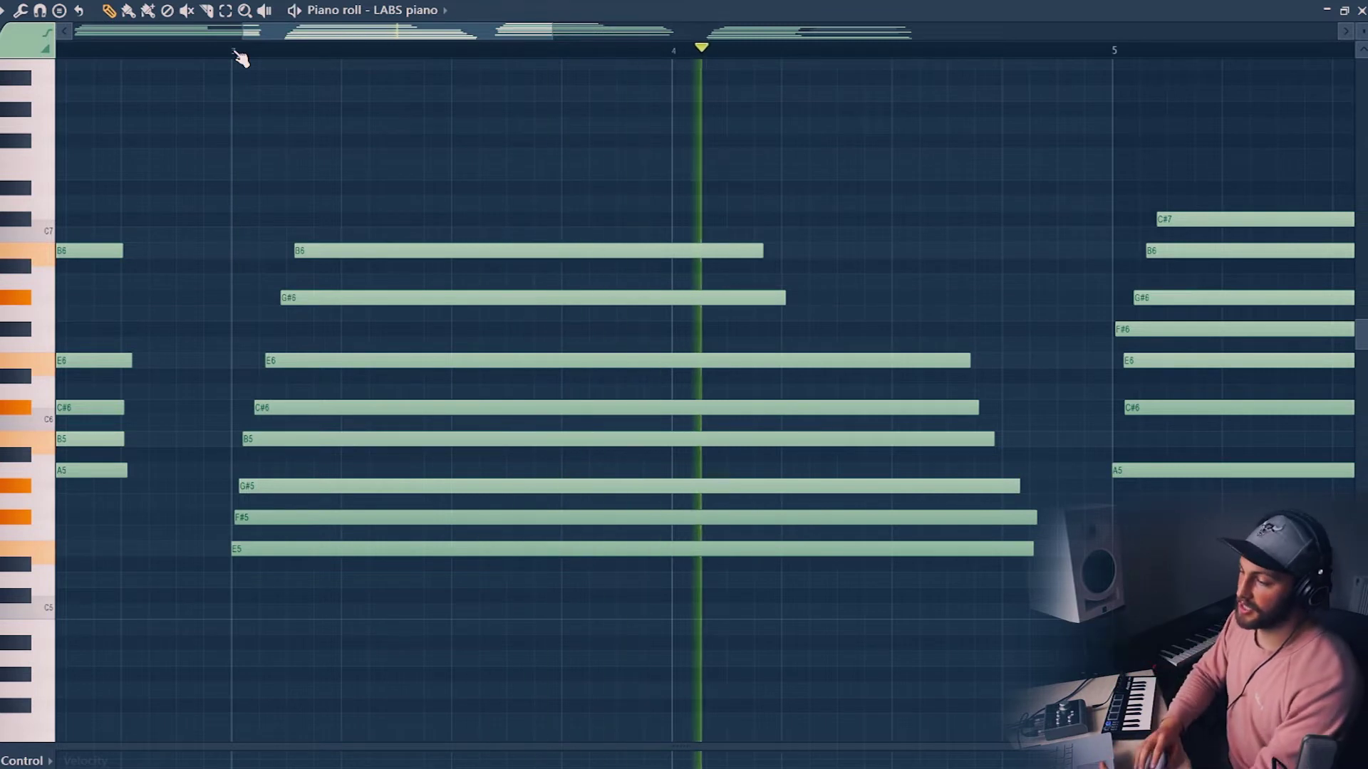
pyautogui.press('space')
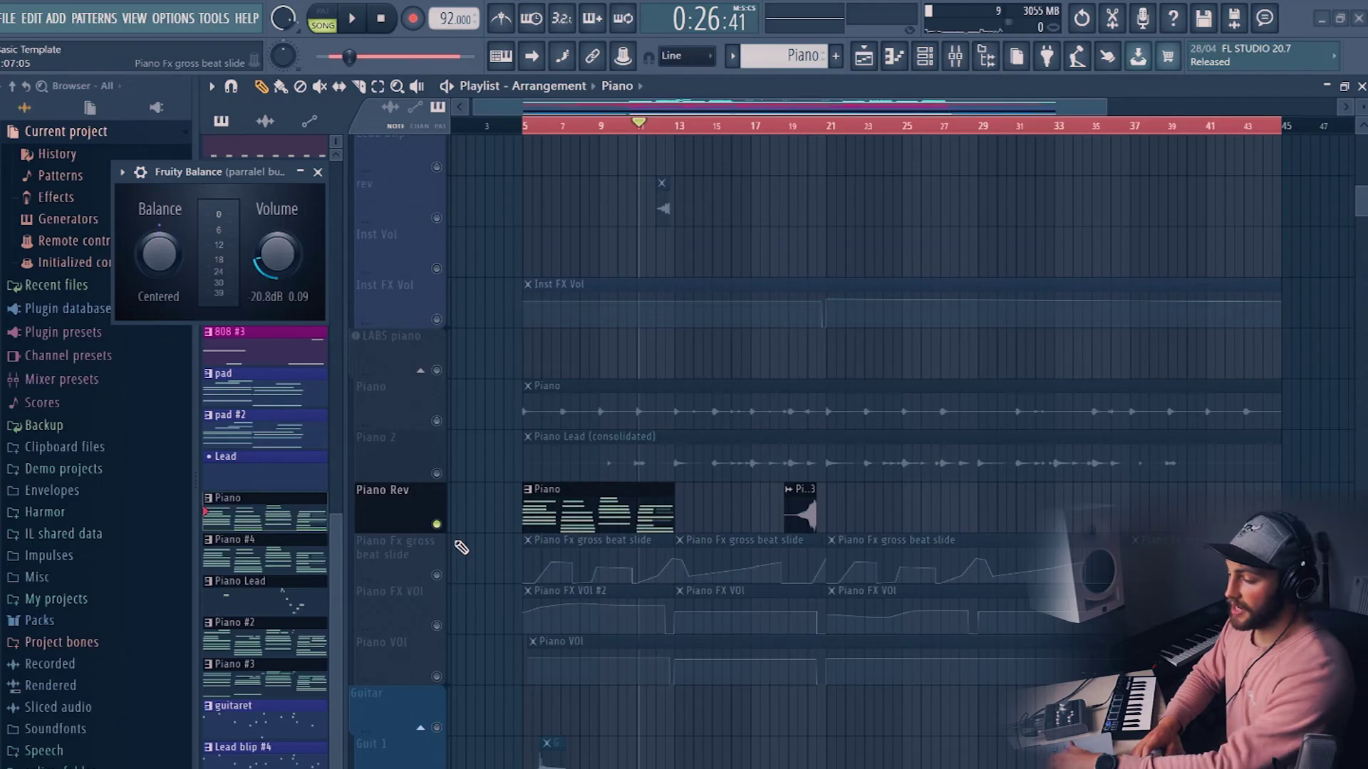
# - Turn the Piano and Piano 2 playlist tracks back on and set the song position near the start of their clips
pyautogui.click(437, 420)
pyautogui.click(436, 473)
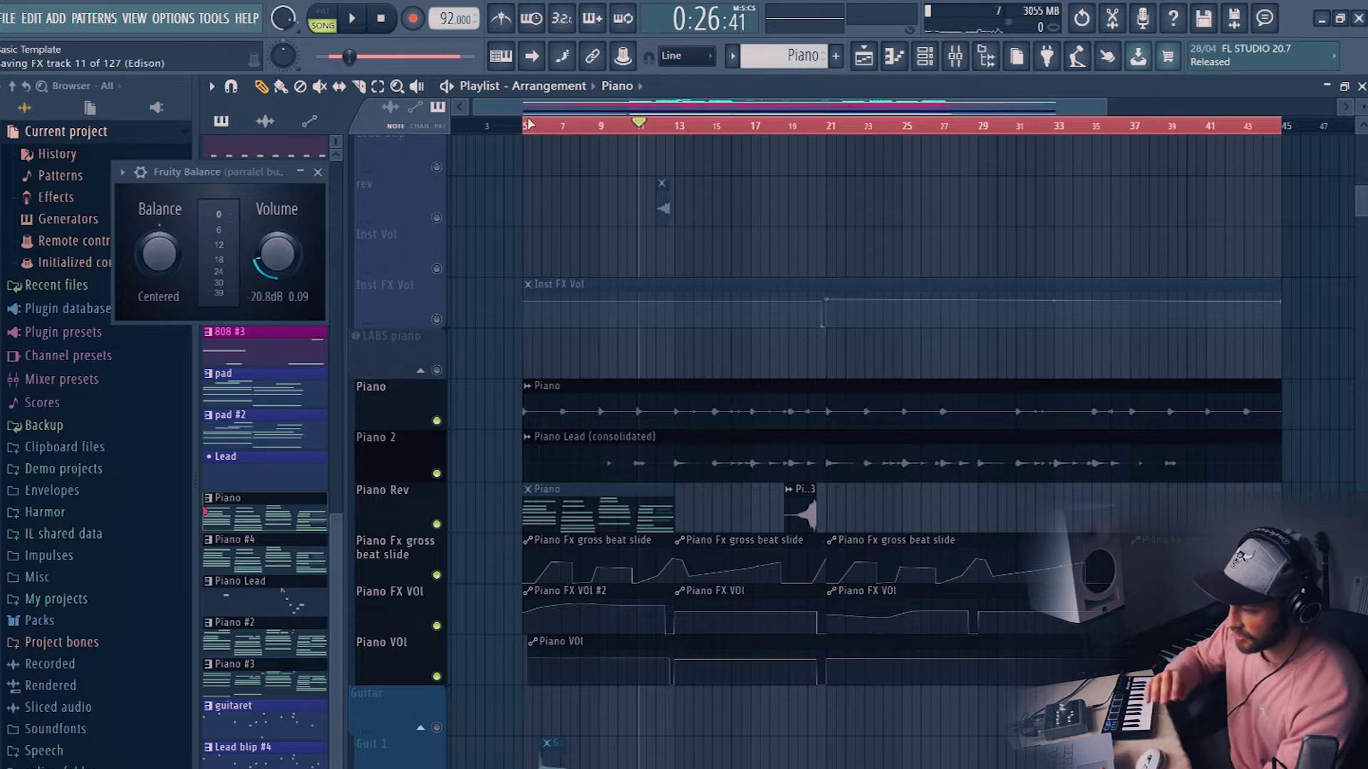
pyautogui.click(539, 124)
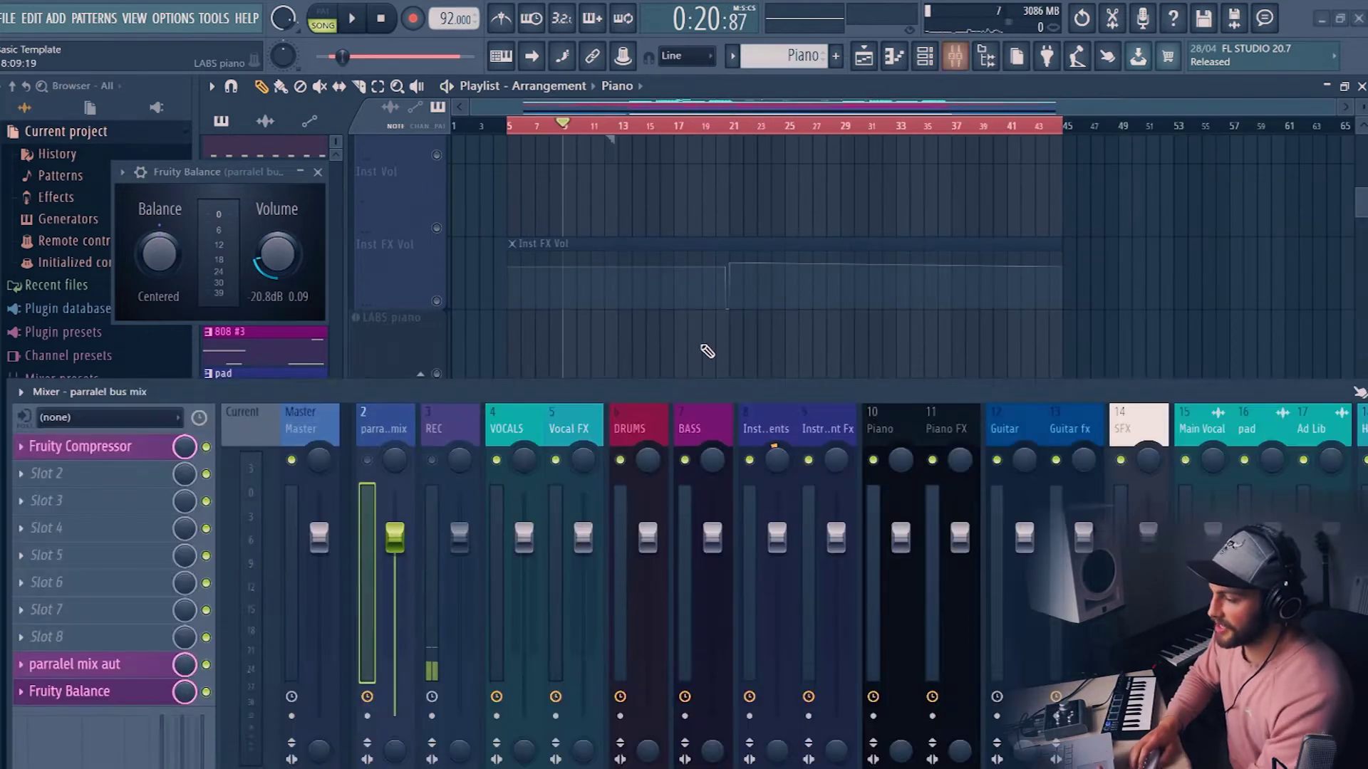
# - Show the mixer and select the Piano track, number 10, to see its effects
pyautogui.press('F9')
pyautogui.scroll(-5, 748, 312)
pyautogui.scroll(5, 748, 312)
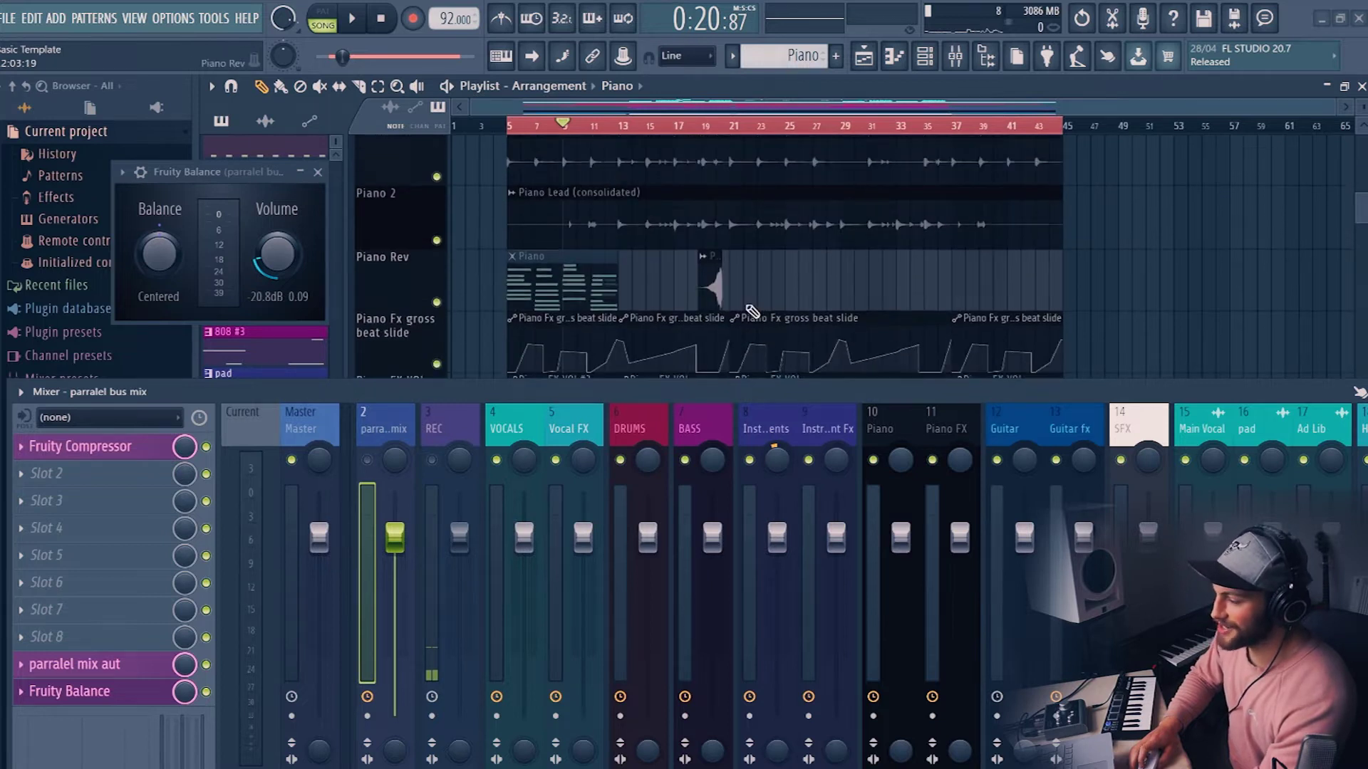
pyautogui.click(876, 410)
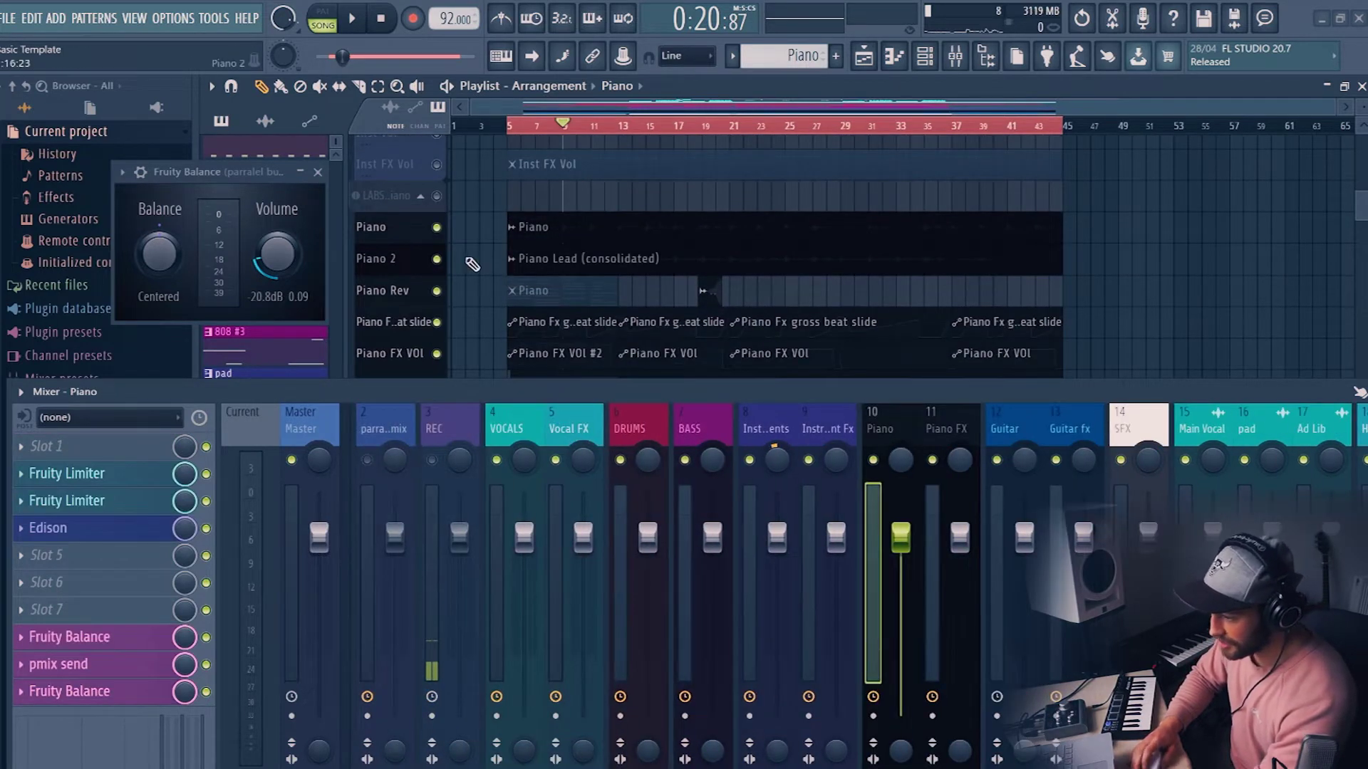
# - Solo the Piano track in the playlist and mute the Piano FX mixer track
pyautogui.scroll(-3, 470, 267)
pyautogui.keyDown('ctrl'); pyautogui.click(437, 223); pyautogui.keyUp('ctrl')
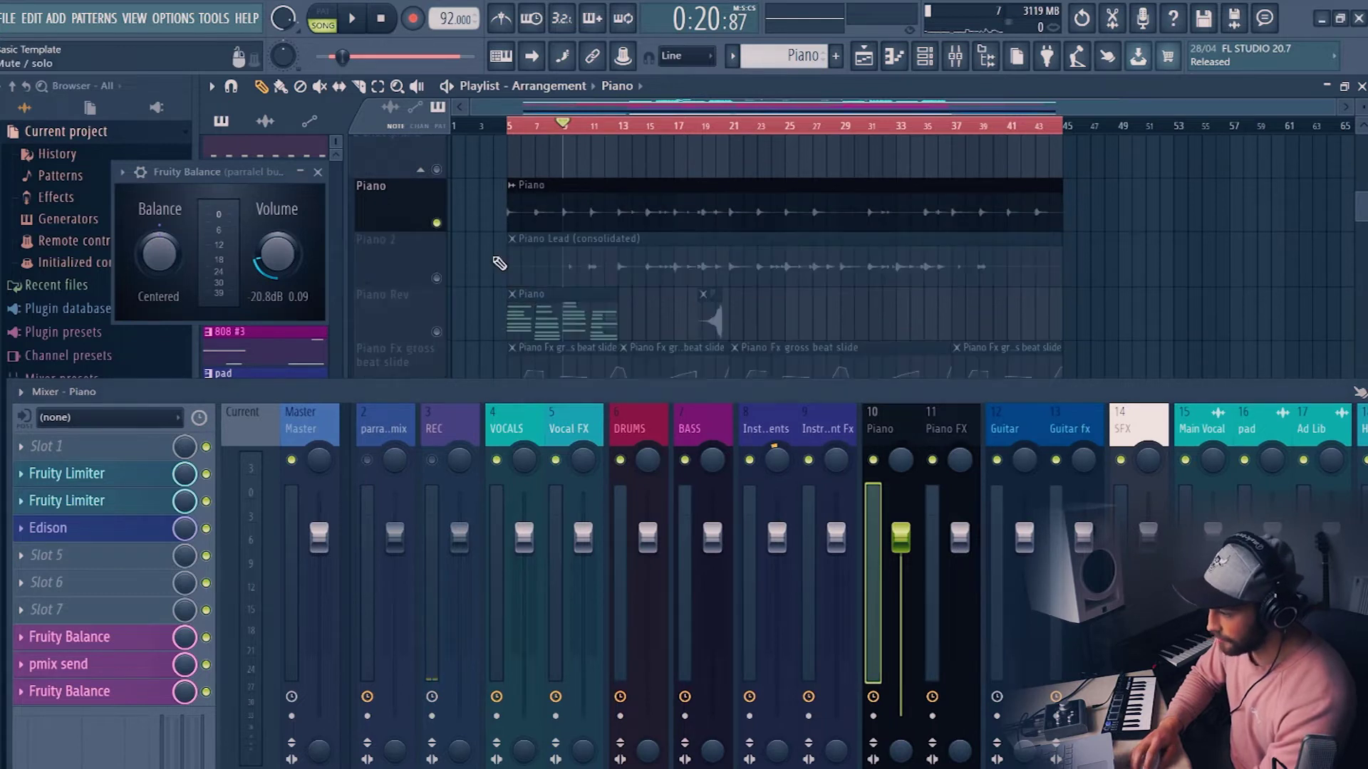
pyautogui.click(931, 459)
pyautogui.scroll(1, 489, 428)
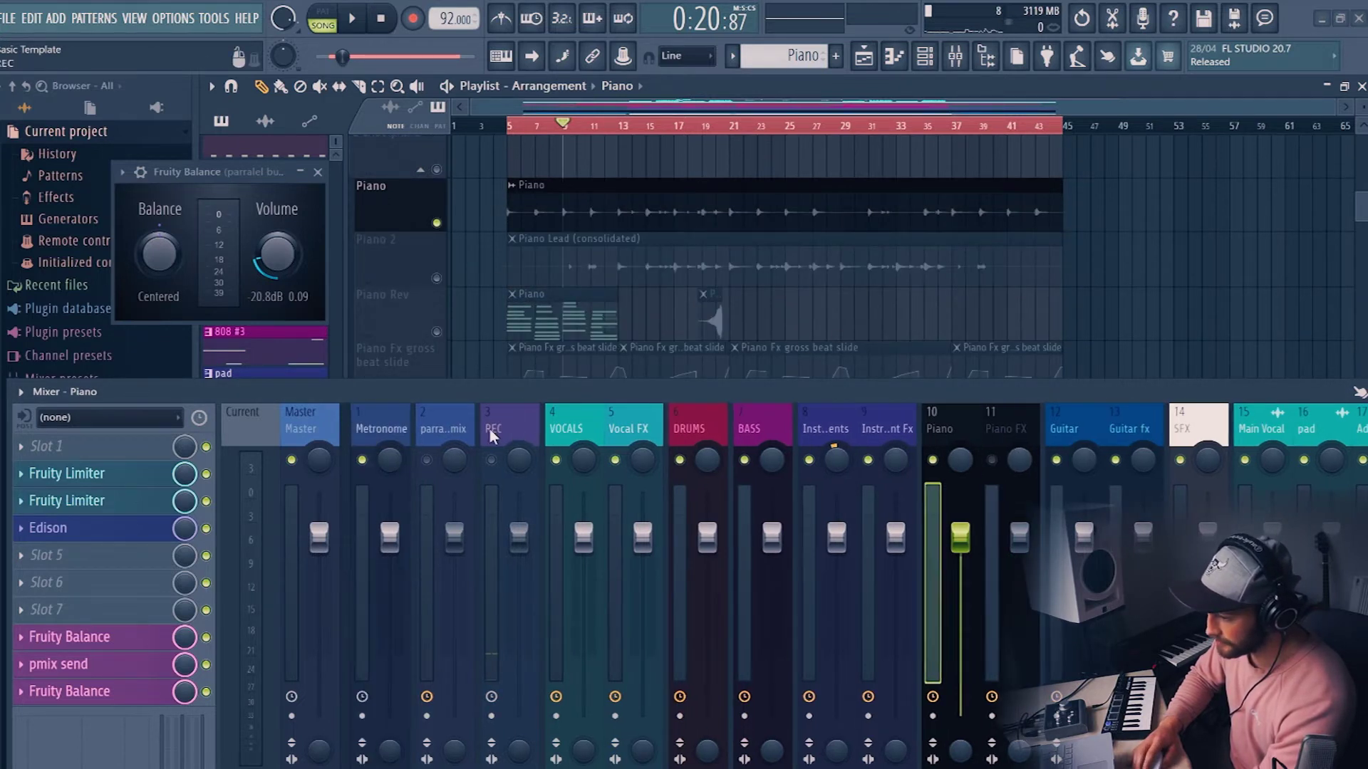
# - Play the soloed piano without effects, unmute Piano FX during playback, and listen again from bar 15
pyautogui.press('space')
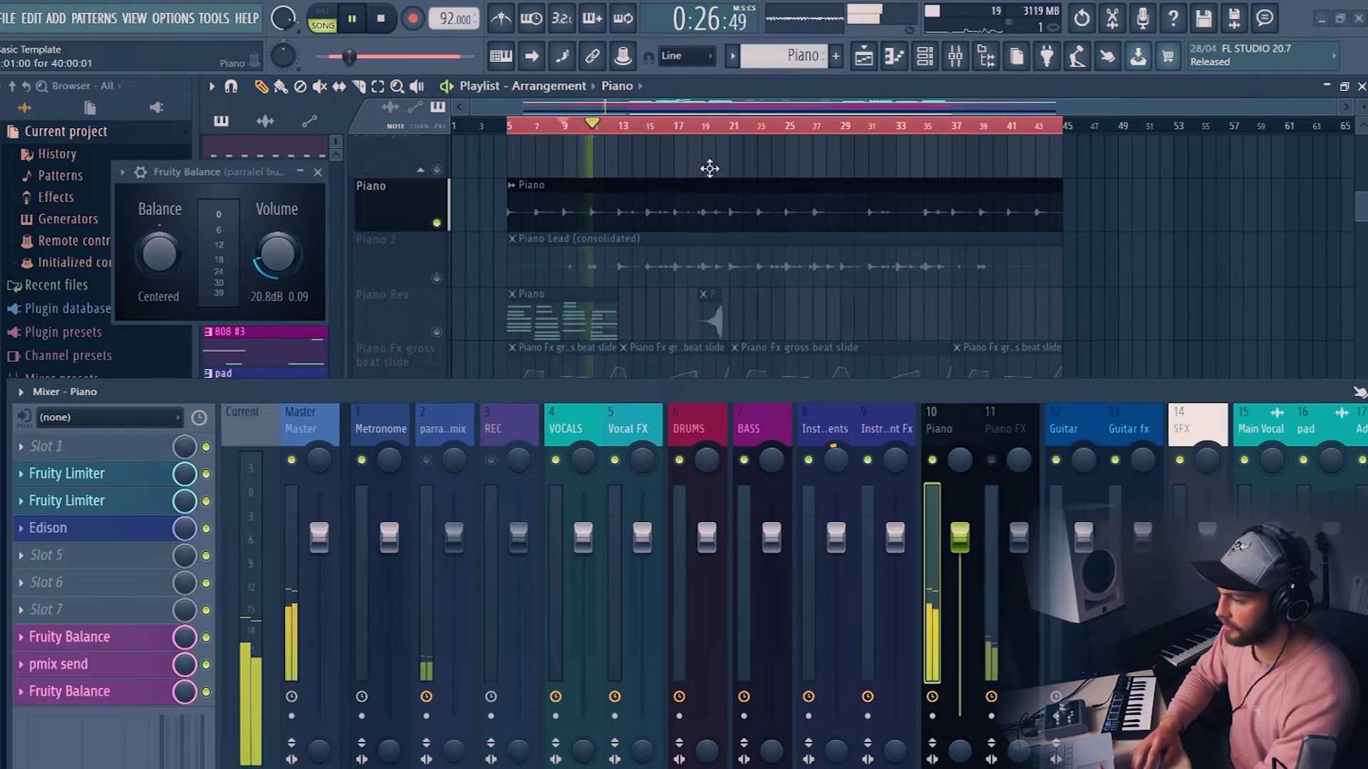
pyautogui.click(992, 460)
pyautogui.click(652, 127)
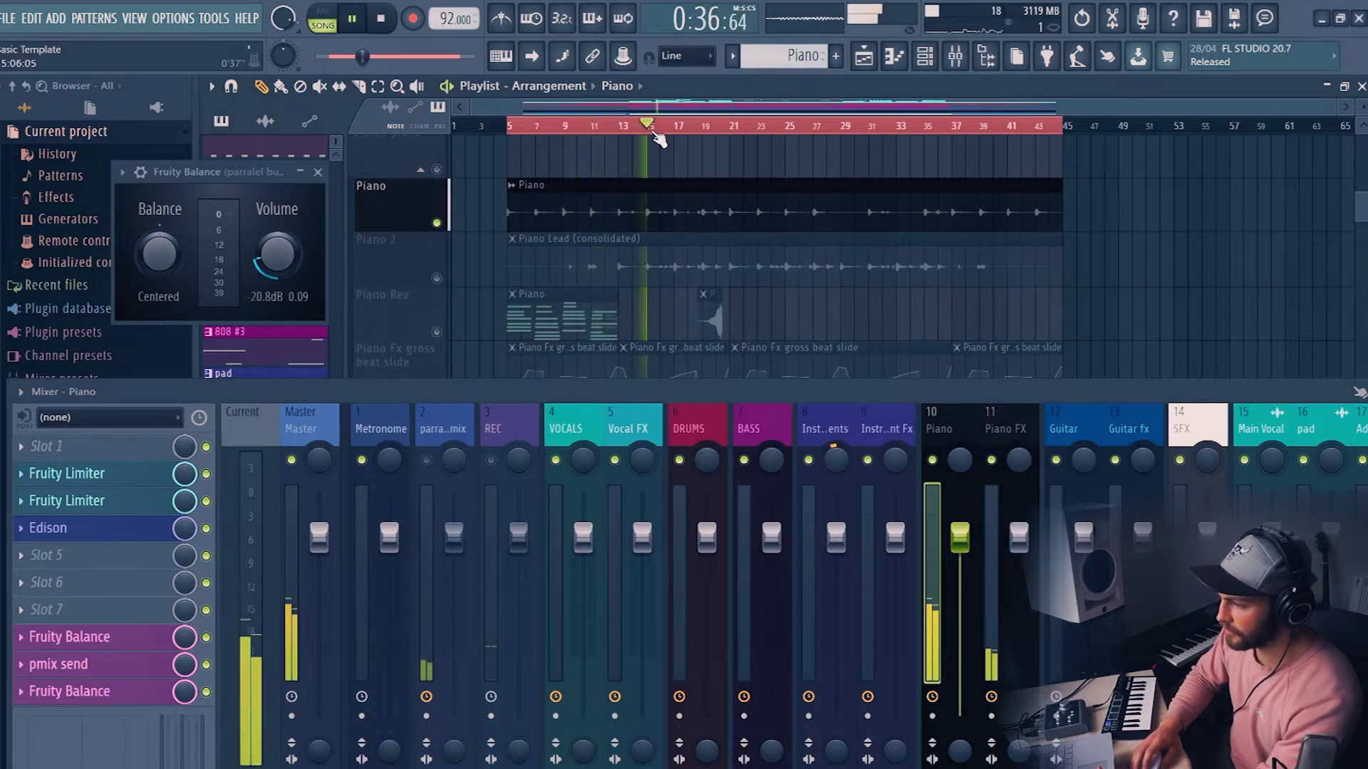
pyautogui.scroll(4, 670, 135)
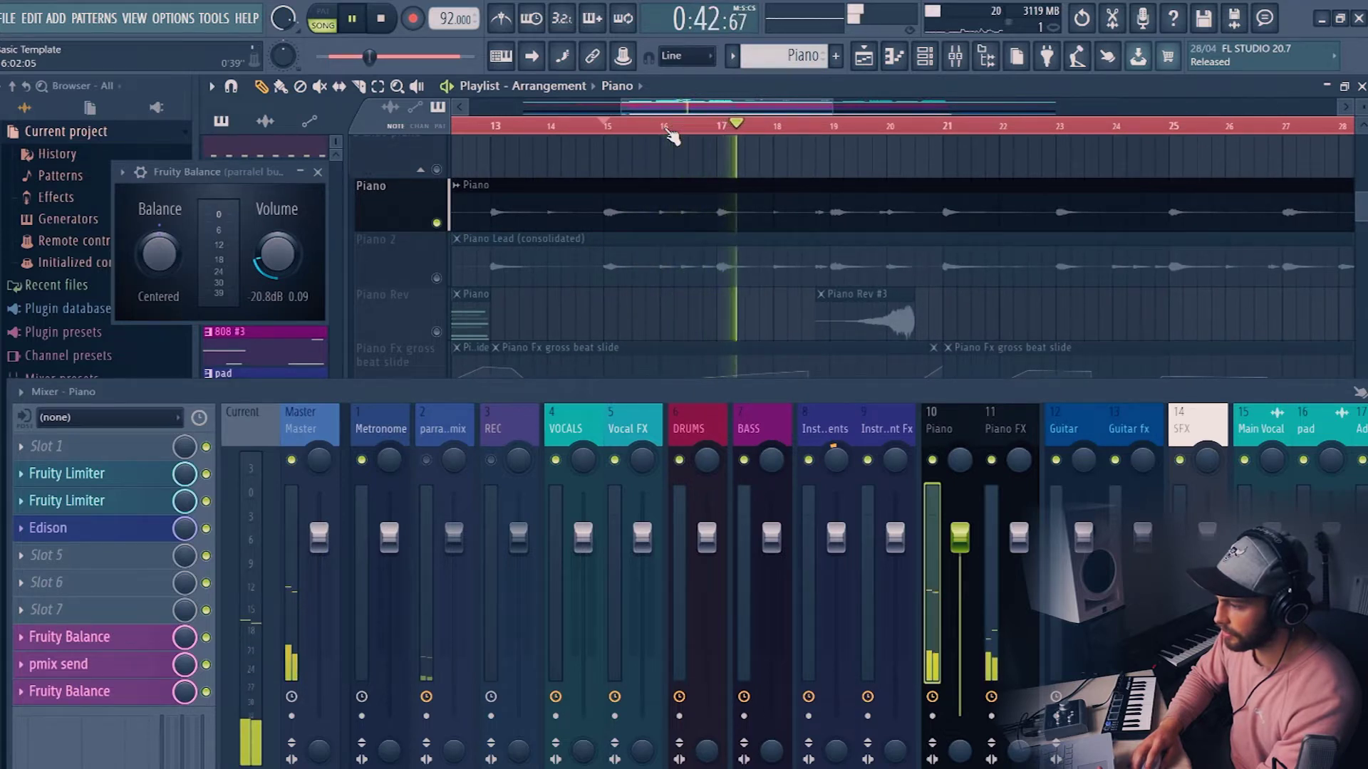
pyautogui.press('space')
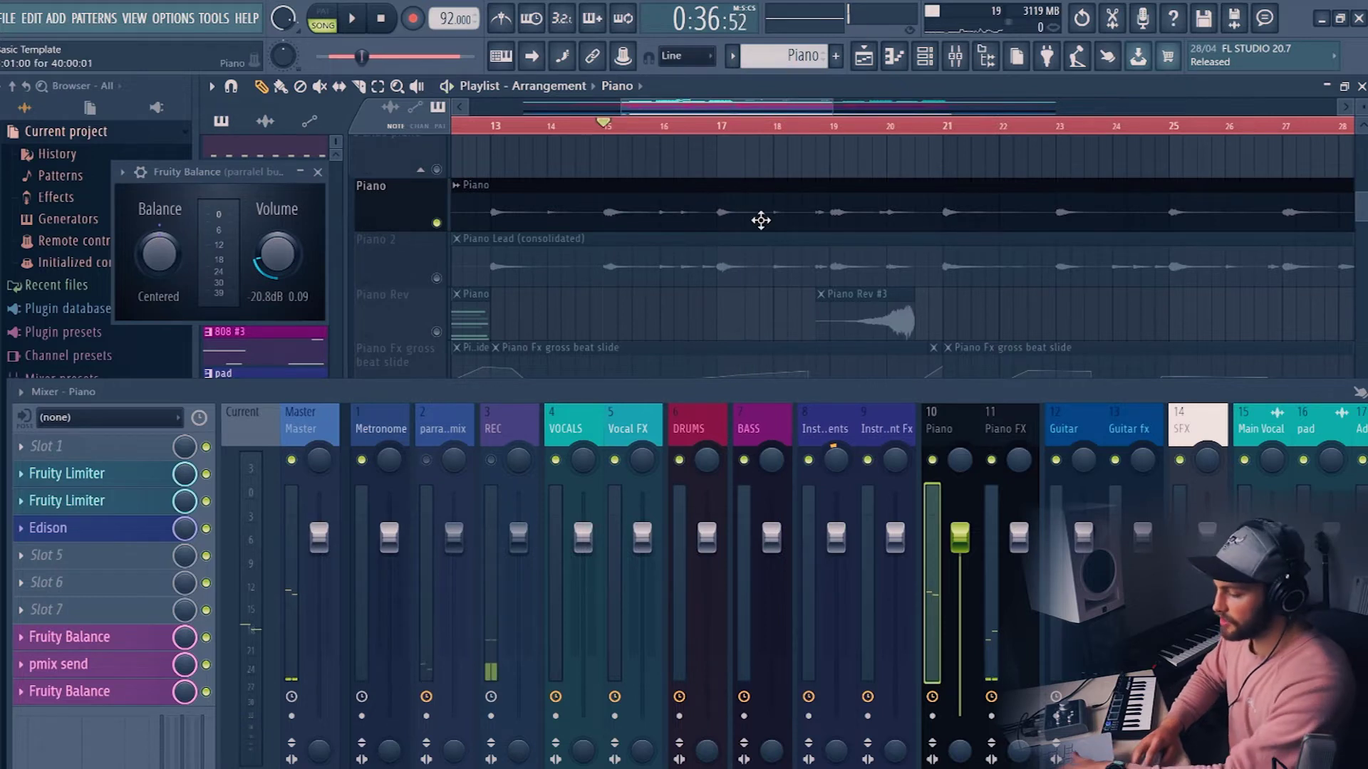
# - Show the channel rack and examine the LABS piano and Piano verb mixer tracks, numbers 44 and 46
pyautogui.press('F6')
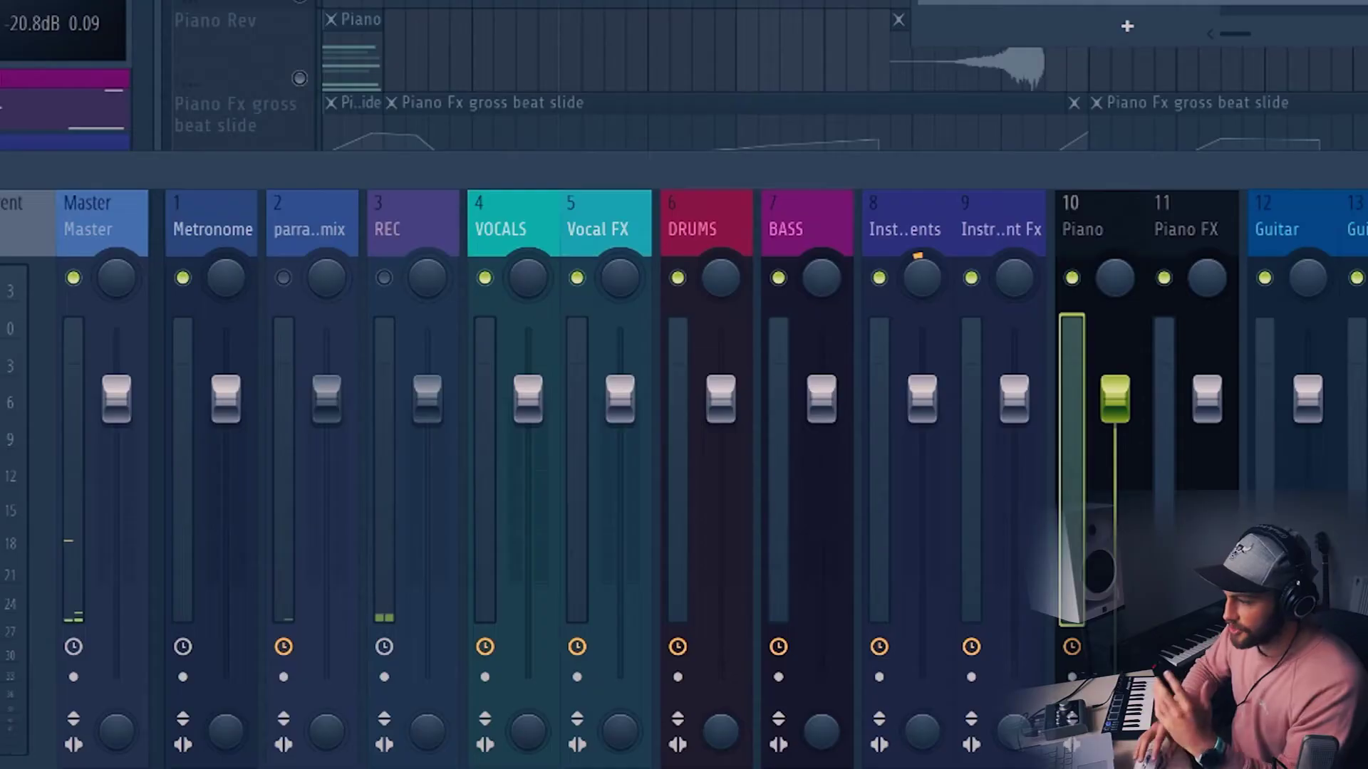
pyautogui.hscroll(10, 1173, 215)
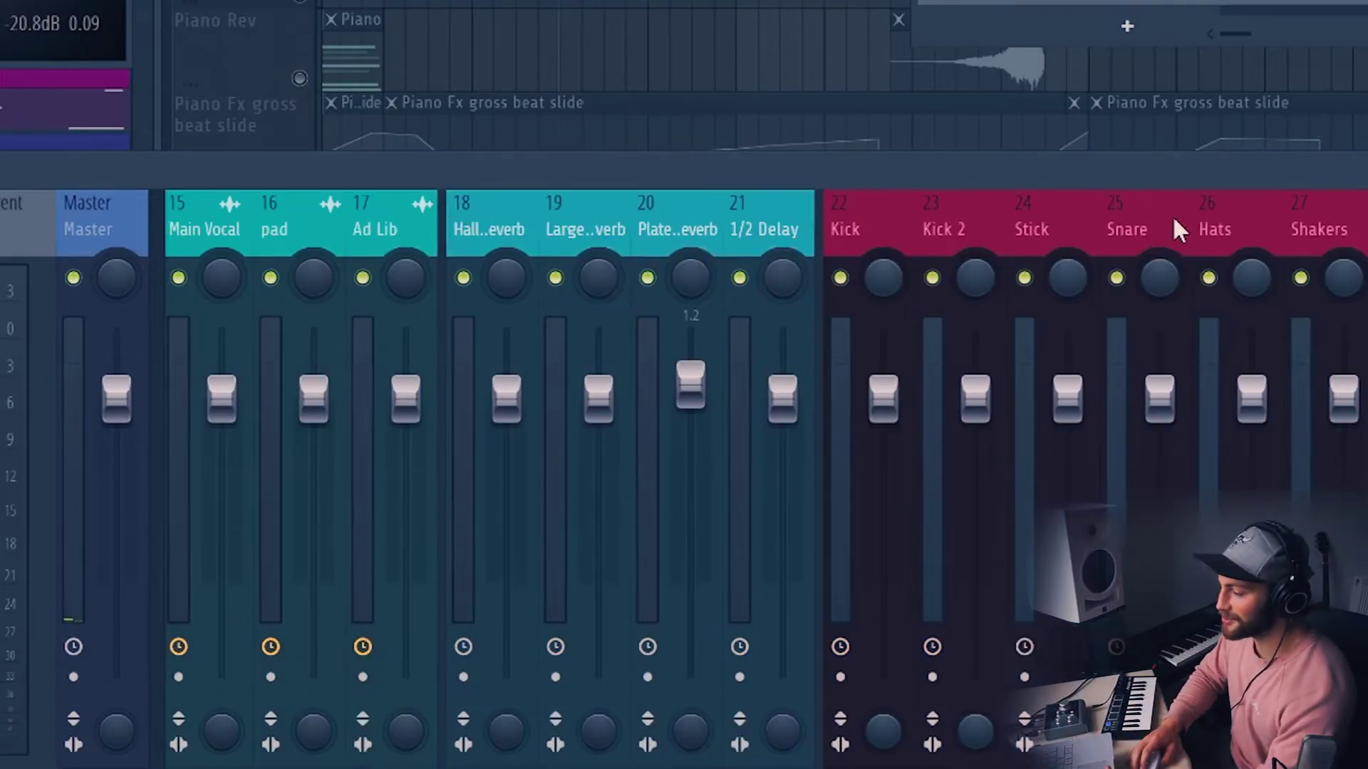
pyautogui.hscroll(5, 1173, 215)
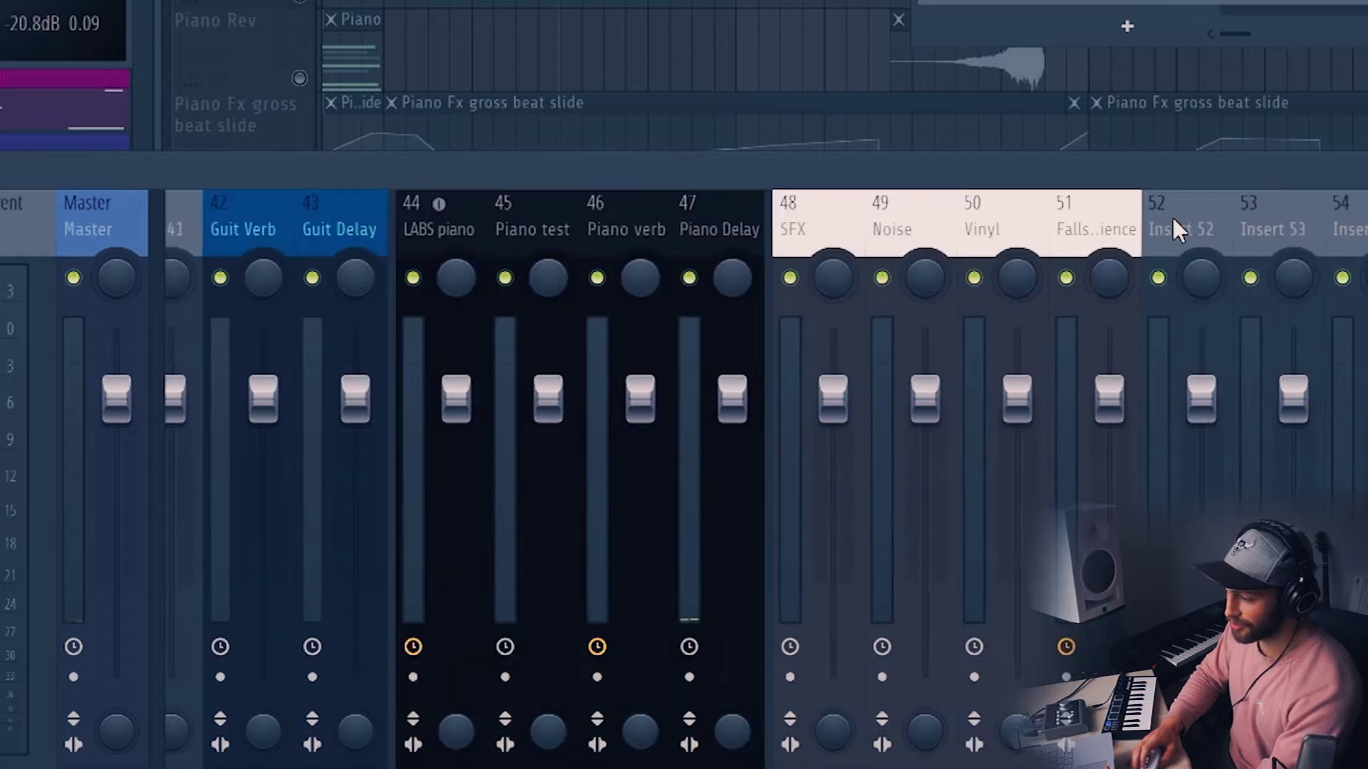
pyautogui.click(603, 234)
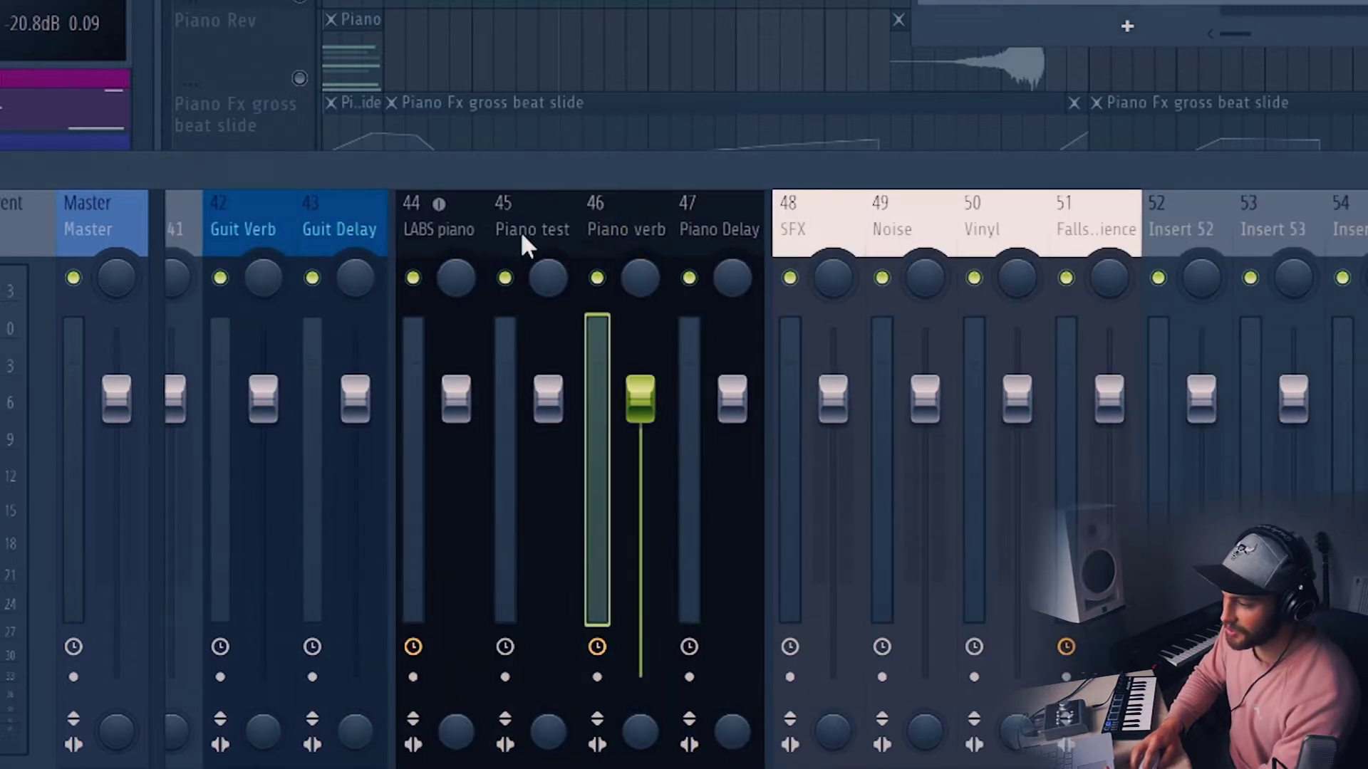
pyautogui.click(449, 235)
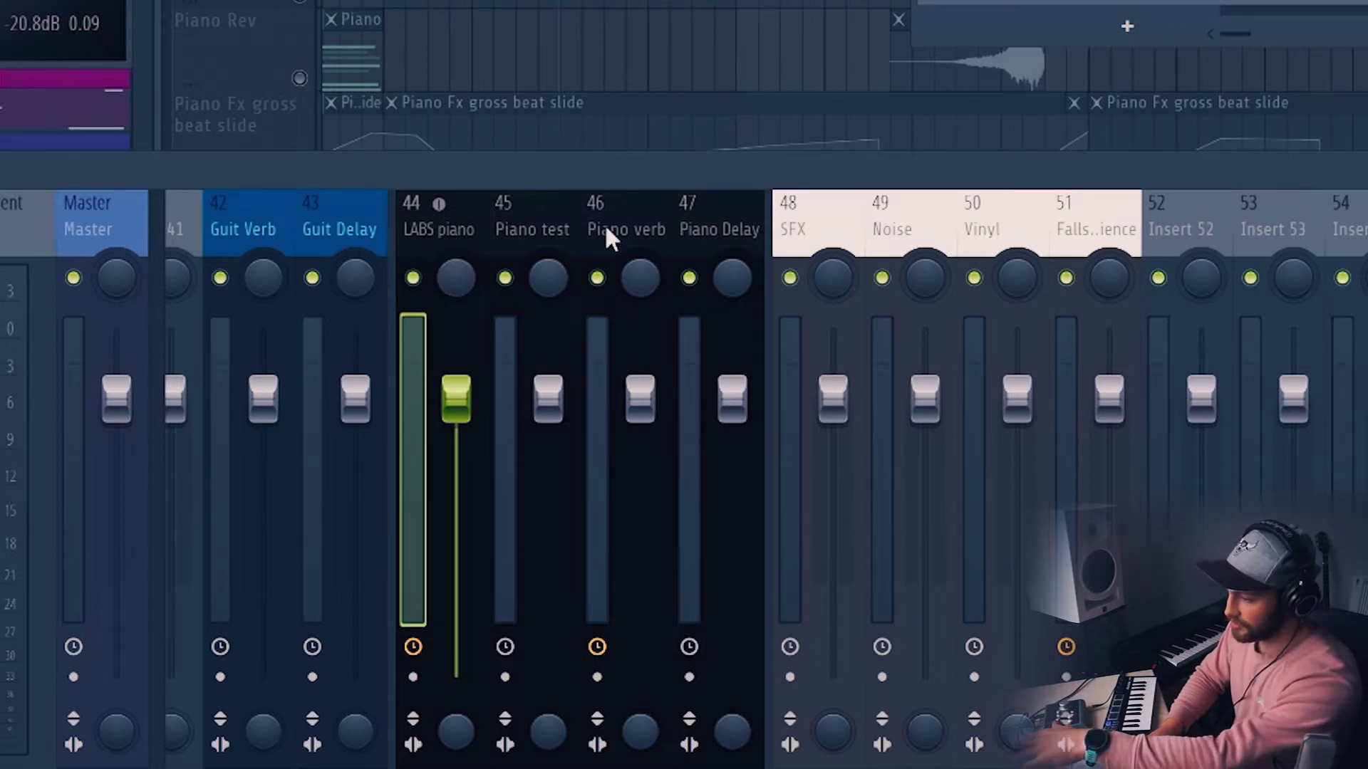
# - Return to the mixer's bus tracks and select Piano FX, number 11, to examine its effects
pyautogui.scroll(3, 699, 235)
pyautogui.click(911, 218)
pyautogui.scroll(15, 910, 218)
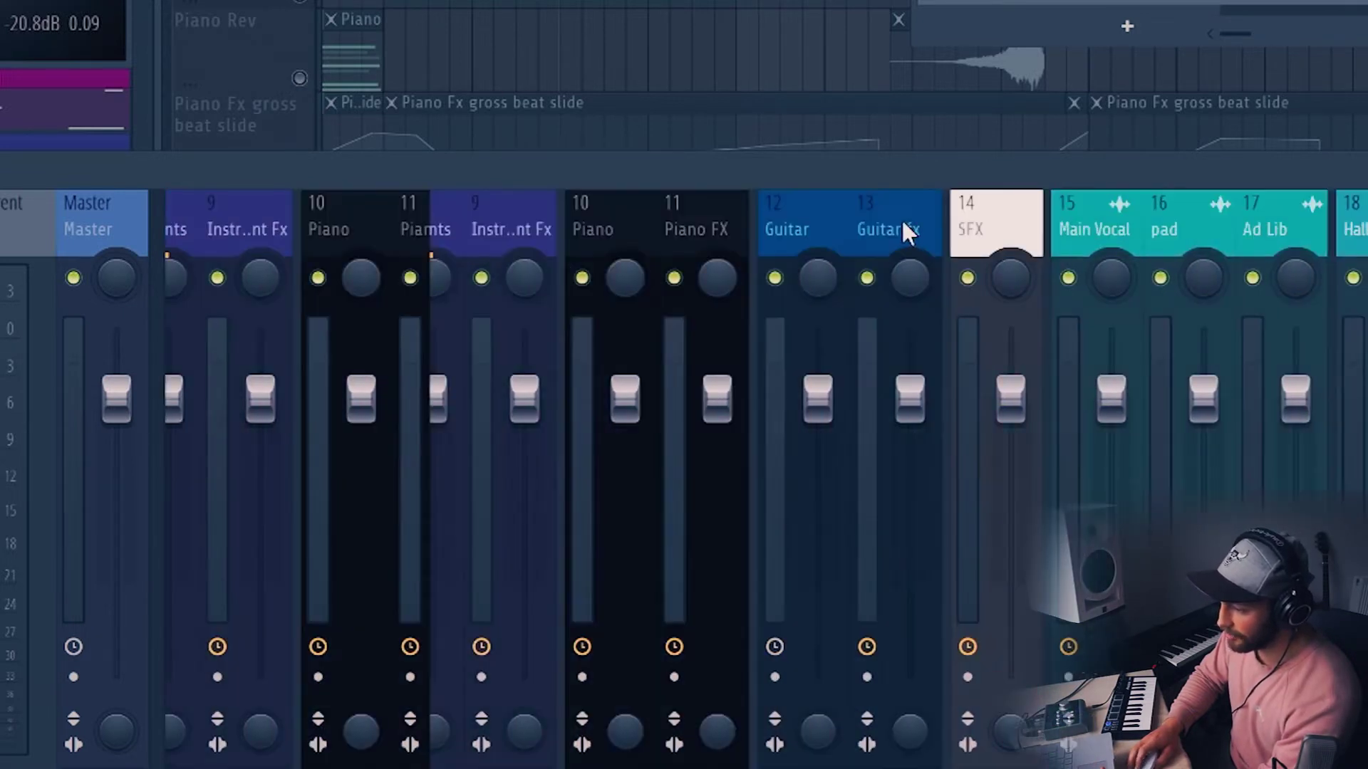
pyautogui.scroll(8, 905, 225)
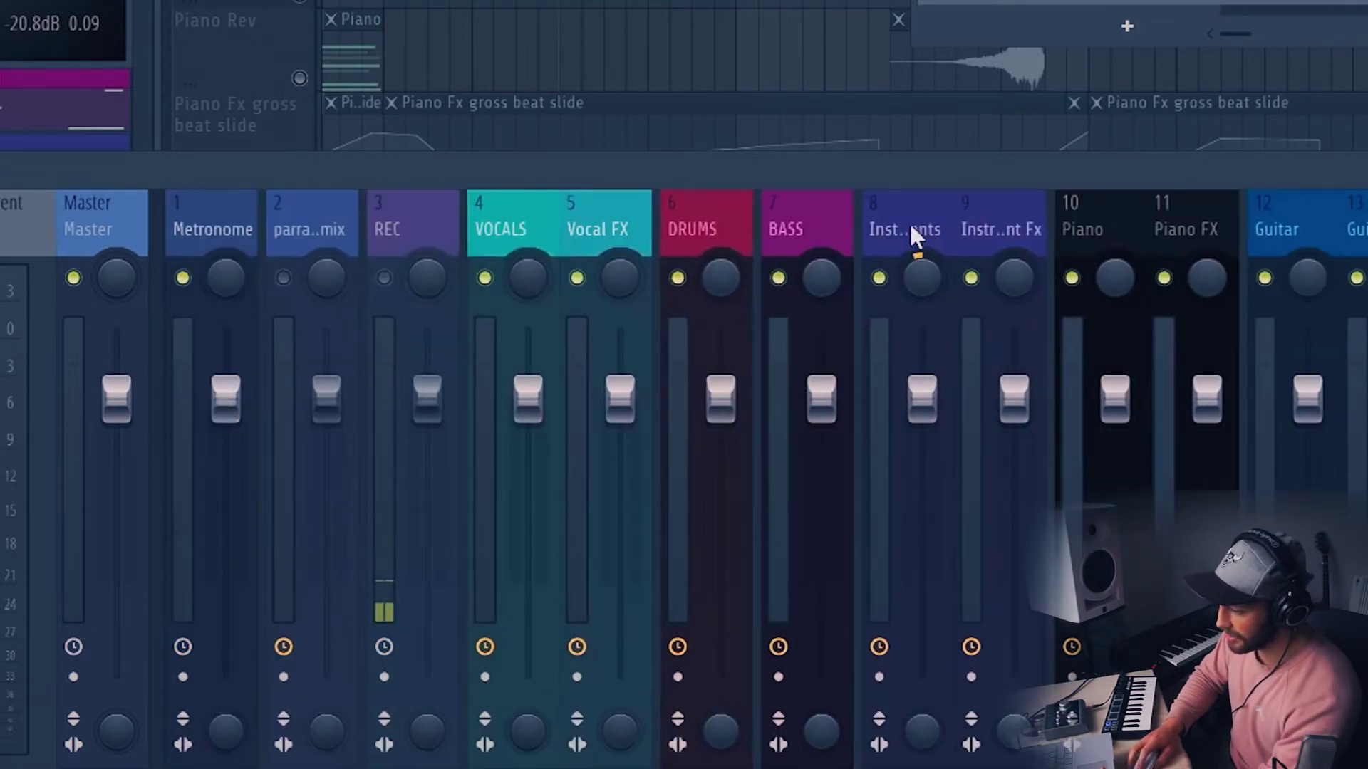
pyautogui.click(1180, 213)
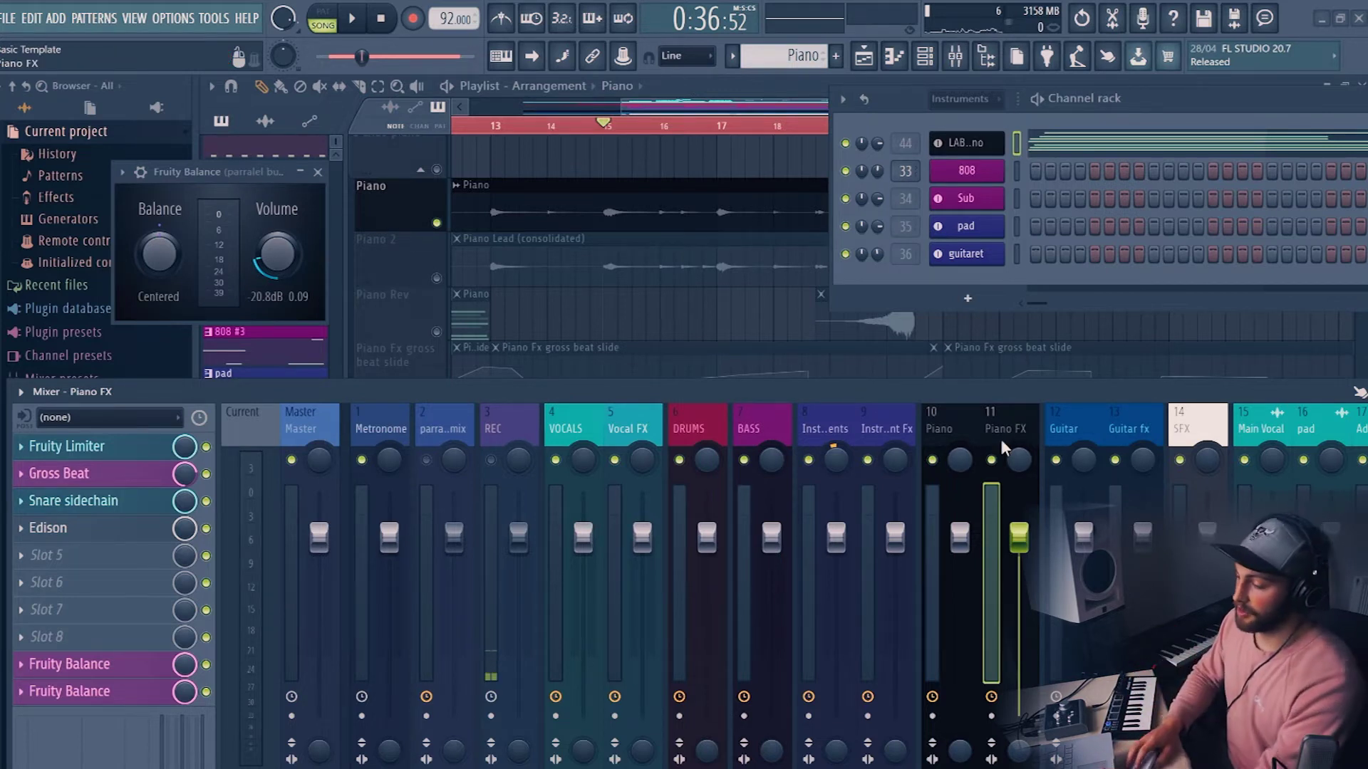
# - On the Piano verb mixer track, view the ValhallaSupermassive settings and open iZotope Vinyl_2
pyautogui.scroll(-3, 994, 419)
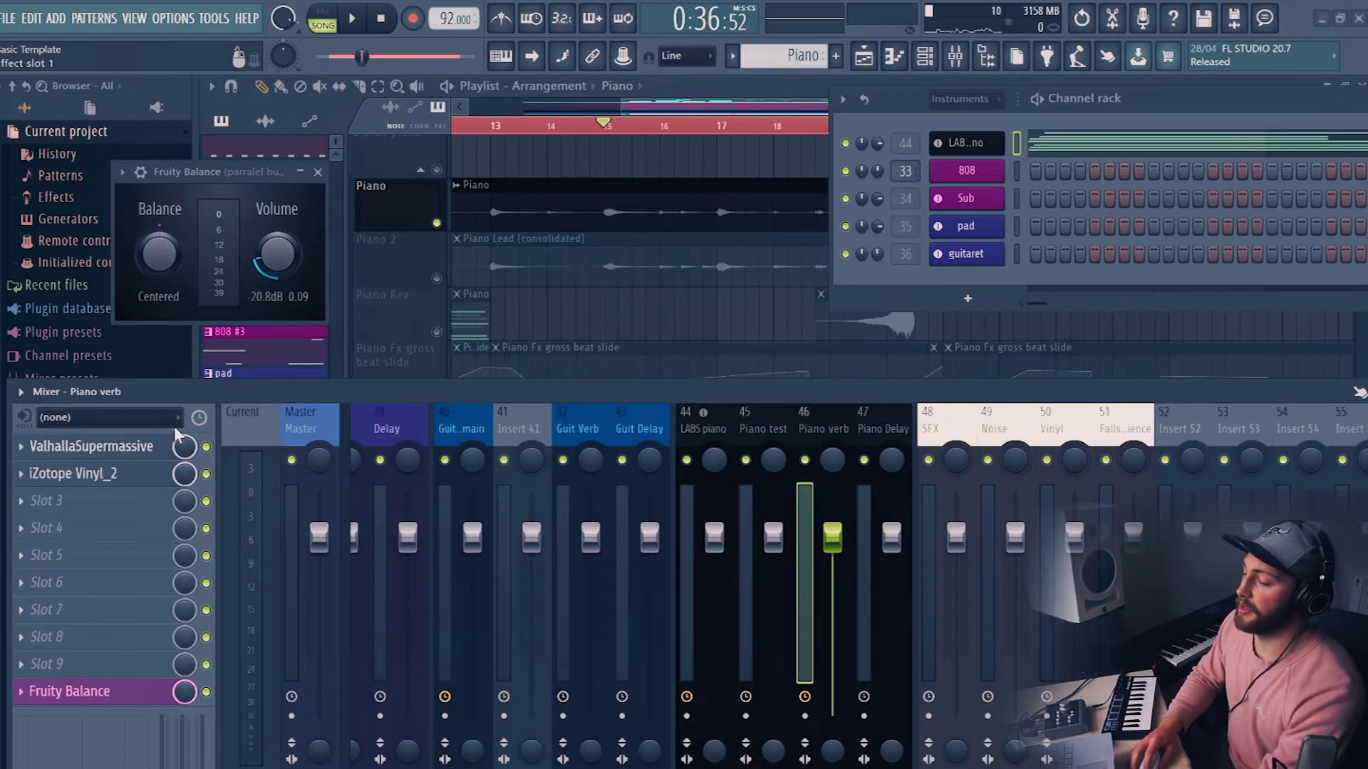
pyautogui.click(171, 445)
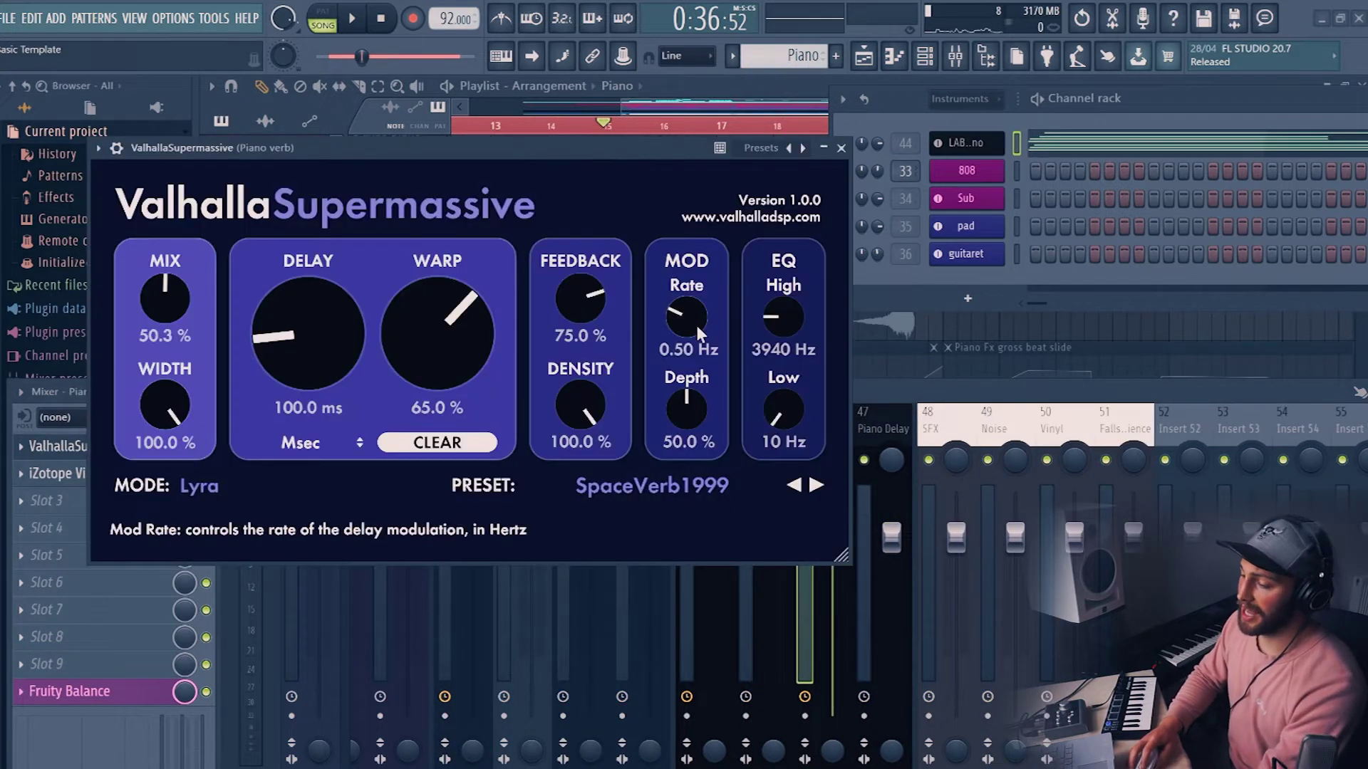
pyautogui.click(841, 147)
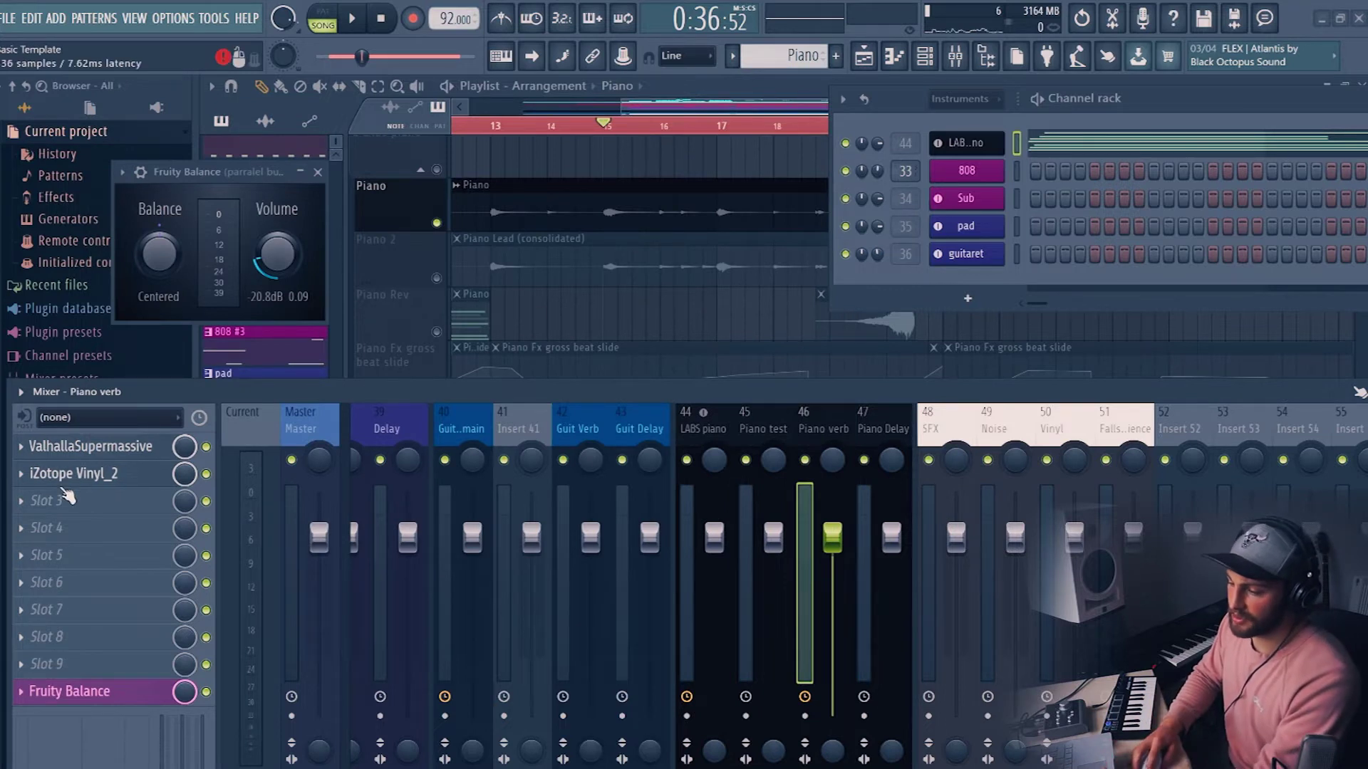
pyautogui.click(82, 473)
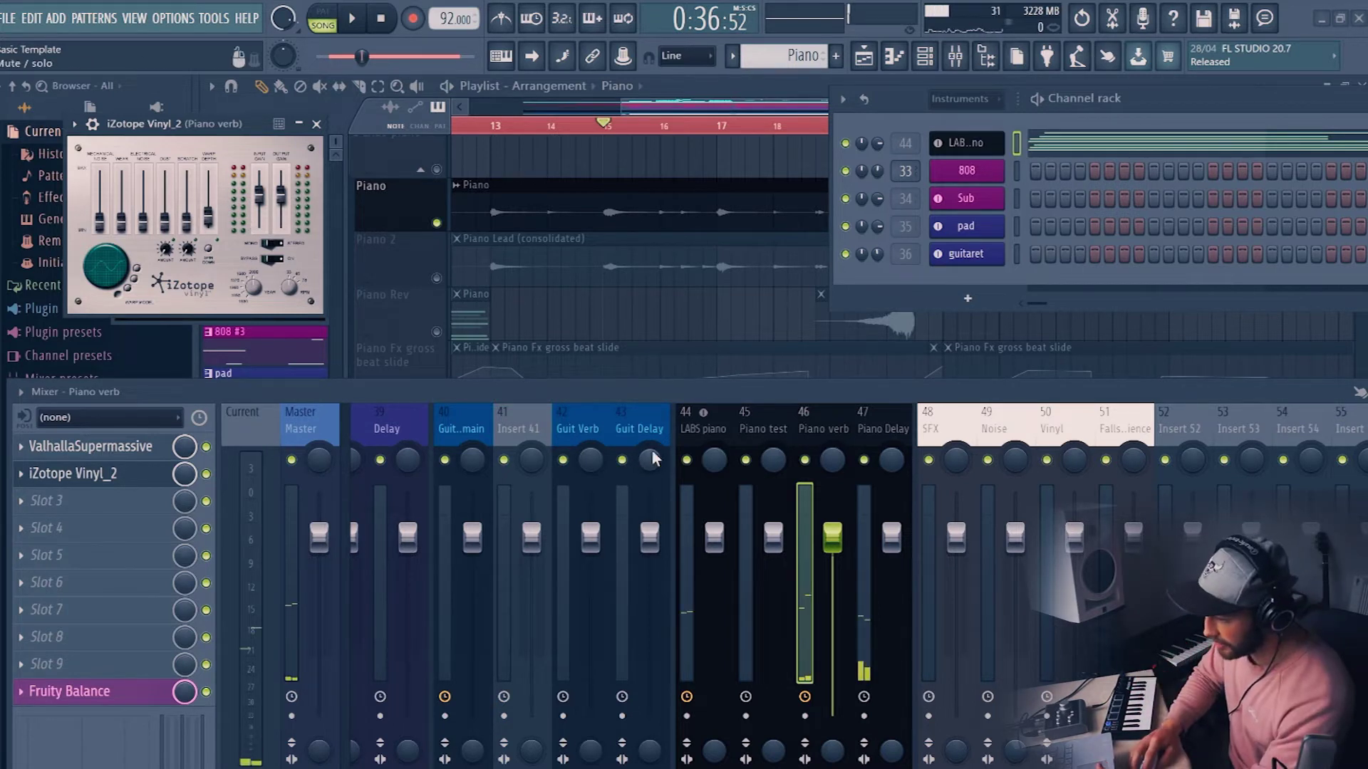
# - Audition Piano verb alone with LABS piano and Piano Delay muted, and swap the mutes to hear Piano Delay alone
pyautogui.click(686, 459)
pyautogui.click(864, 460)
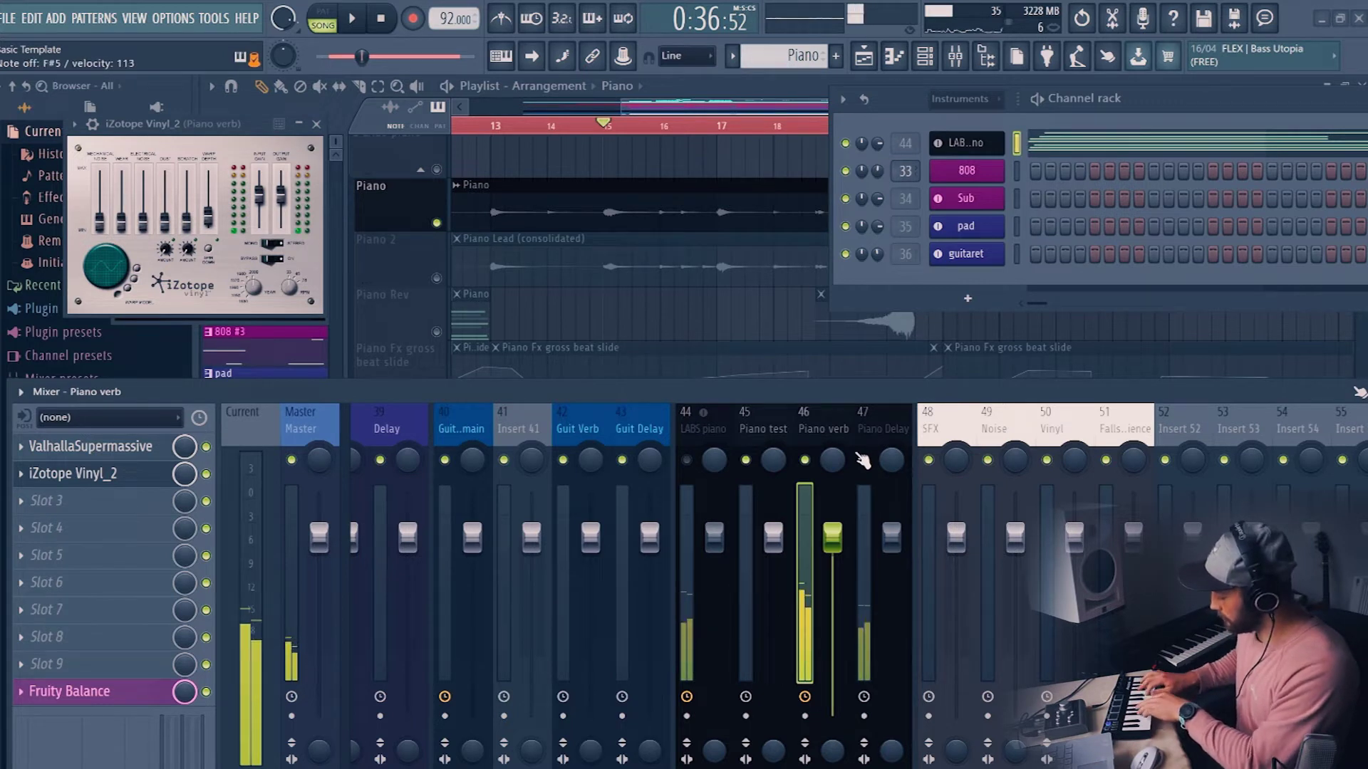
pyautogui.click(805, 460)
pyautogui.click(865, 461)
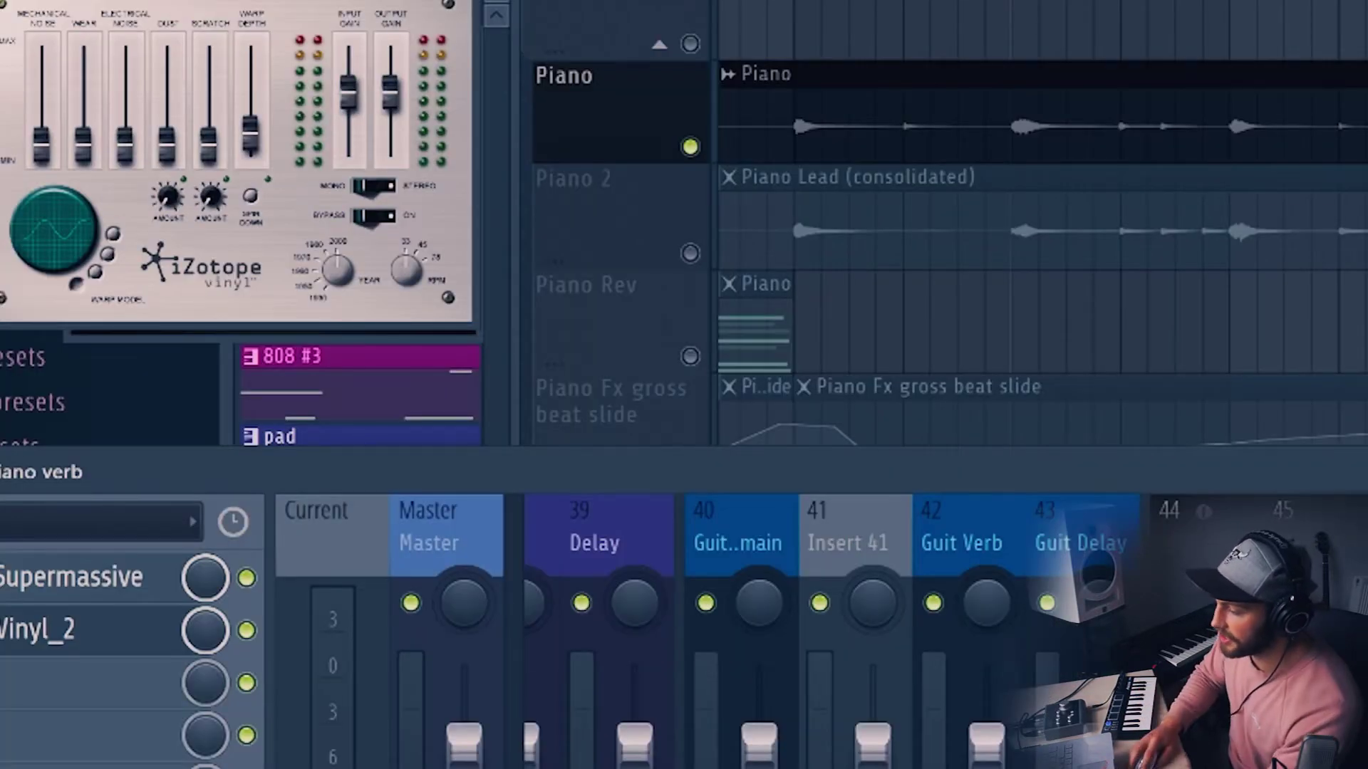
# - View the Fruity delay bank on Piano Delay and unmute the LABS piano and Piano verb mixer tracks
pyautogui.click(14, 579)
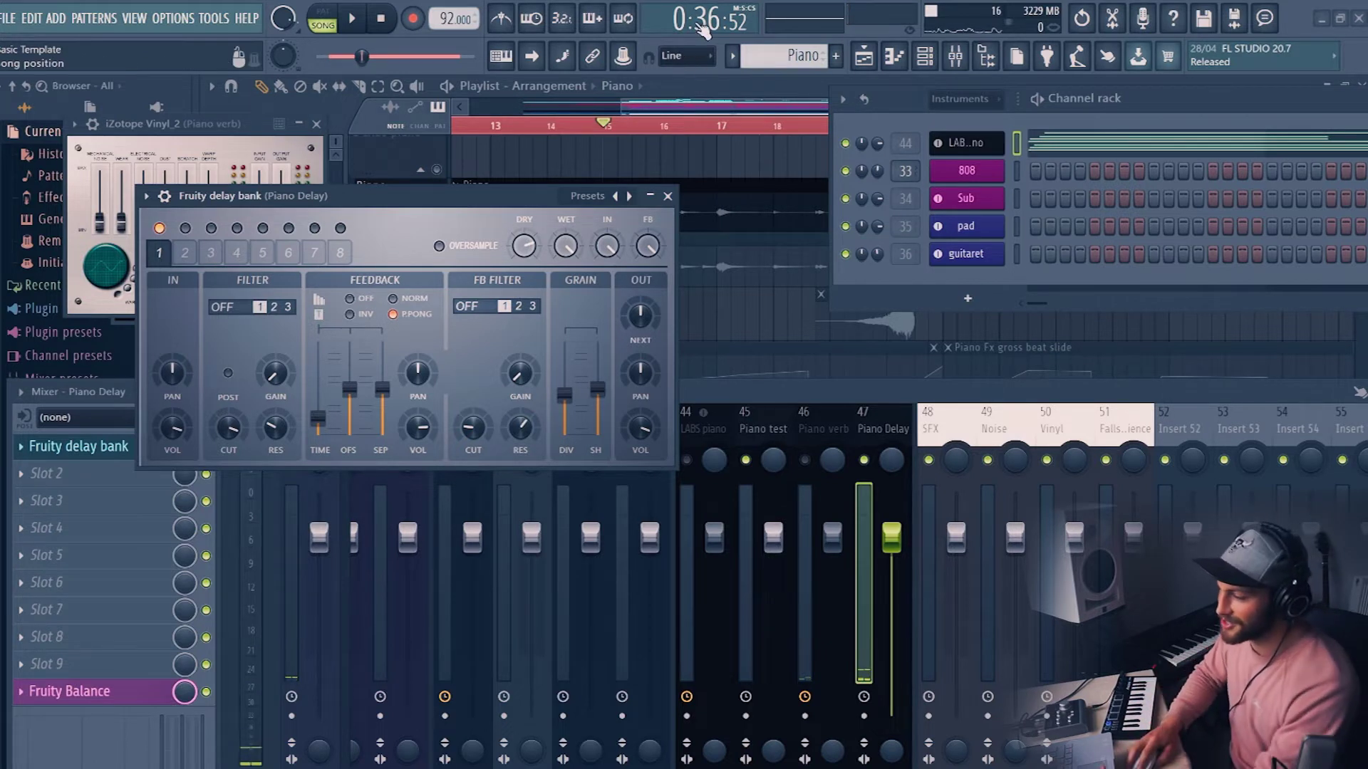
pyautogui.click(668, 196)
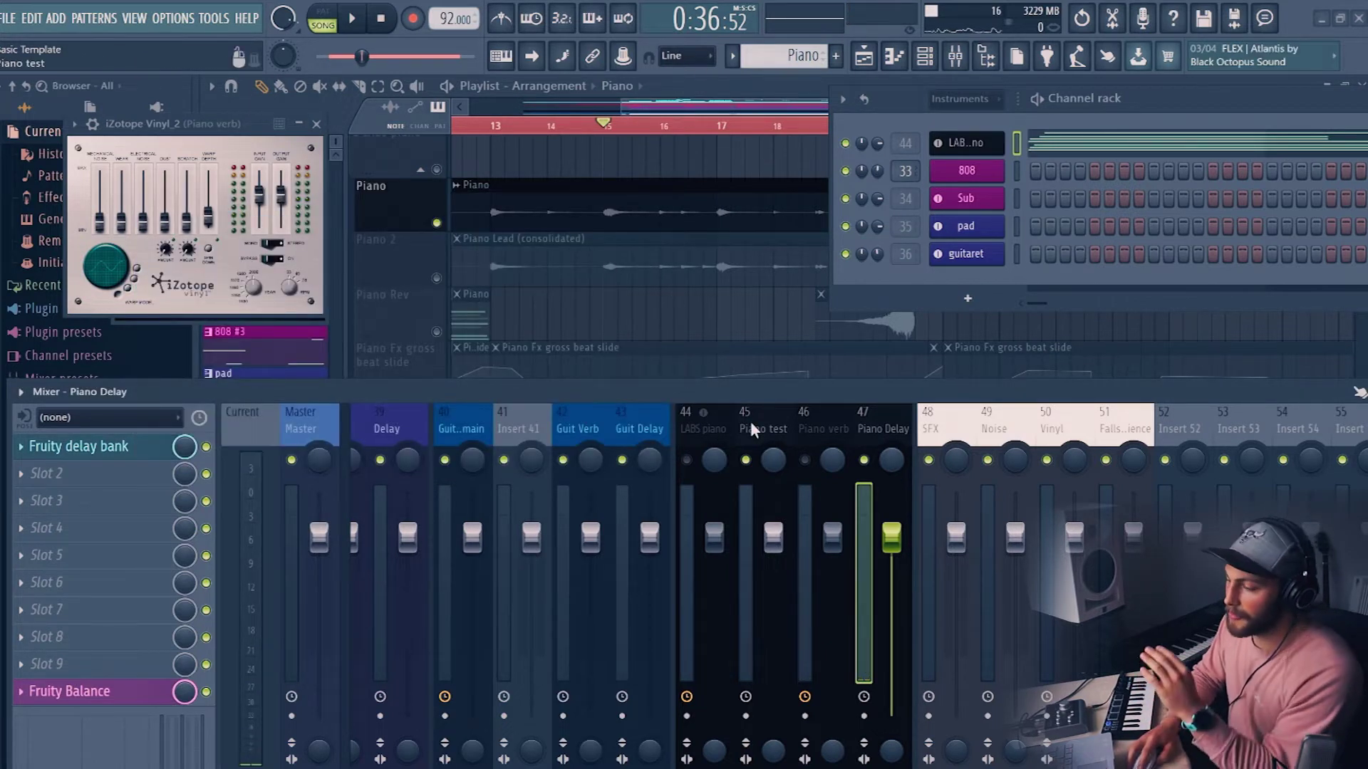
pyautogui.click(688, 463)
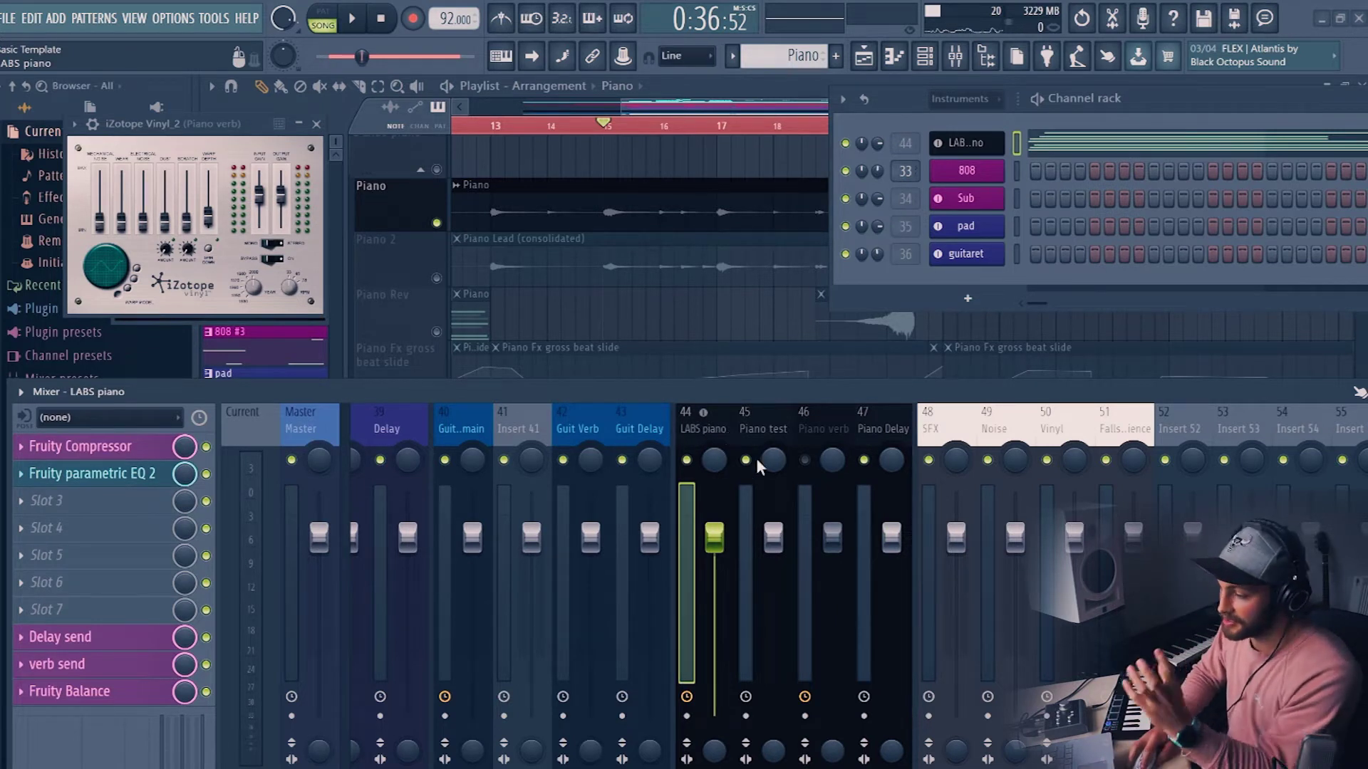
pyautogui.click(807, 461)
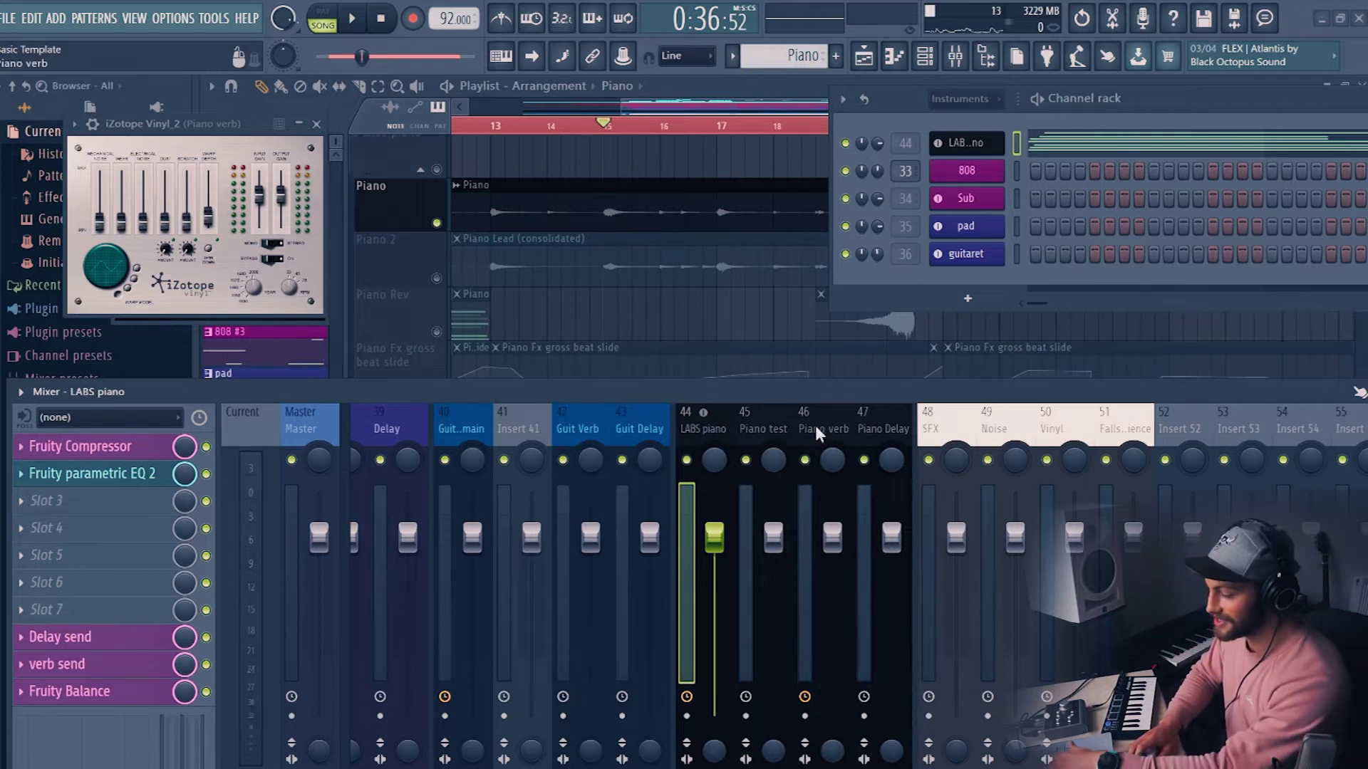
# - Hide the mixer and turn on every playlist track of the LABS piano group
pyautogui.press('F9')
pyautogui.scroll(-3, 566, 132)
pyautogui.scroll(1, 566, 132)
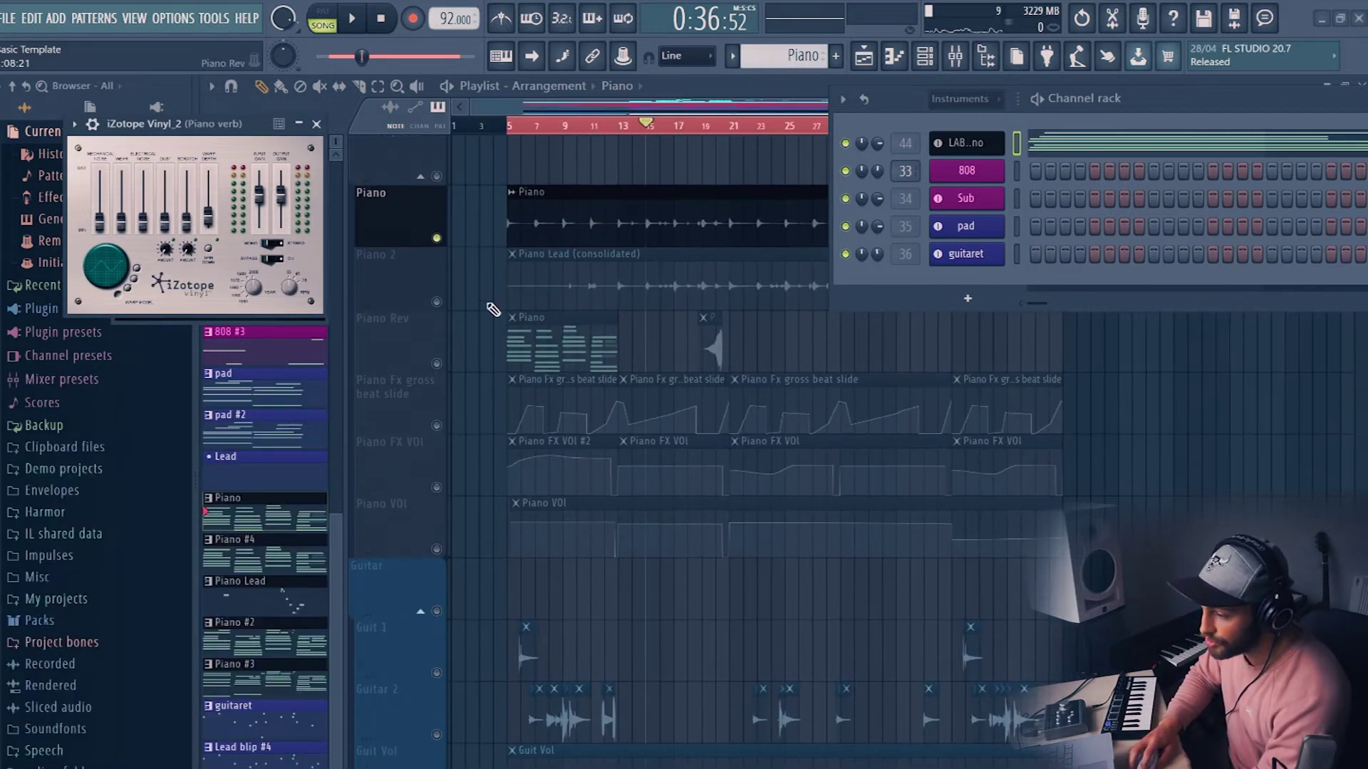
pyautogui.rightClick(437, 365)
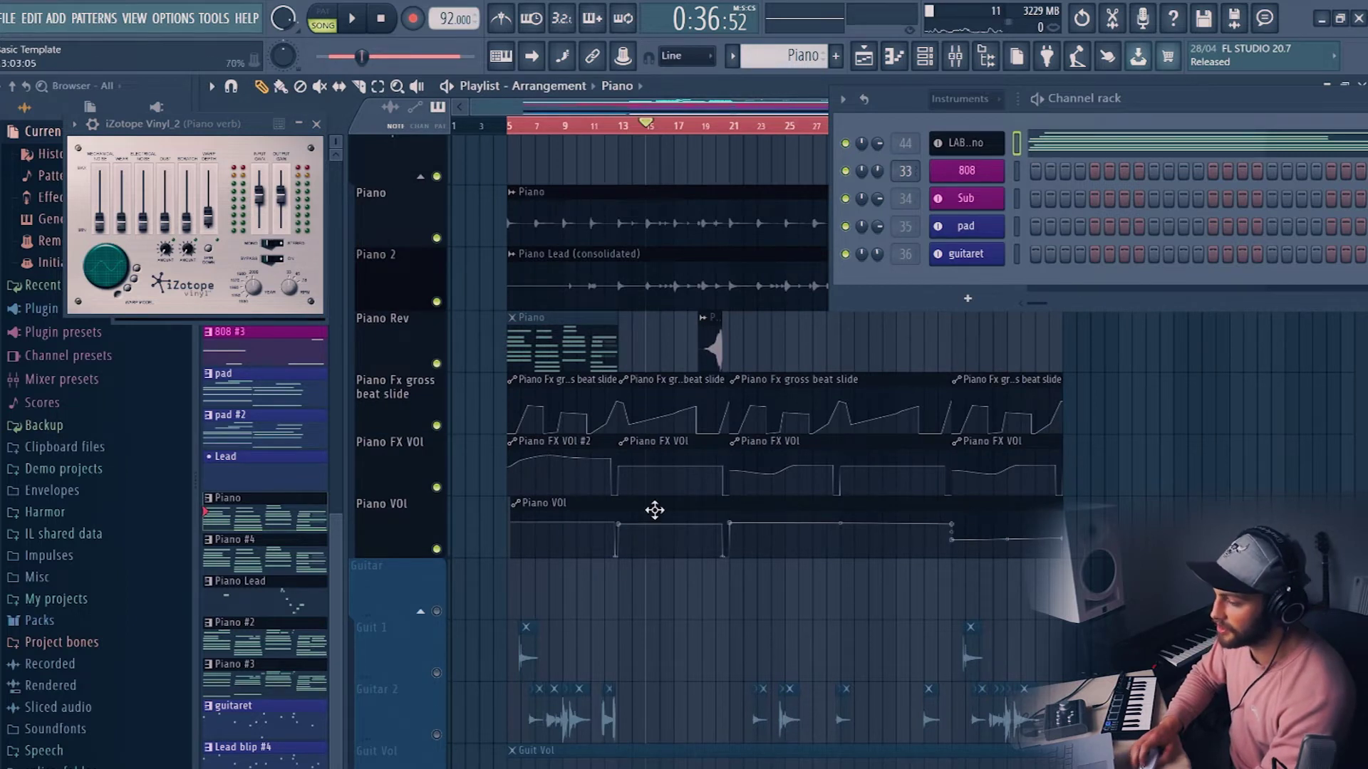
# - Turn on the Guitar group's playlist tracks and show the mixer, lowered so the guitar tracks remain in view
pyautogui.scroll(4, 711, 443)
pyautogui.scroll(-10, 680, 446)
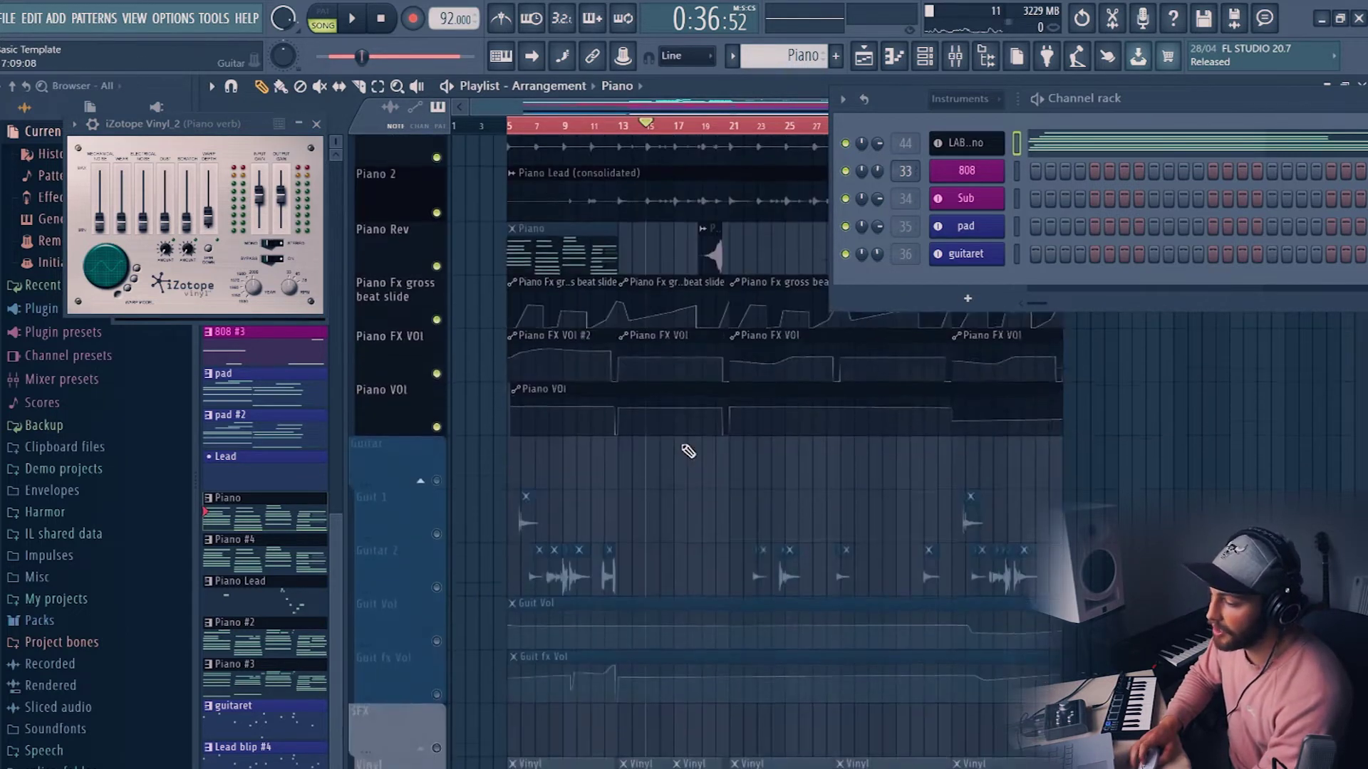
pyautogui.scroll(3, 577, 427)
pyautogui.click(437, 374)
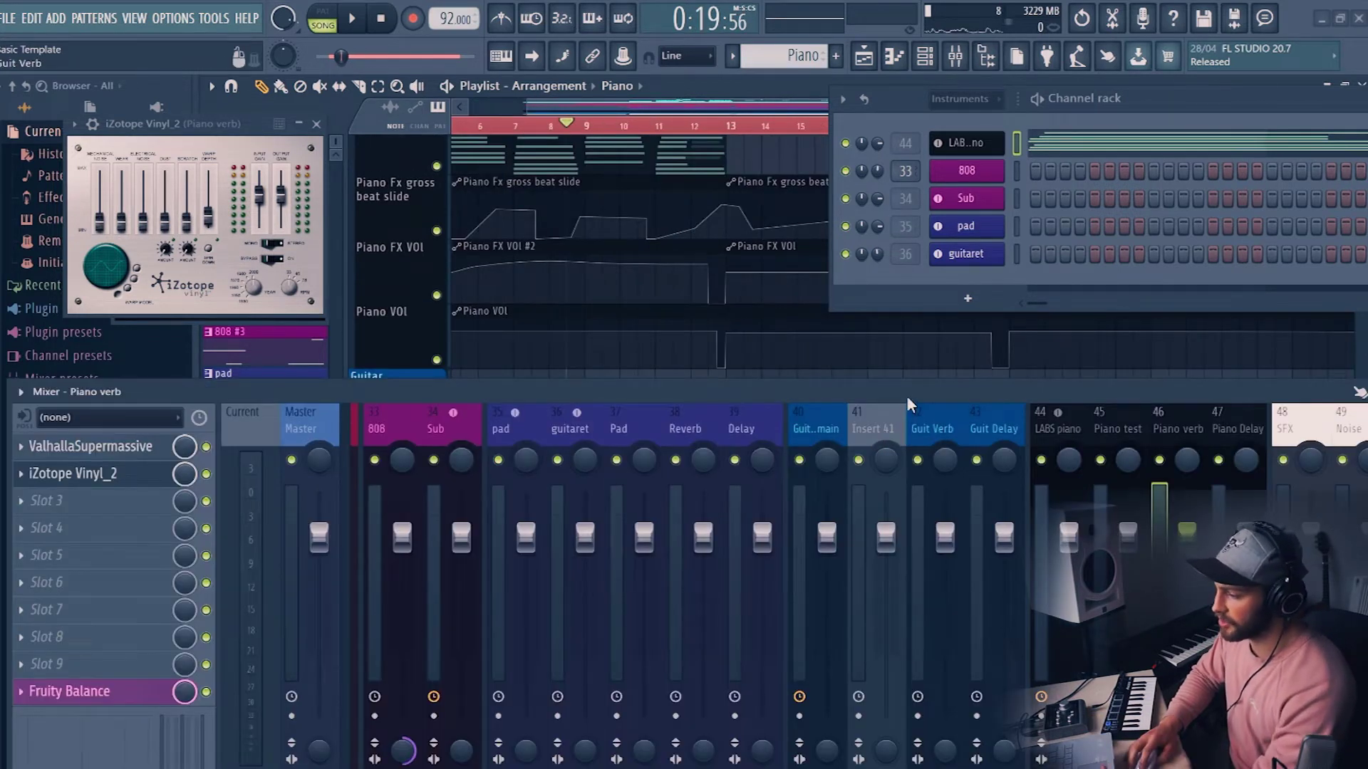
pyautogui.moveTo(907, 396); pyautogui.dragTo(908, 447)
pyautogui.scroll(-4, 723, 356)
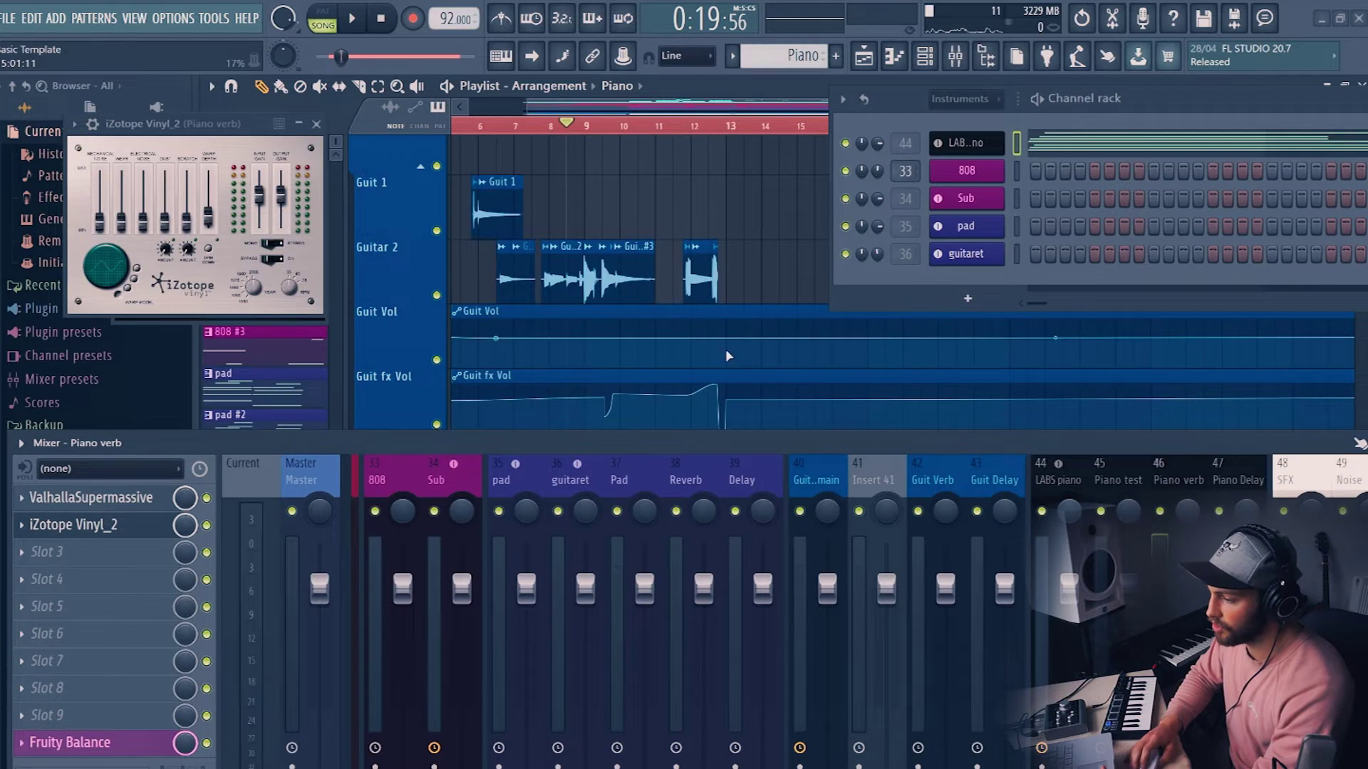
# - Solo the Guitar 2 playlist track, raise the mixer and audition it while watching the mixer levels
pyautogui.rightClick(438, 297)
pyautogui.moveTo(887, 448); pyautogui.dragTo(879, 343)
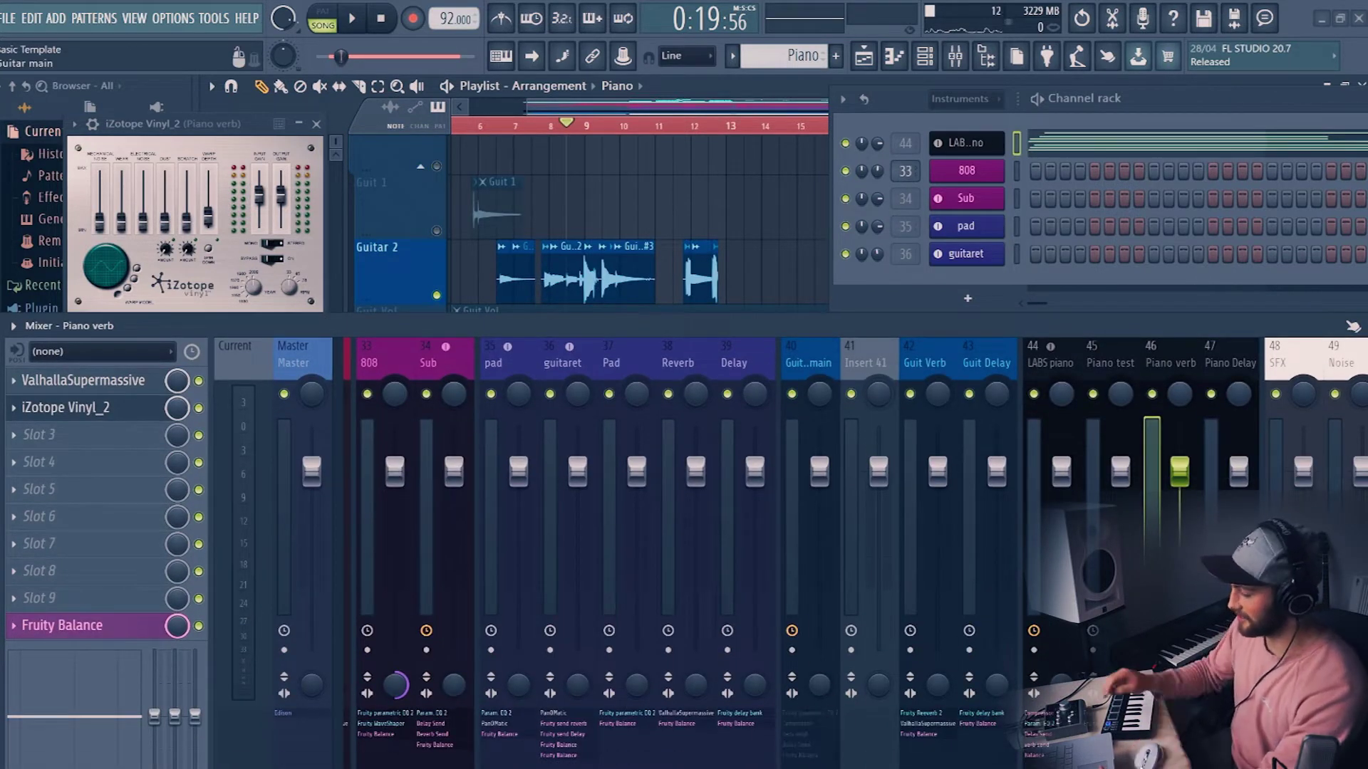
pyautogui.press('space')
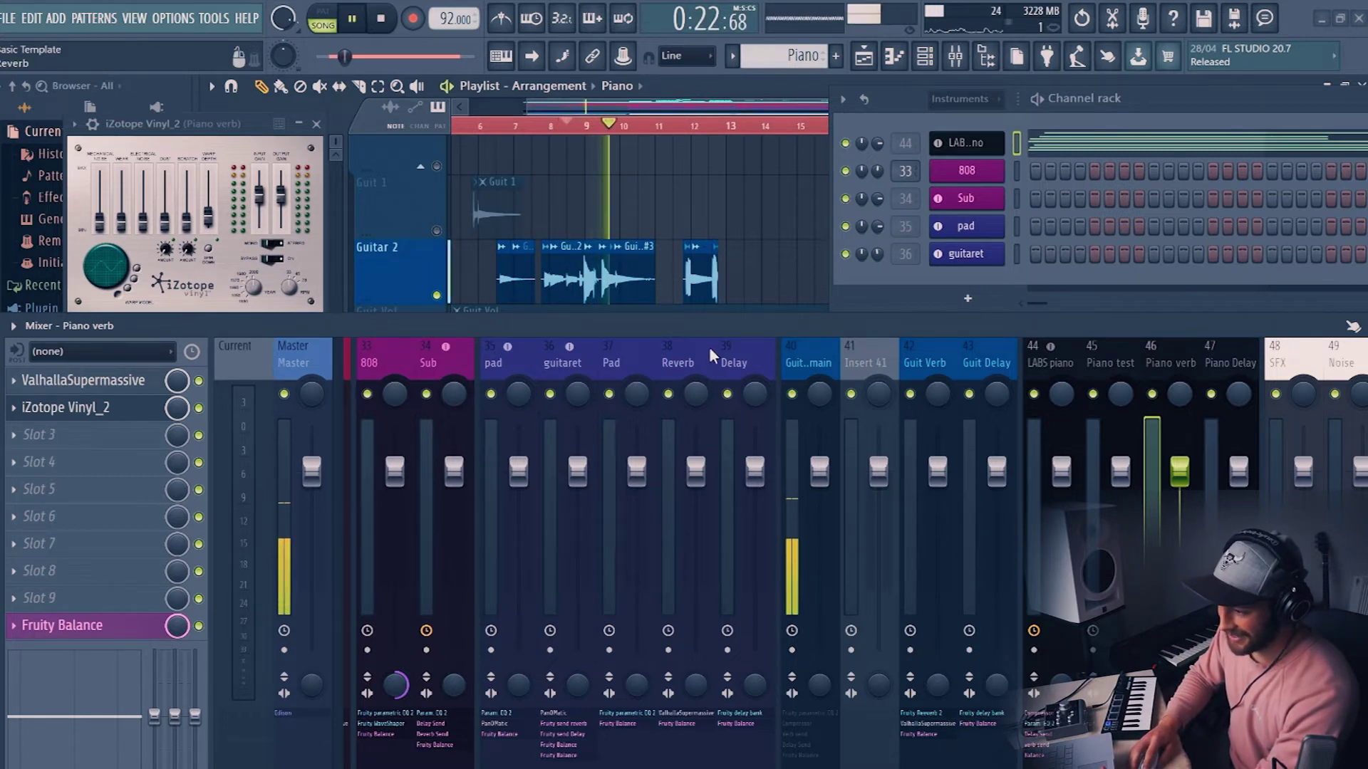
pyautogui.press('space')
# - Place the playhead just before bar 8 and audition the Guitar 2 clips from there
pyautogui.scroll(3, 563, 126)
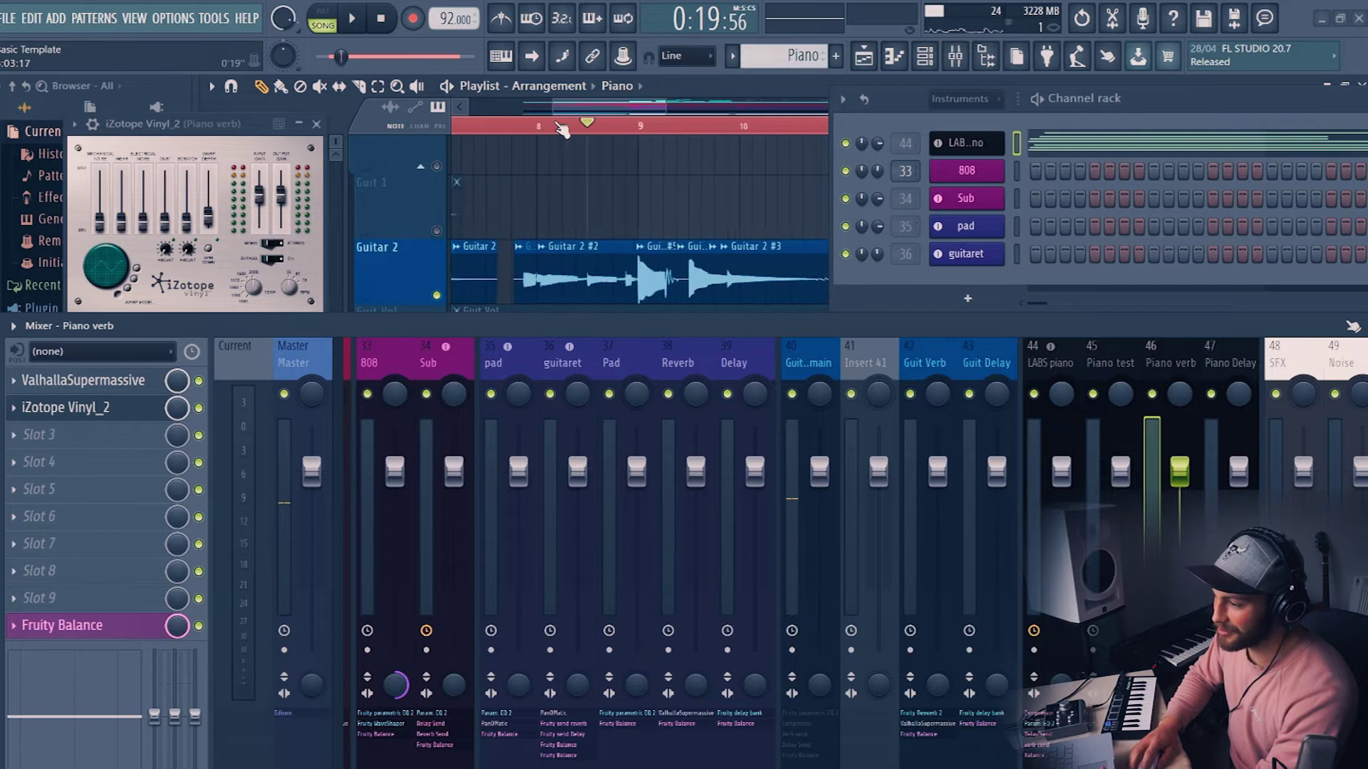
pyautogui.scroll(2, 563, 127)
pyautogui.click(552, 127)
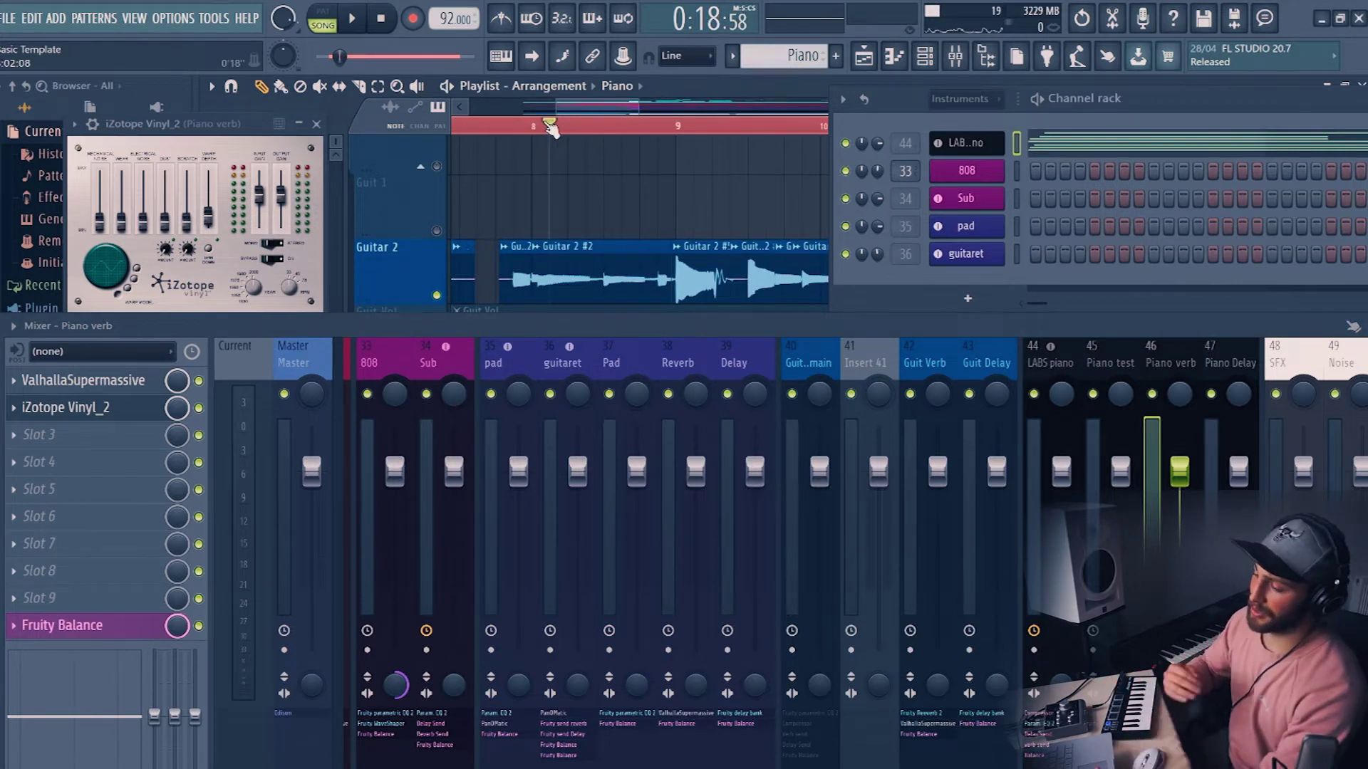
pyautogui.click(497, 126)
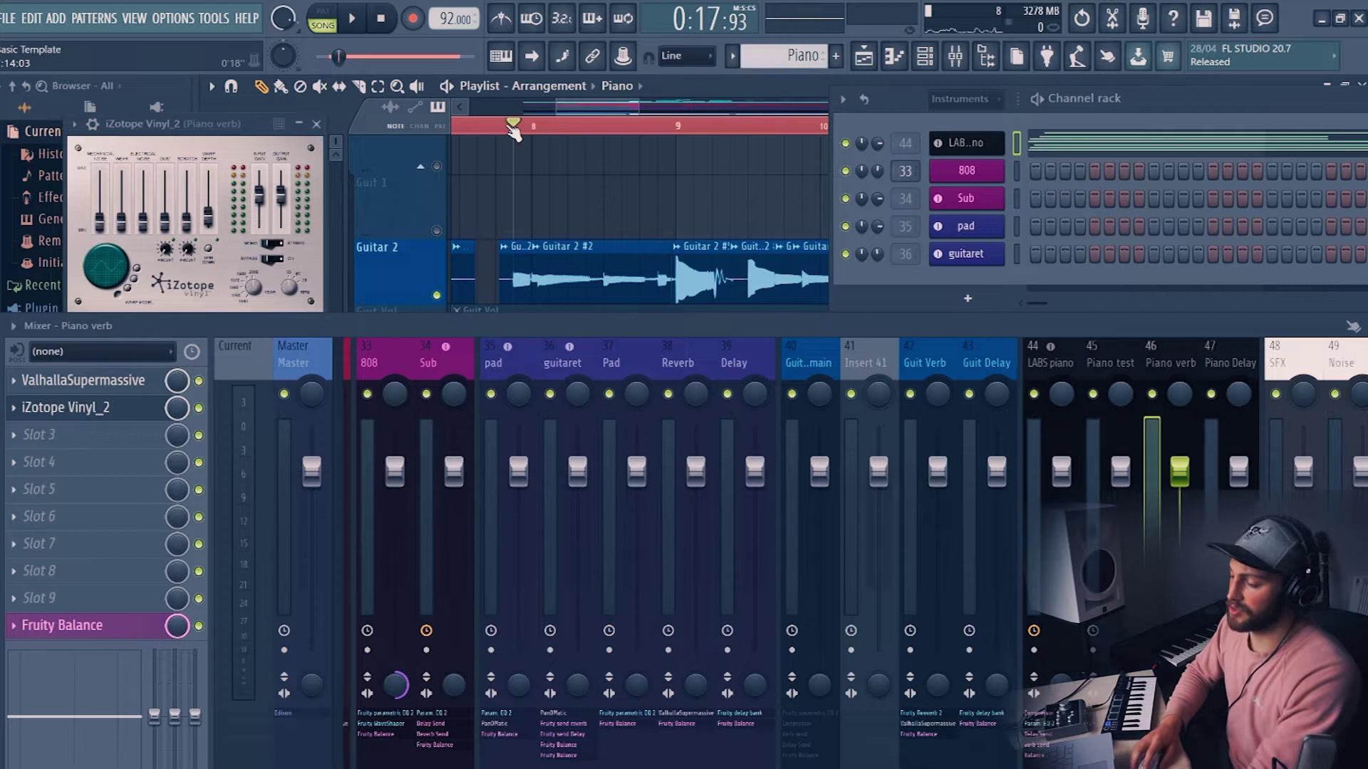
pyautogui.press('space')
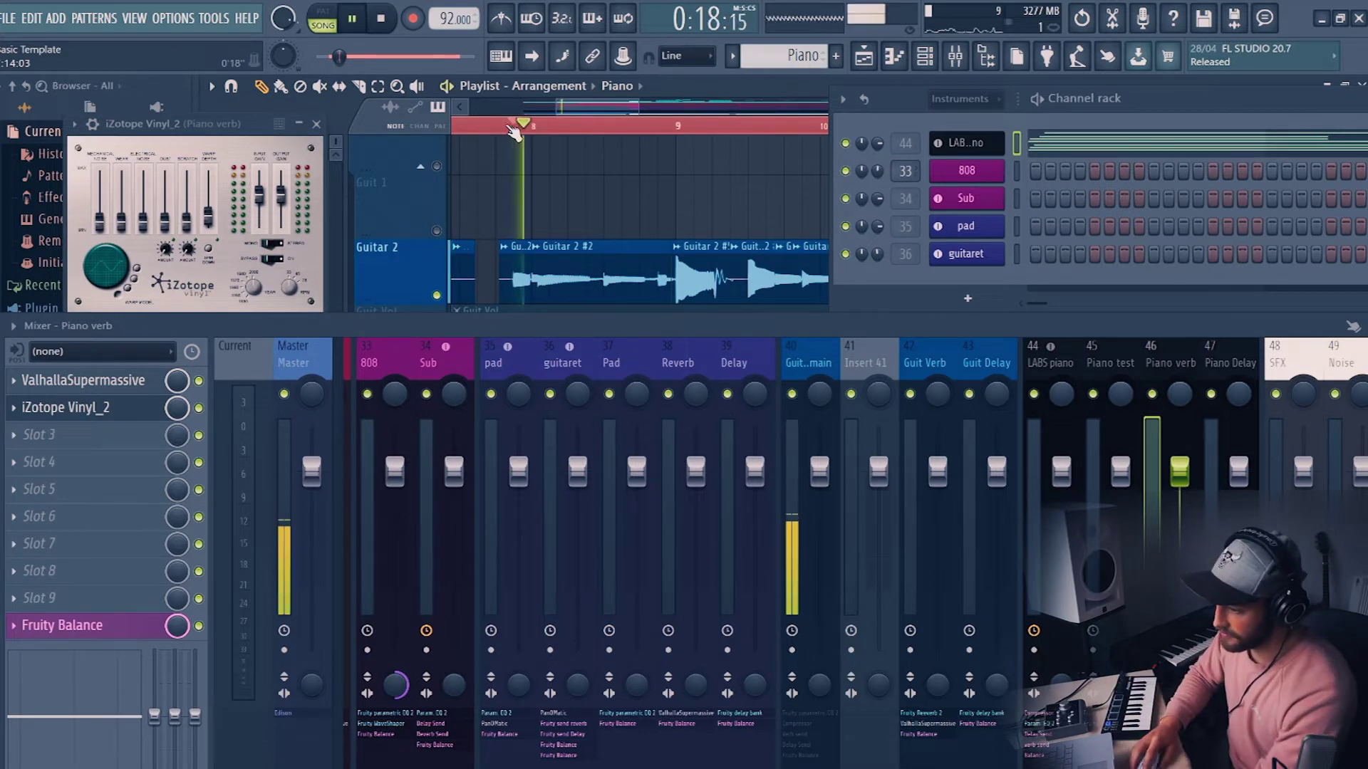
pyautogui.press('space')
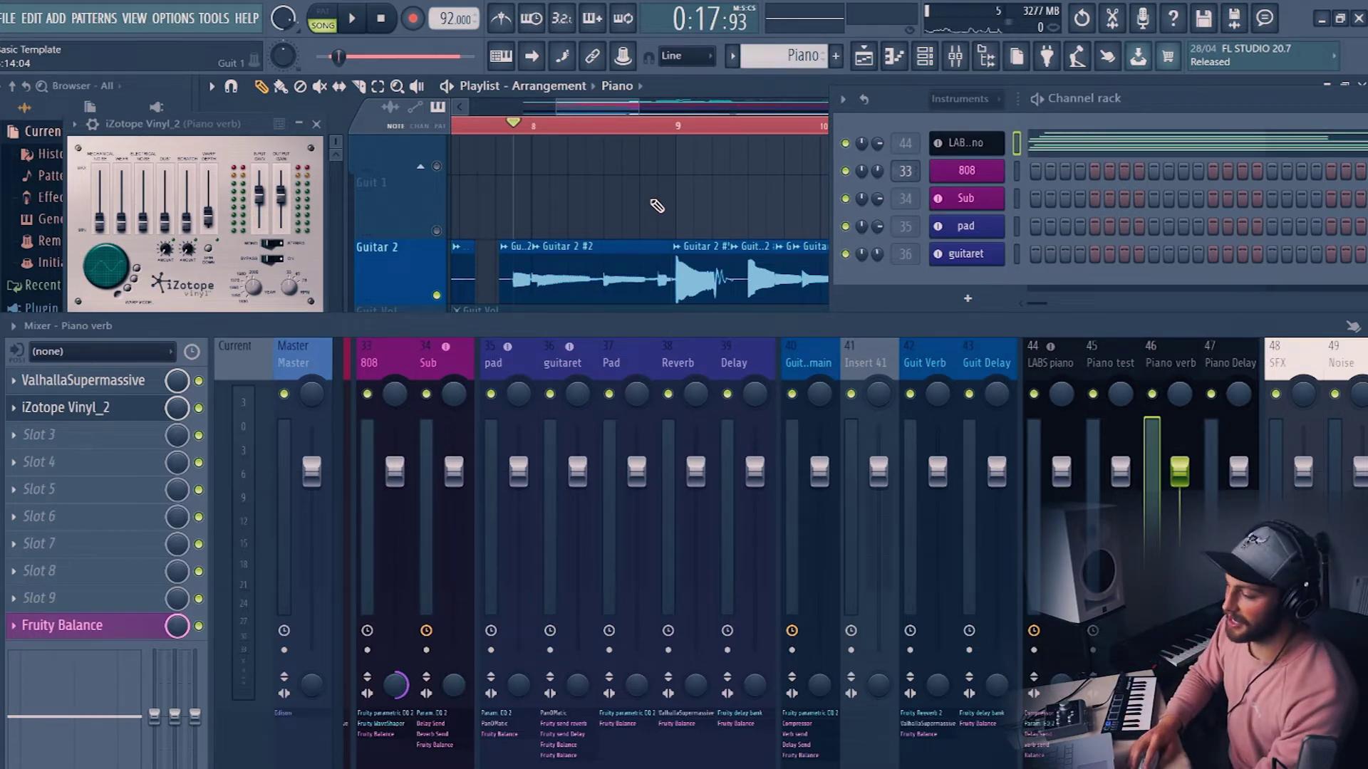
pyautogui.press('space')
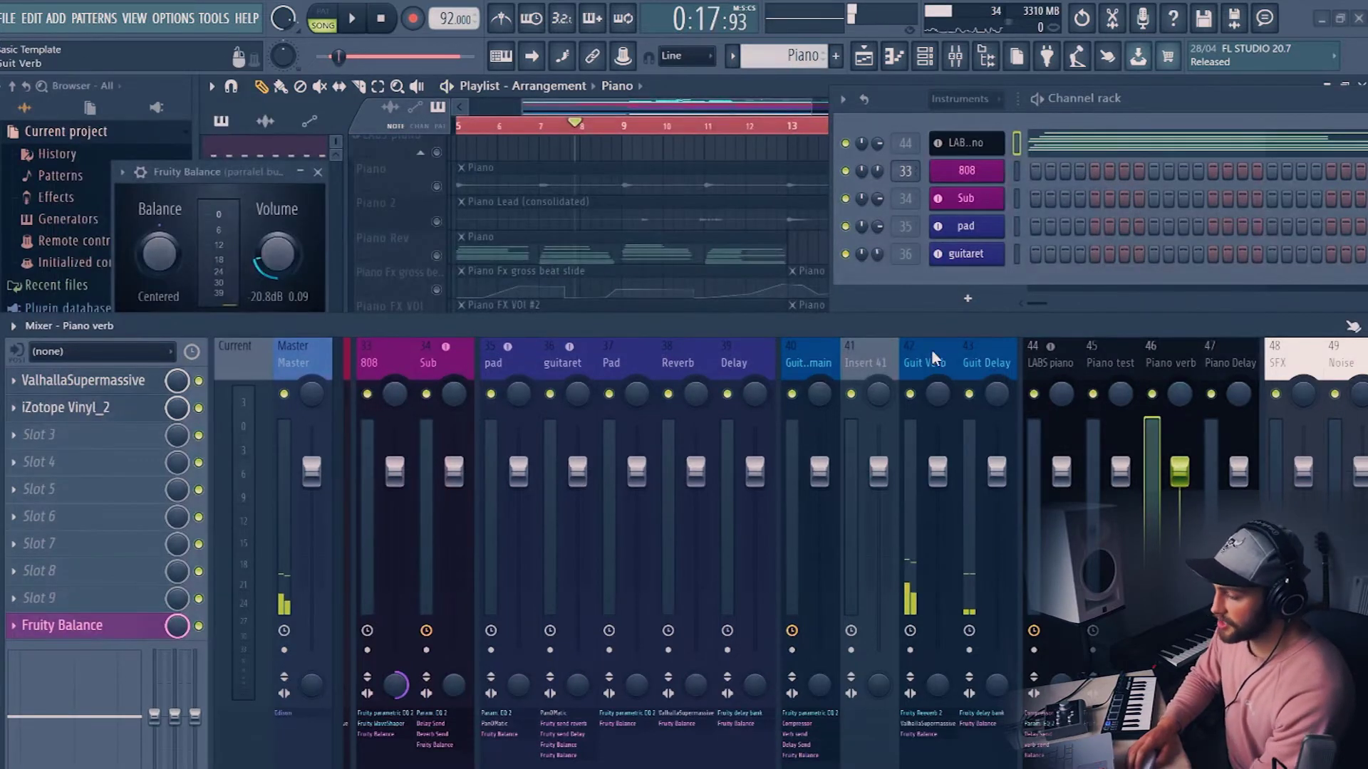
# - View the effect chains on the Guit Verb, Guit Delay and Guitar fx mixer tracks, and hide the mixer
pyautogui.hscroll(3, 934, 349)
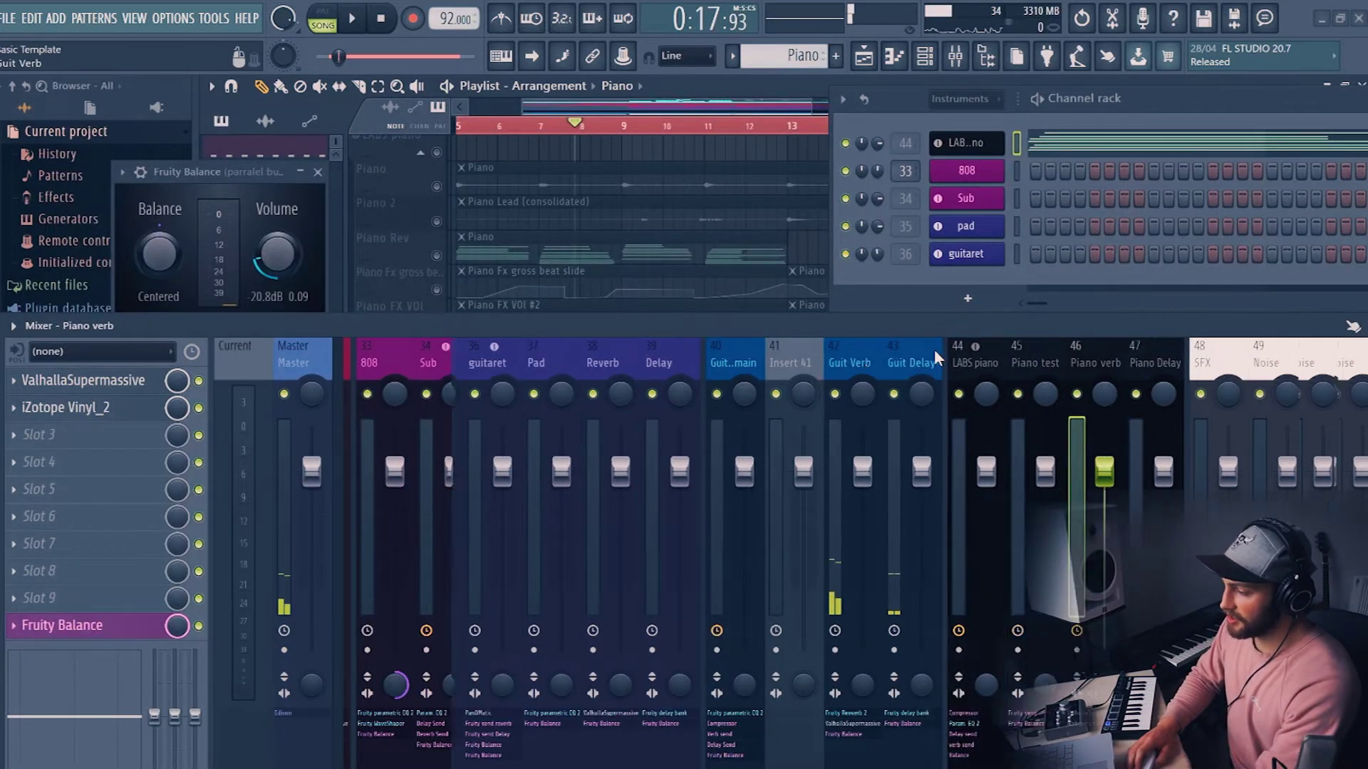
pyautogui.click(757, 357)
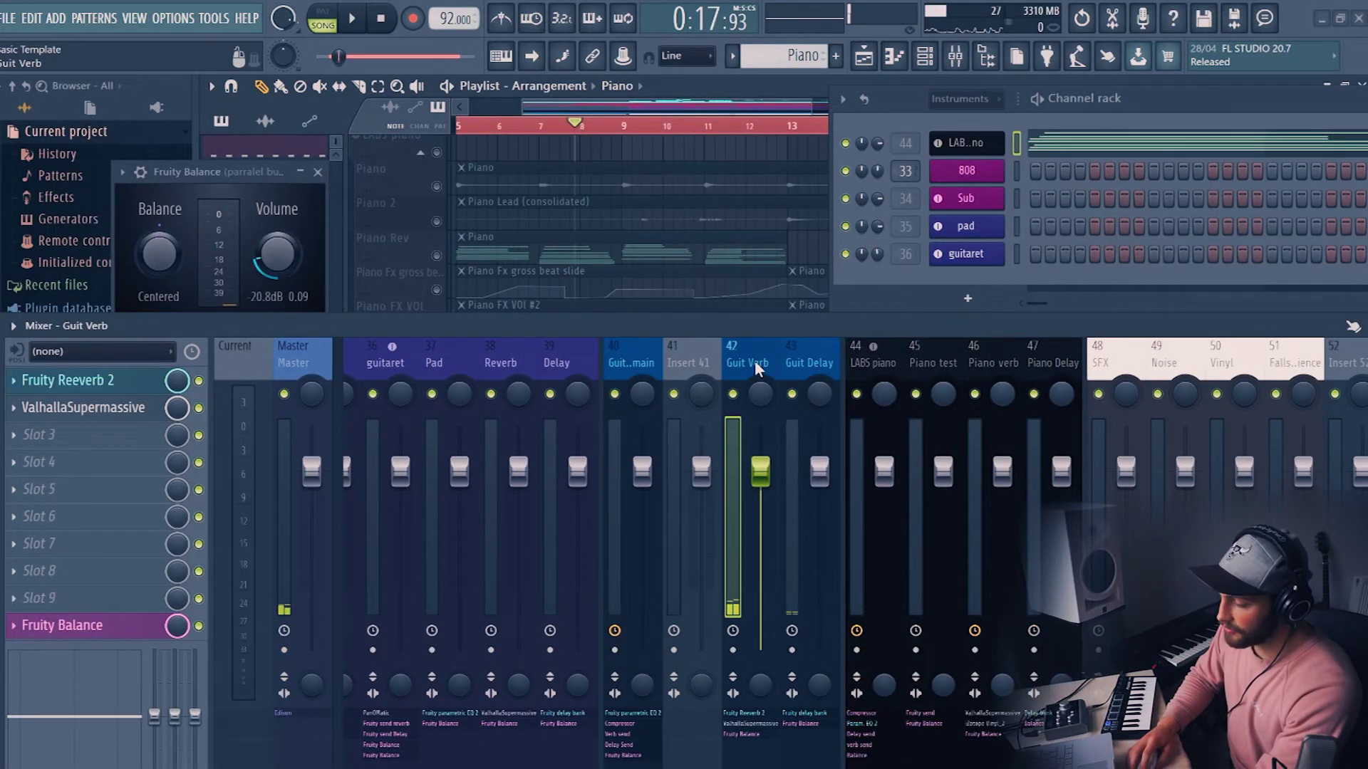
pyautogui.click(806, 356)
pyautogui.hscroll(-10, 805, 356)
pyautogui.hscroll(-10, 806, 357)
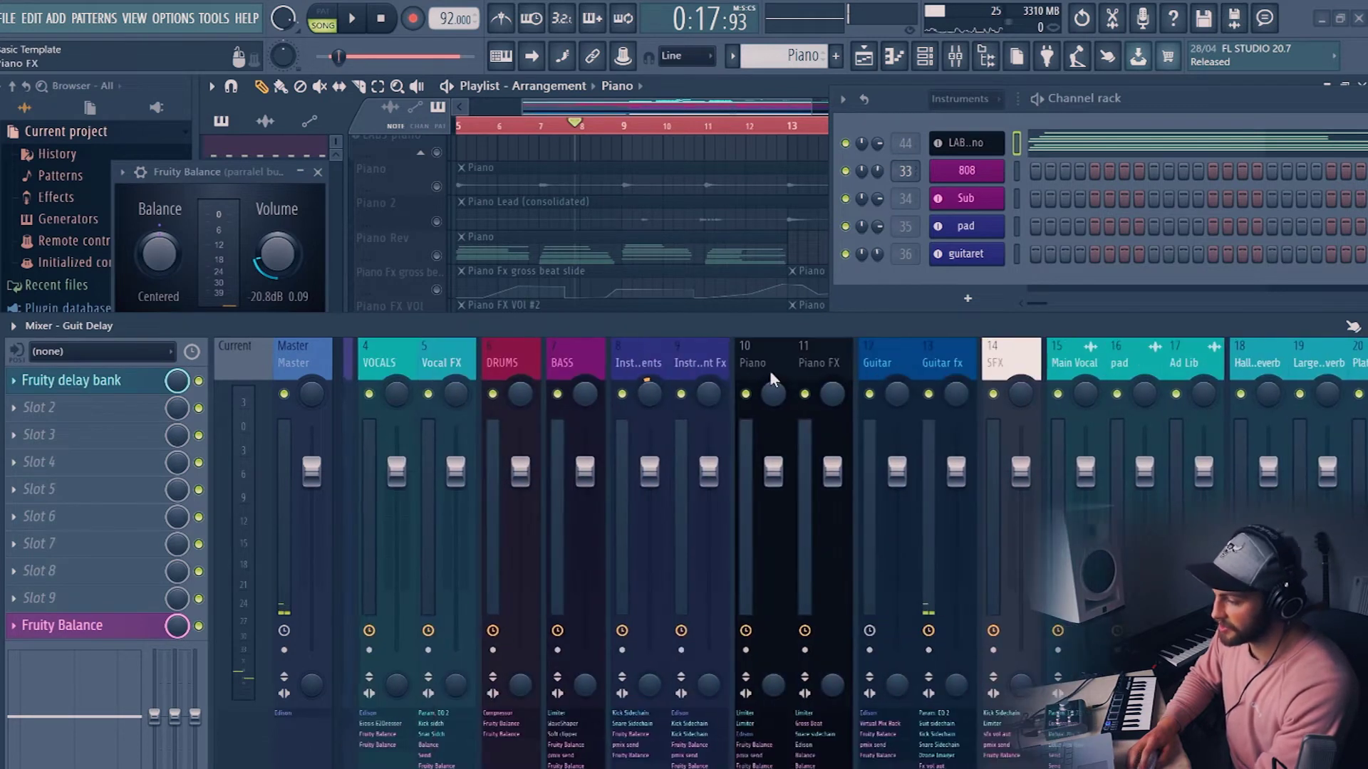
pyautogui.click(929, 361)
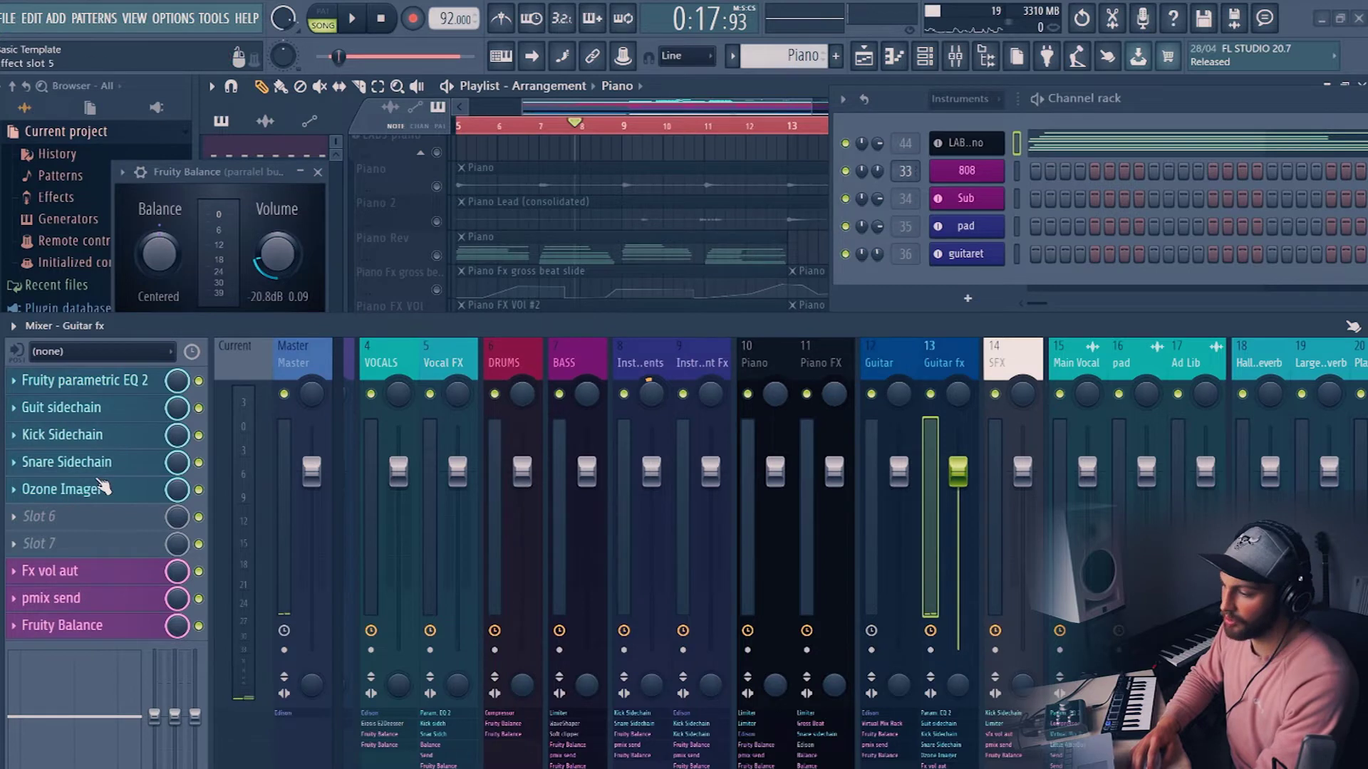
pyautogui.press('F9')
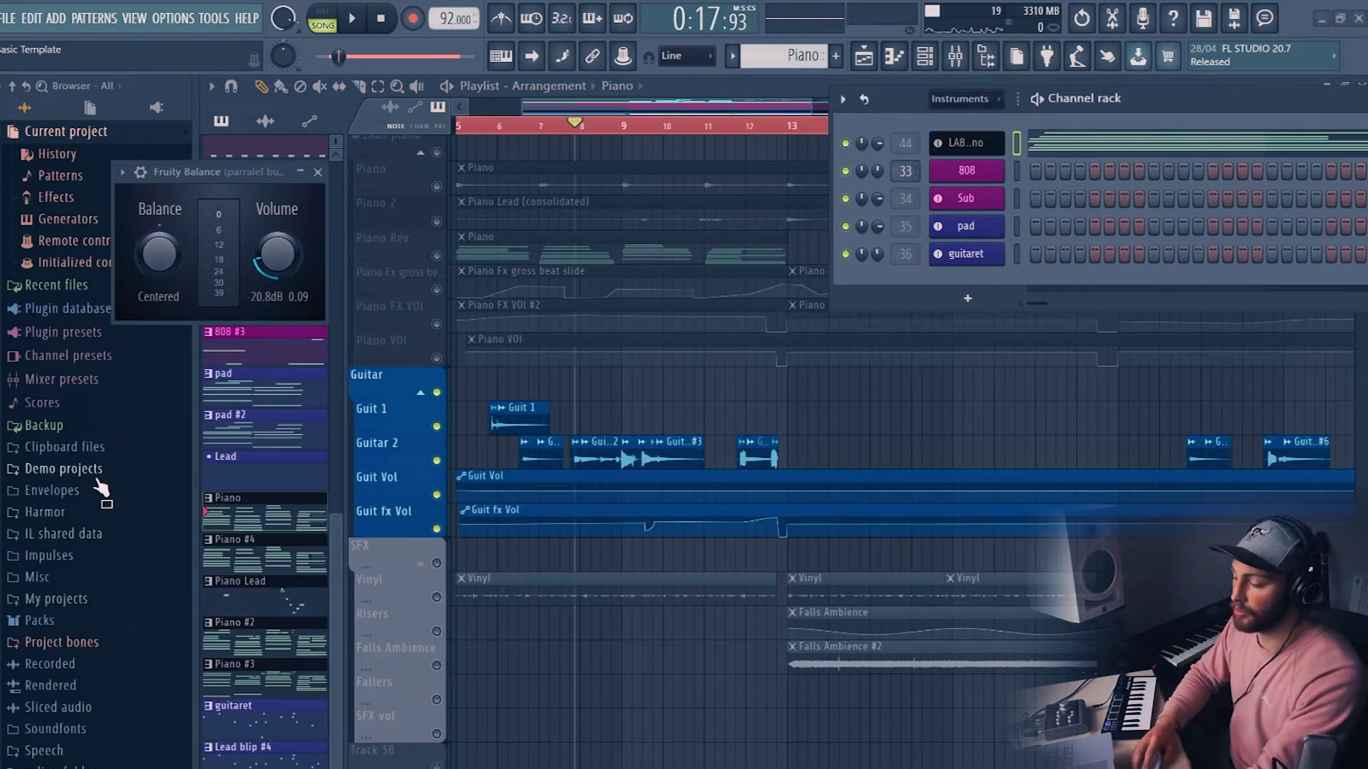
# - Place the playhead just before the first Guit 1 clip, between bars 5 and 6, and audition the guitar from there
pyautogui.scroll(-5, 597, 134)
pyautogui.scroll(1, 597, 134)
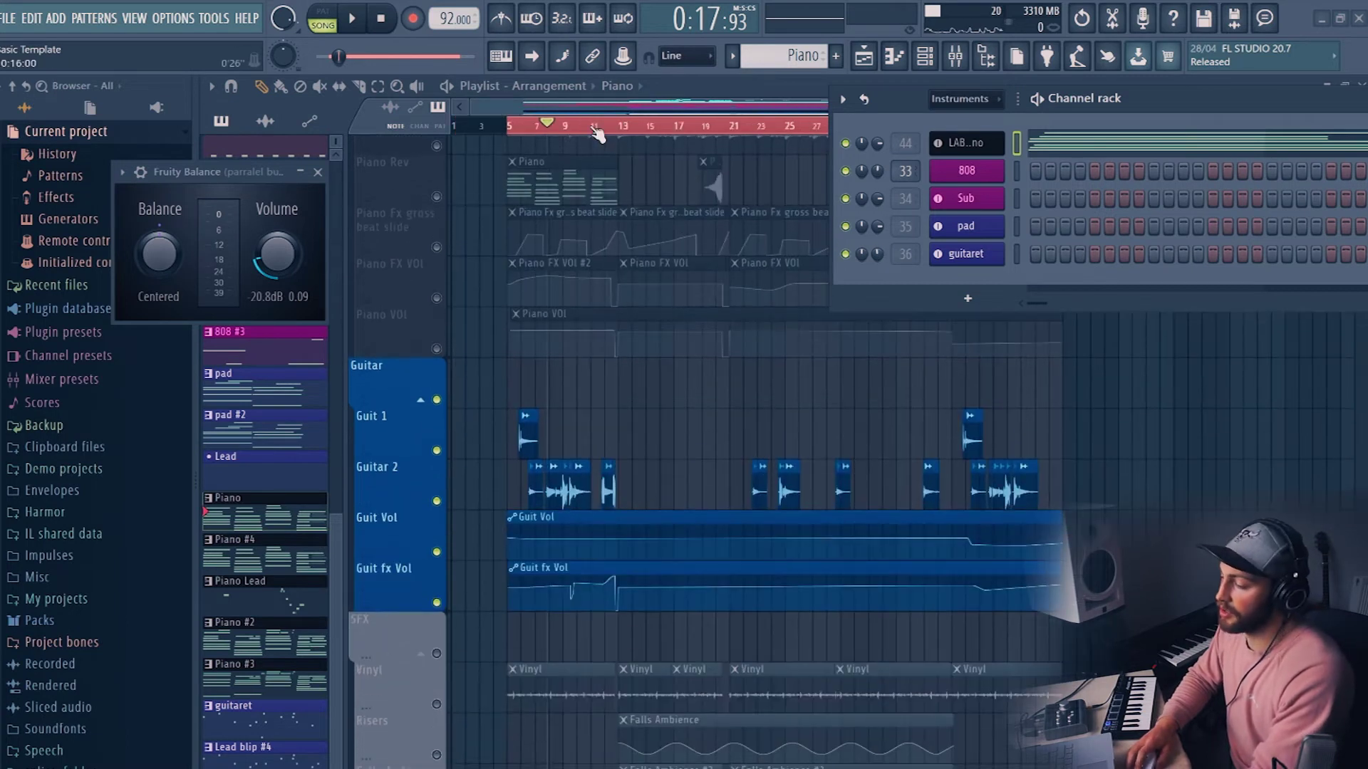
pyautogui.click(520, 136)
pyautogui.scroll(6, 527, 139)
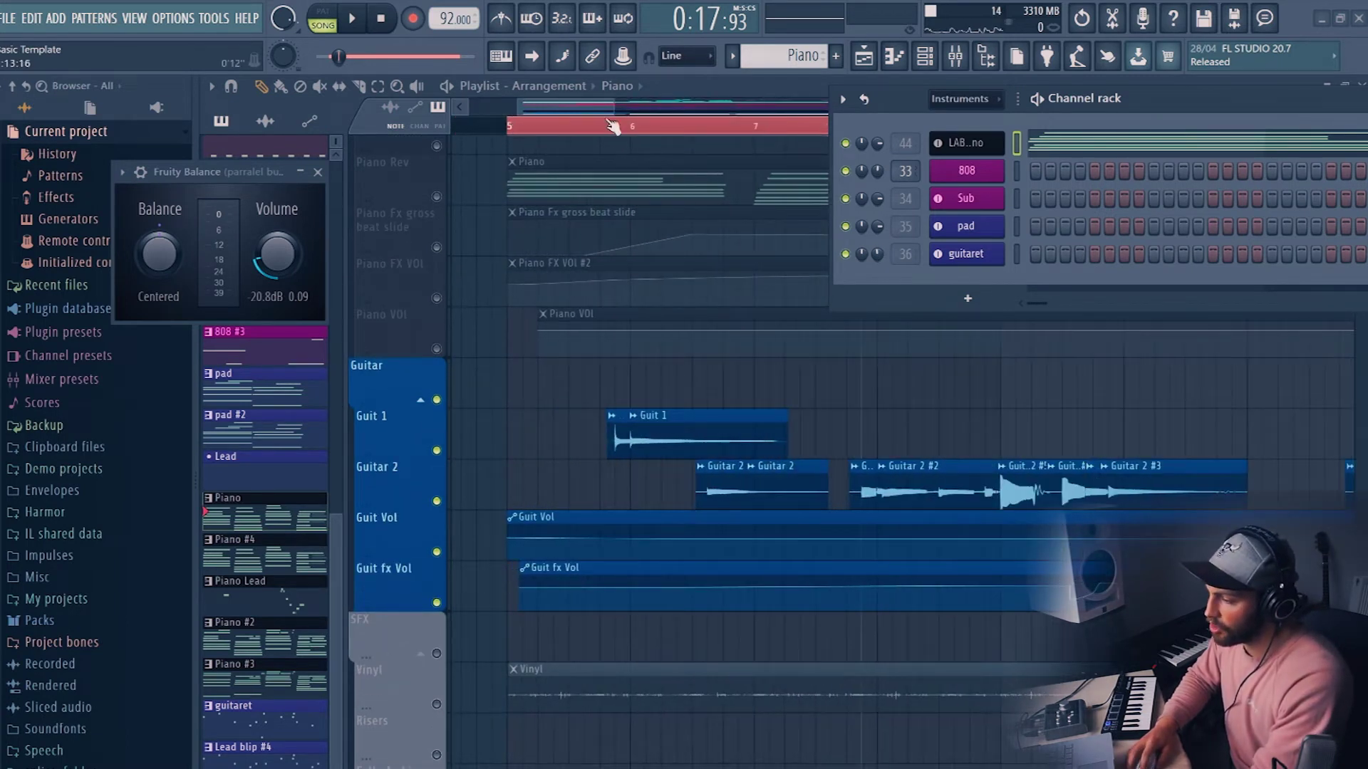
pyautogui.press('space')
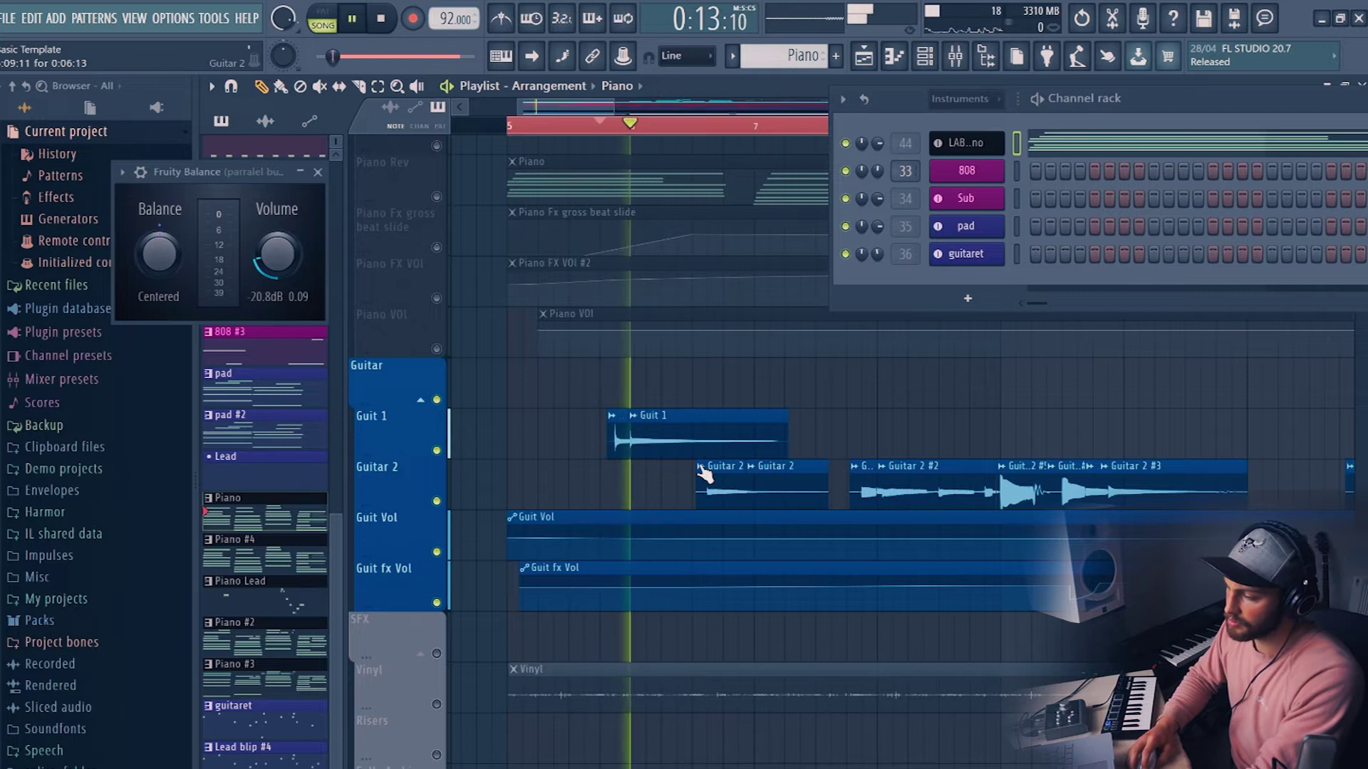
pyautogui.press('space')
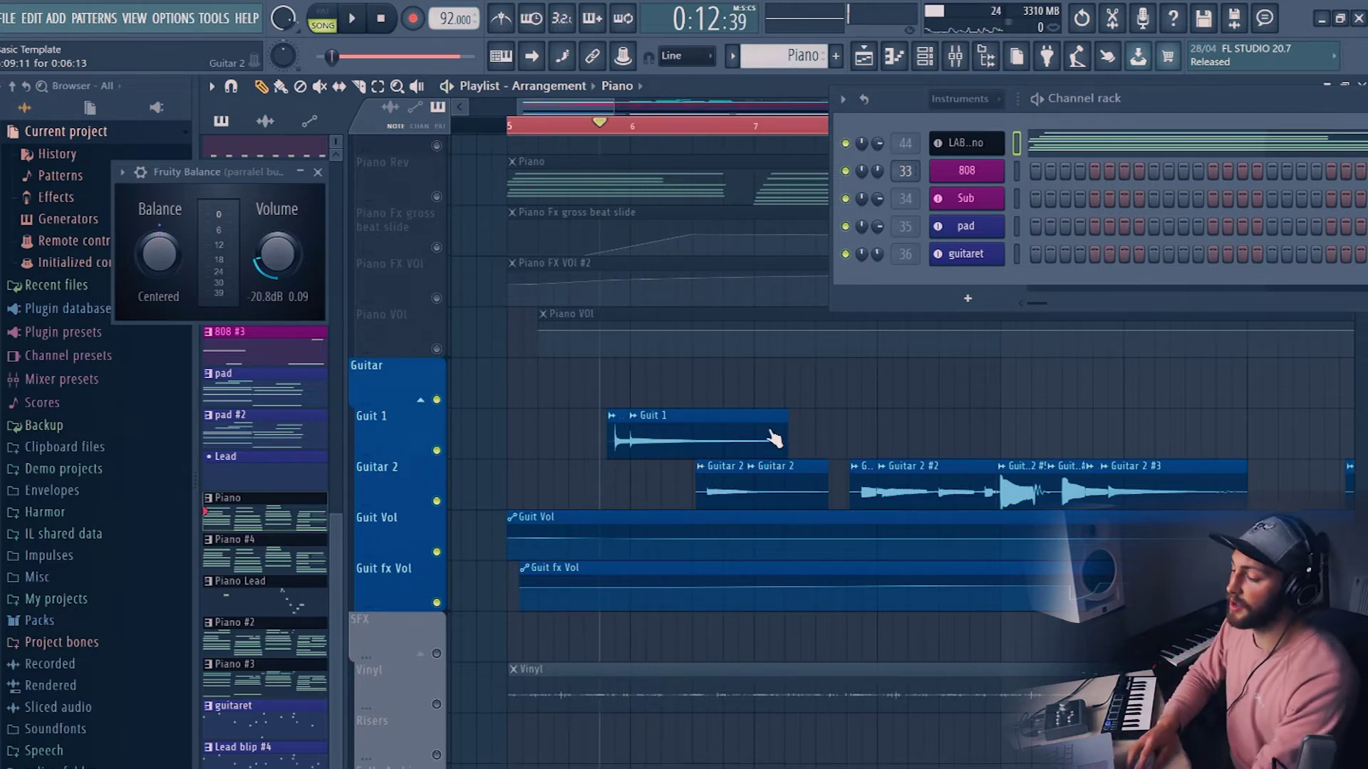
# - Audition the guitar from just before the first Guitar 2 clip, between bars 6 and 7, and hide the channel rack
pyautogui.click(678, 131)
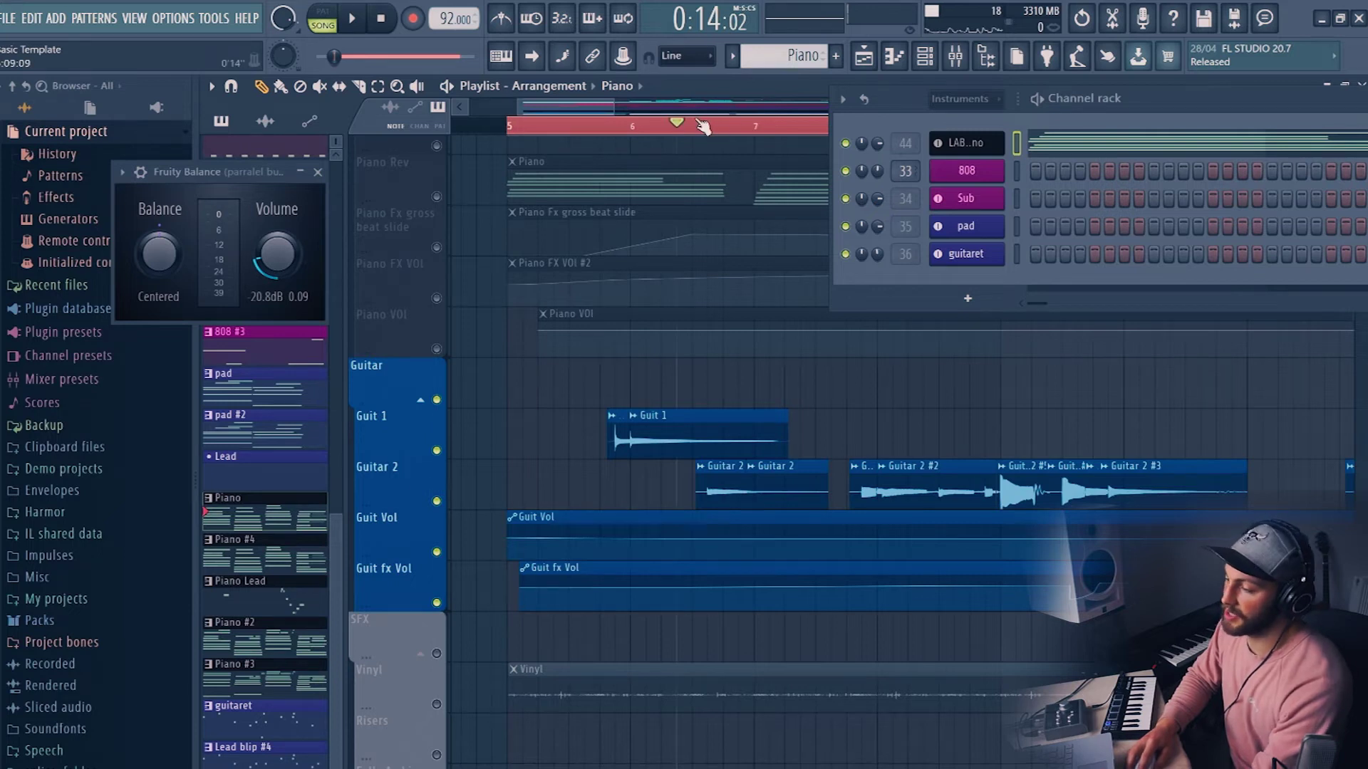
pyautogui.press('space')
pyautogui.scroll(-4, 712, 131)
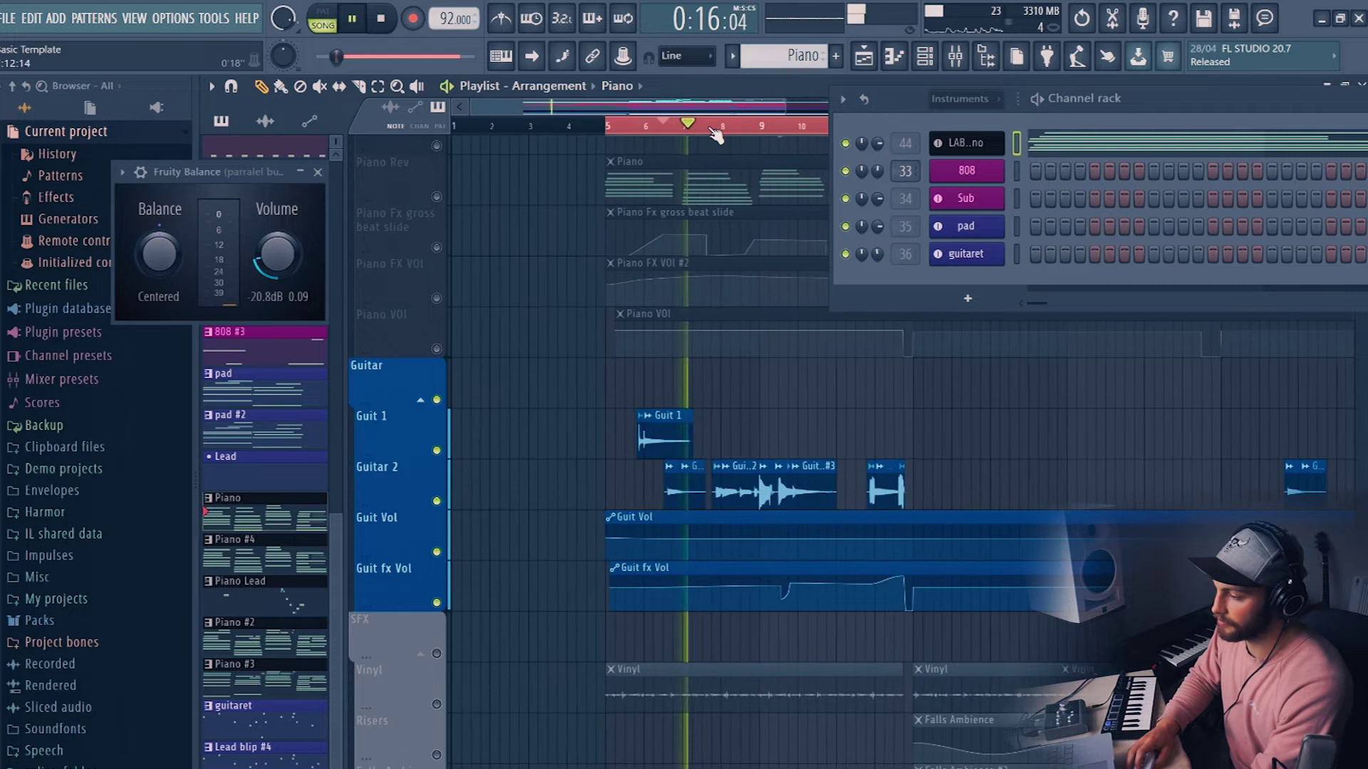
pyautogui.scroll(-3, 715, 134)
pyautogui.press('space')
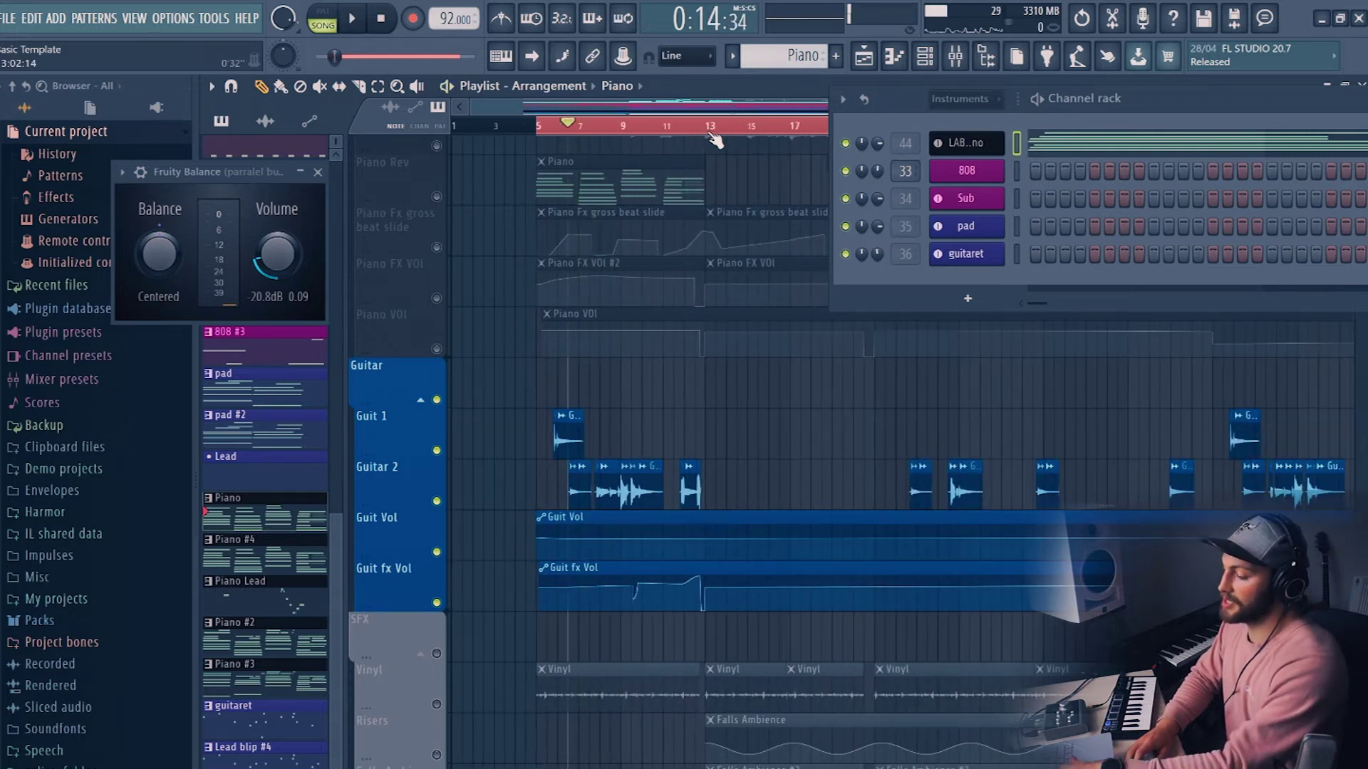
pyautogui.press('F6')
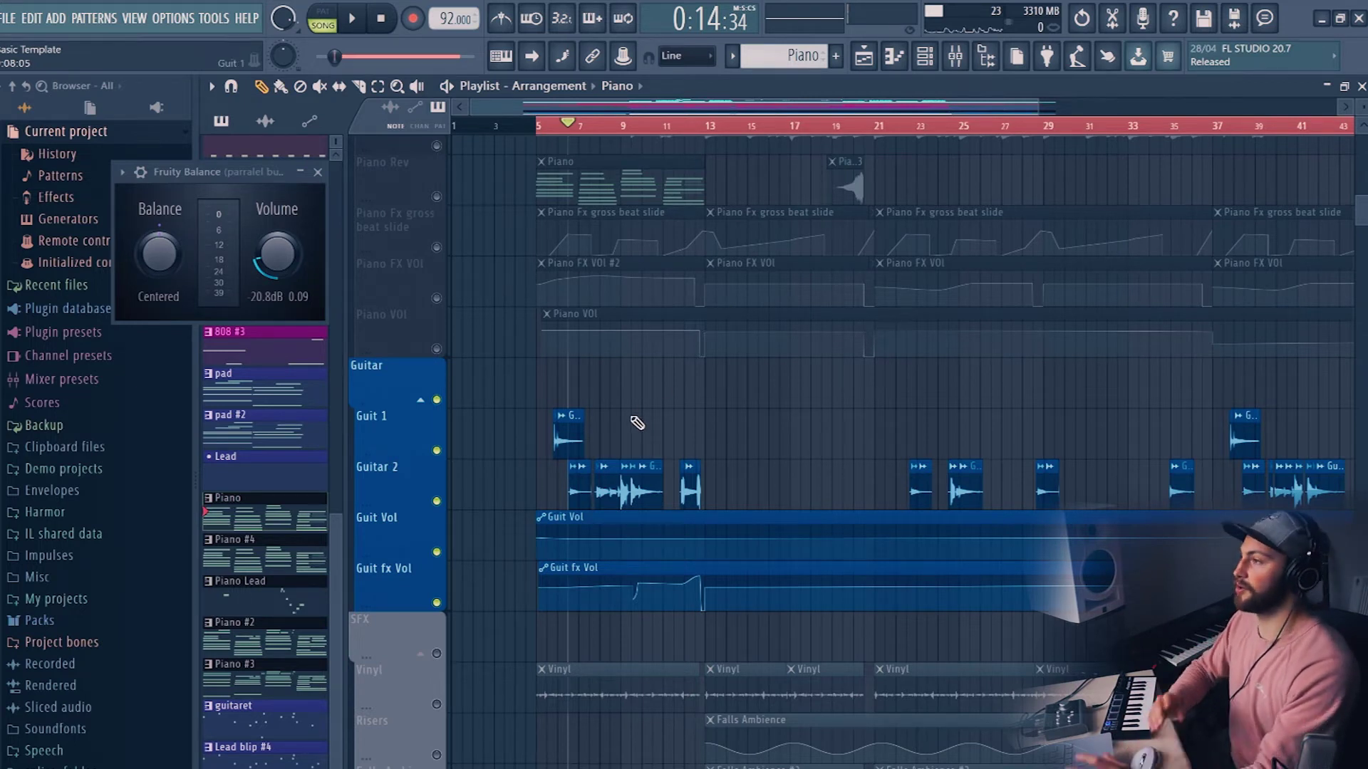
pyautogui.scroll(2, 630, 421)
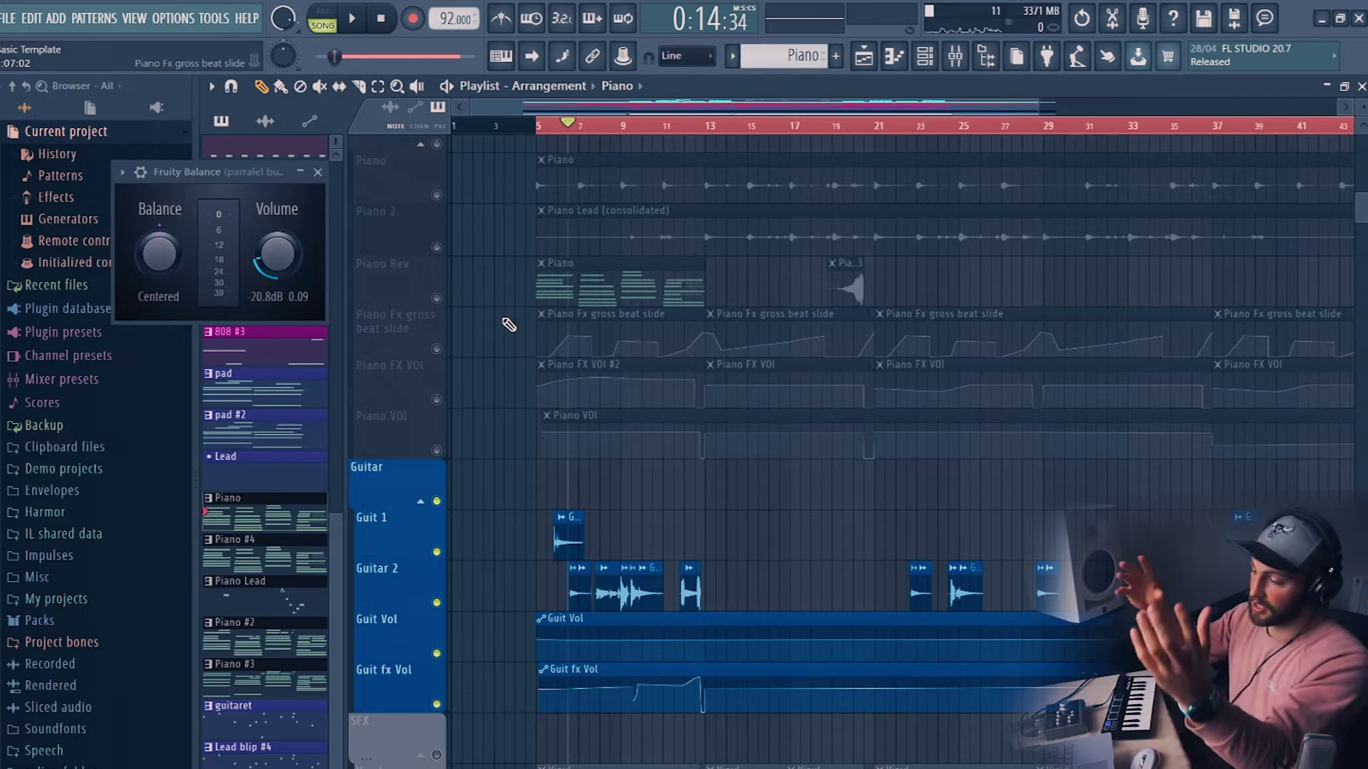
pyautogui.scroll(4, 508, 325)
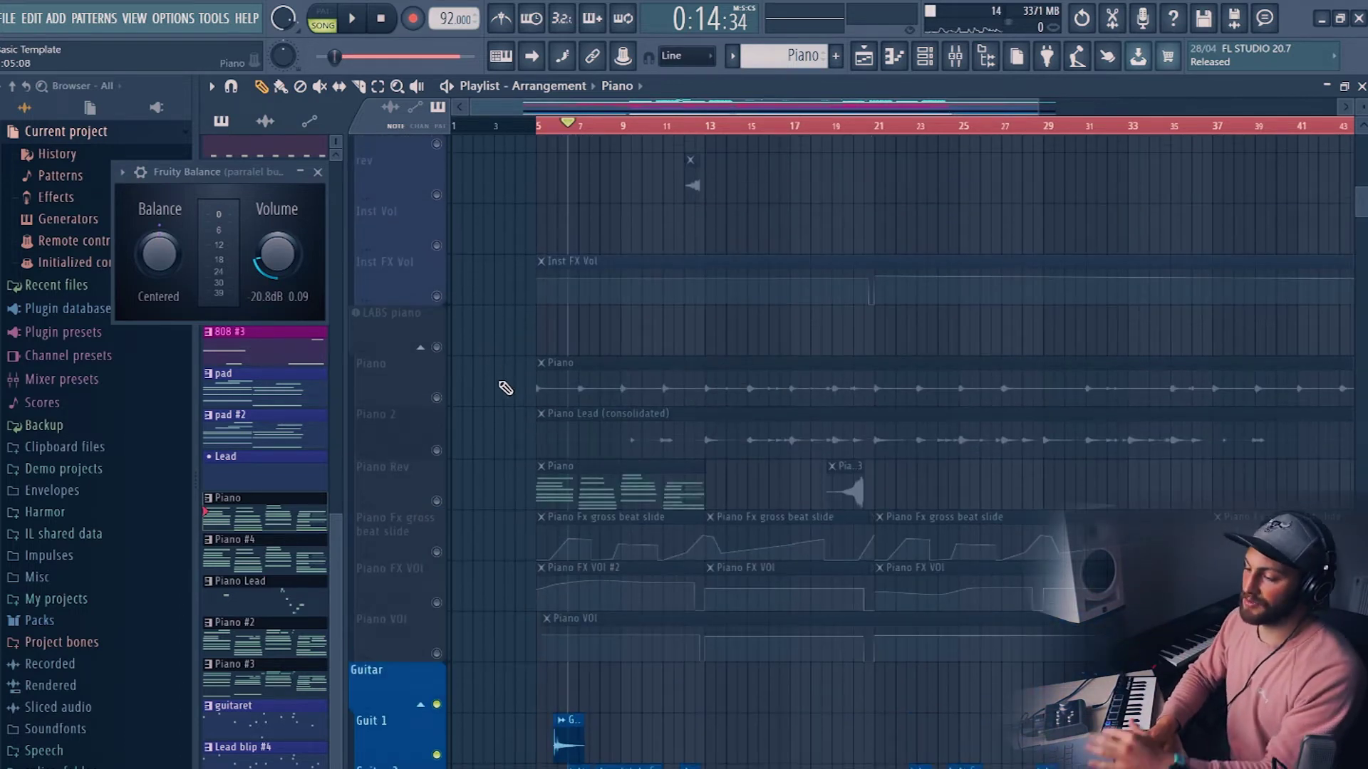
pyautogui.click(437, 348)
pyautogui.click(436, 348)
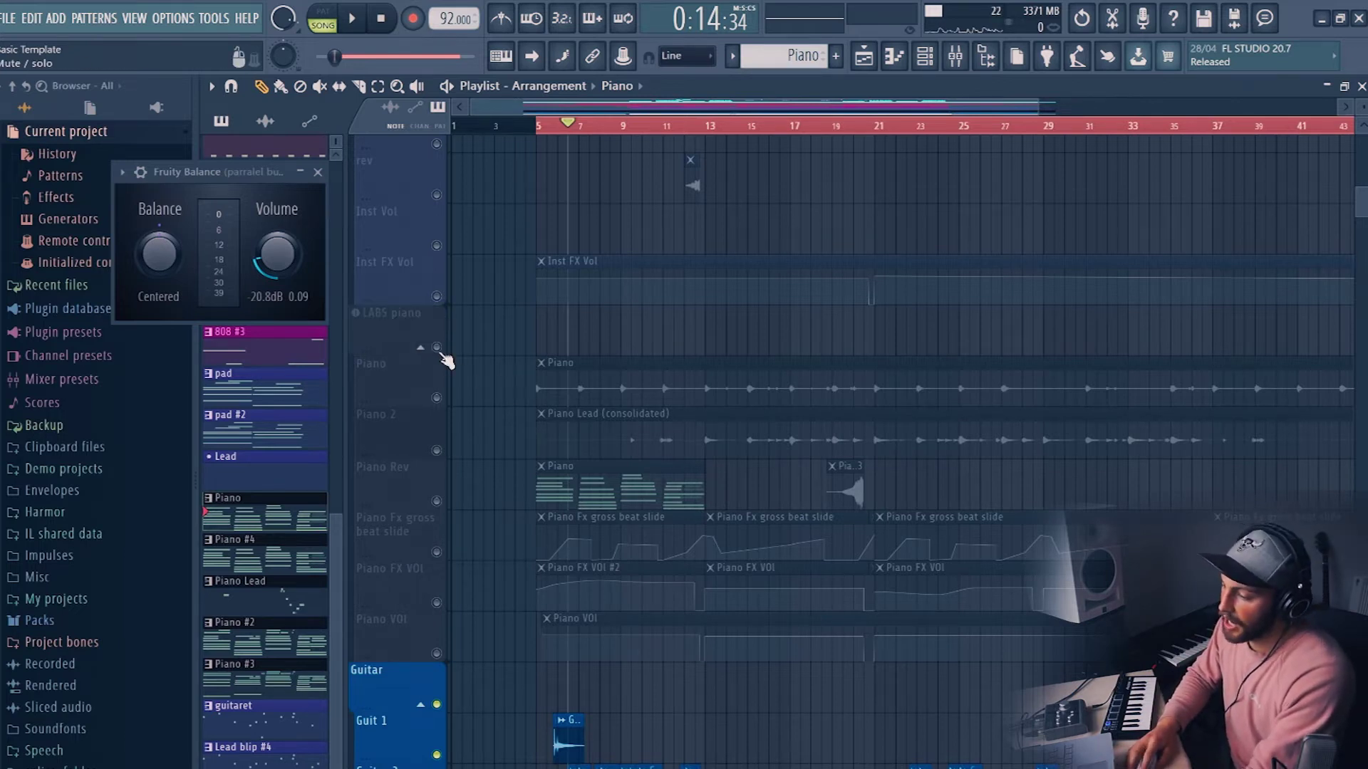
# - Turn on every playlist track of the SFX group
pyautogui.scroll(-15, 479, 370)
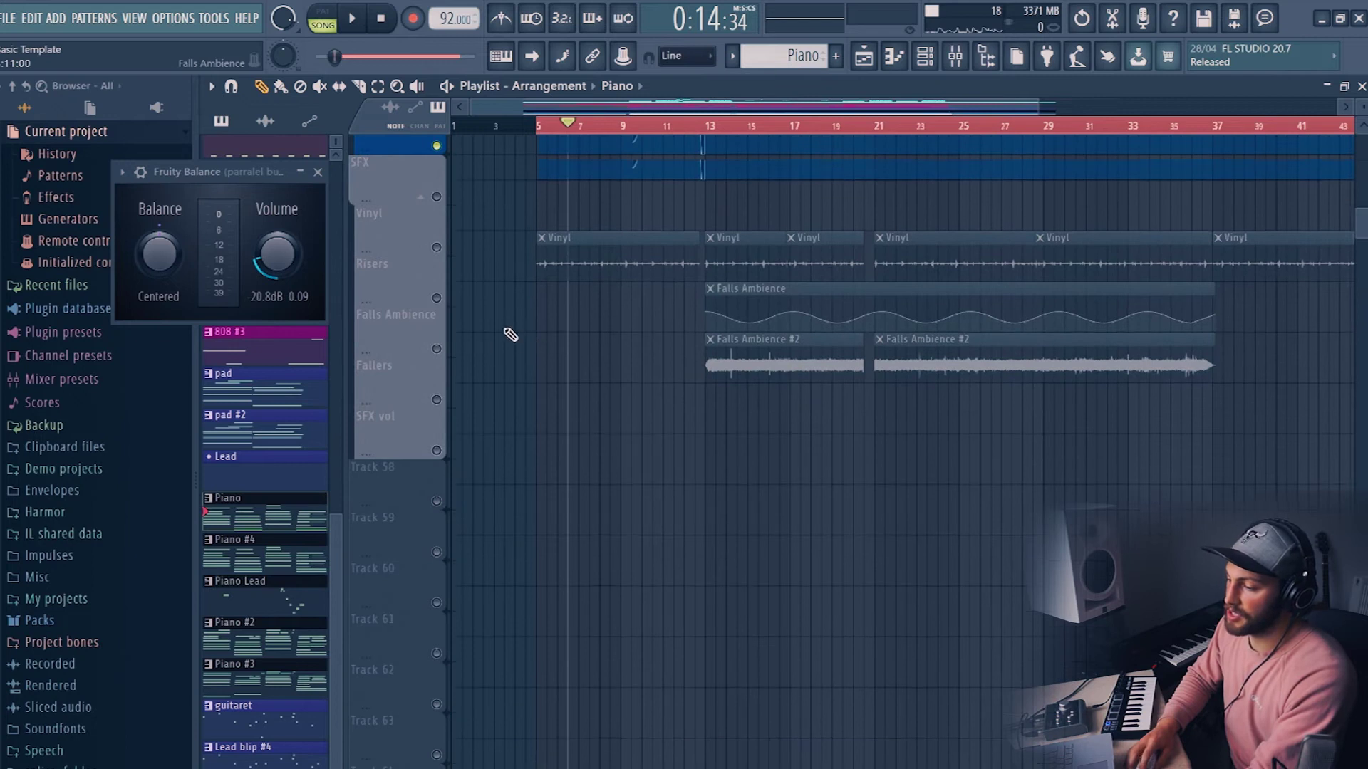
pyautogui.scroll(2, 498, 328)
pyautogui.click(437, 298)
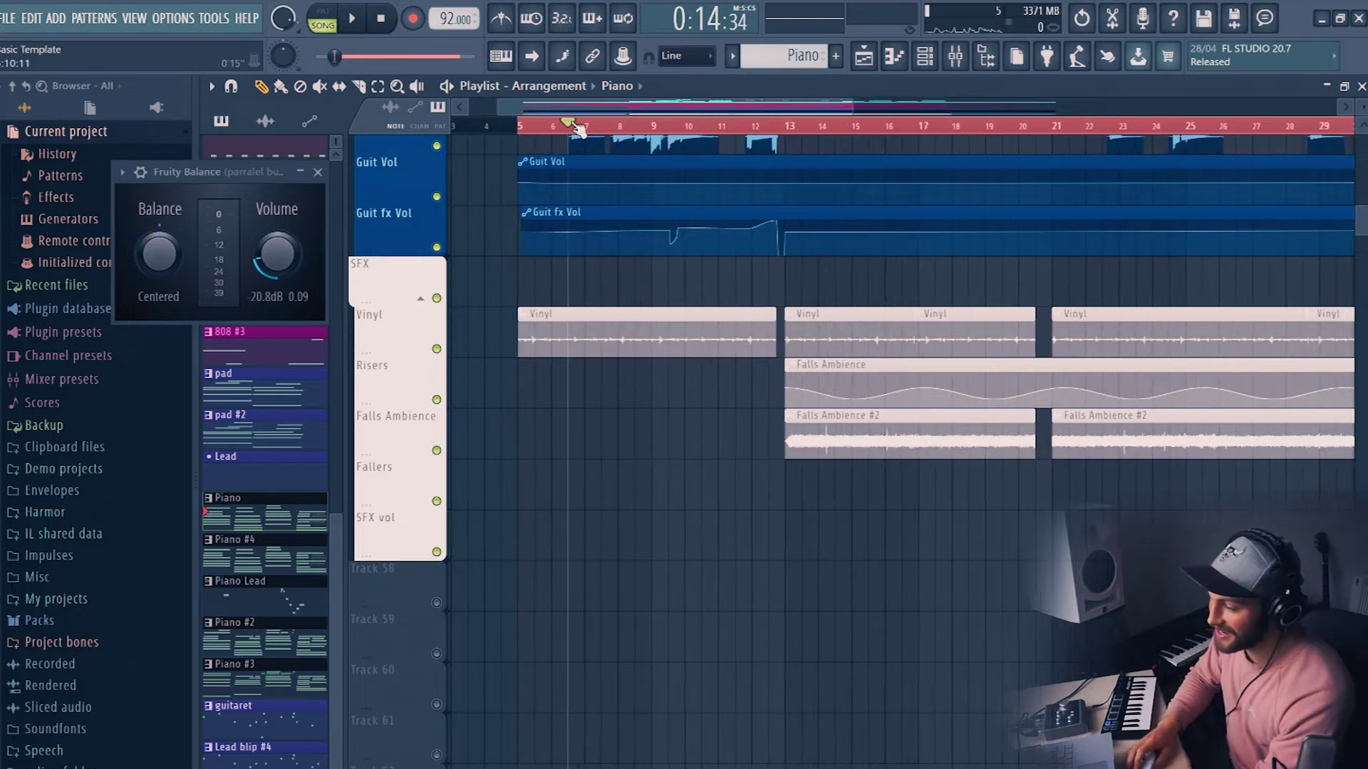
# - Play the guitar and SFX tracks, muting and unmuting the Vinyl track to compare
pyautogui.scroll(3, 543, 135)
pyautogui.press('space')
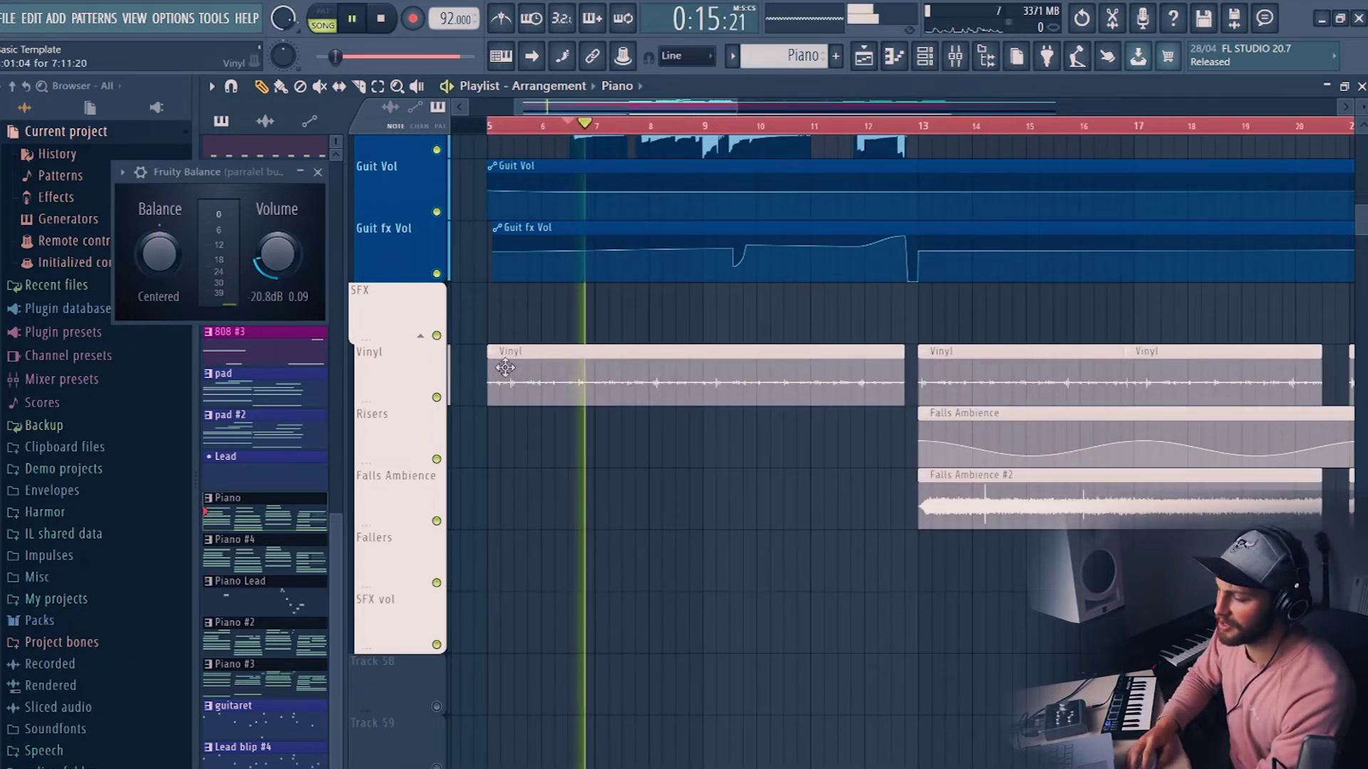
pyautogui.click(436, 398)
pyautogui.click(437, 398)
pyautogui.press('space')
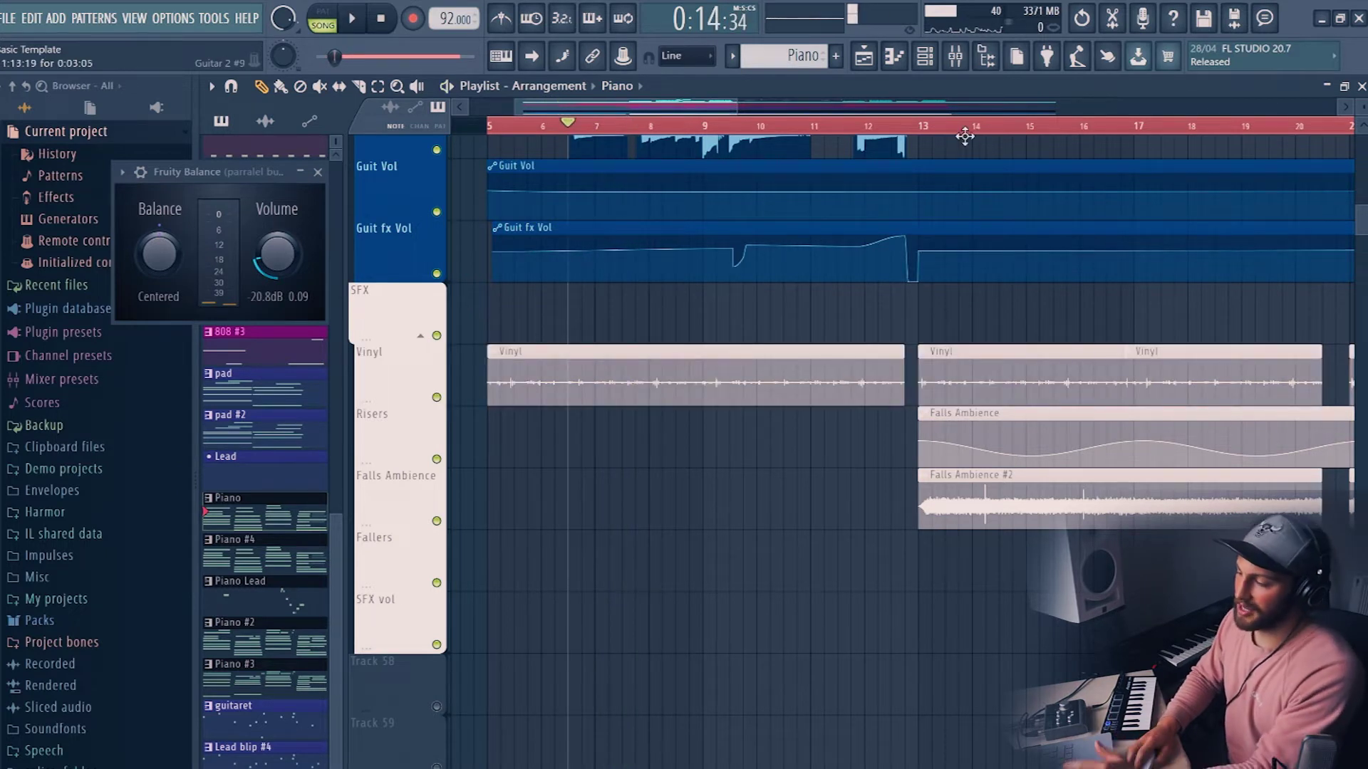
# - Place the playhead at bar 13, solo the Falls Ambience track and audition it
pyautogui.scroll(-3, 969, 134)
pyautogui.scroll(3, 968, 134)
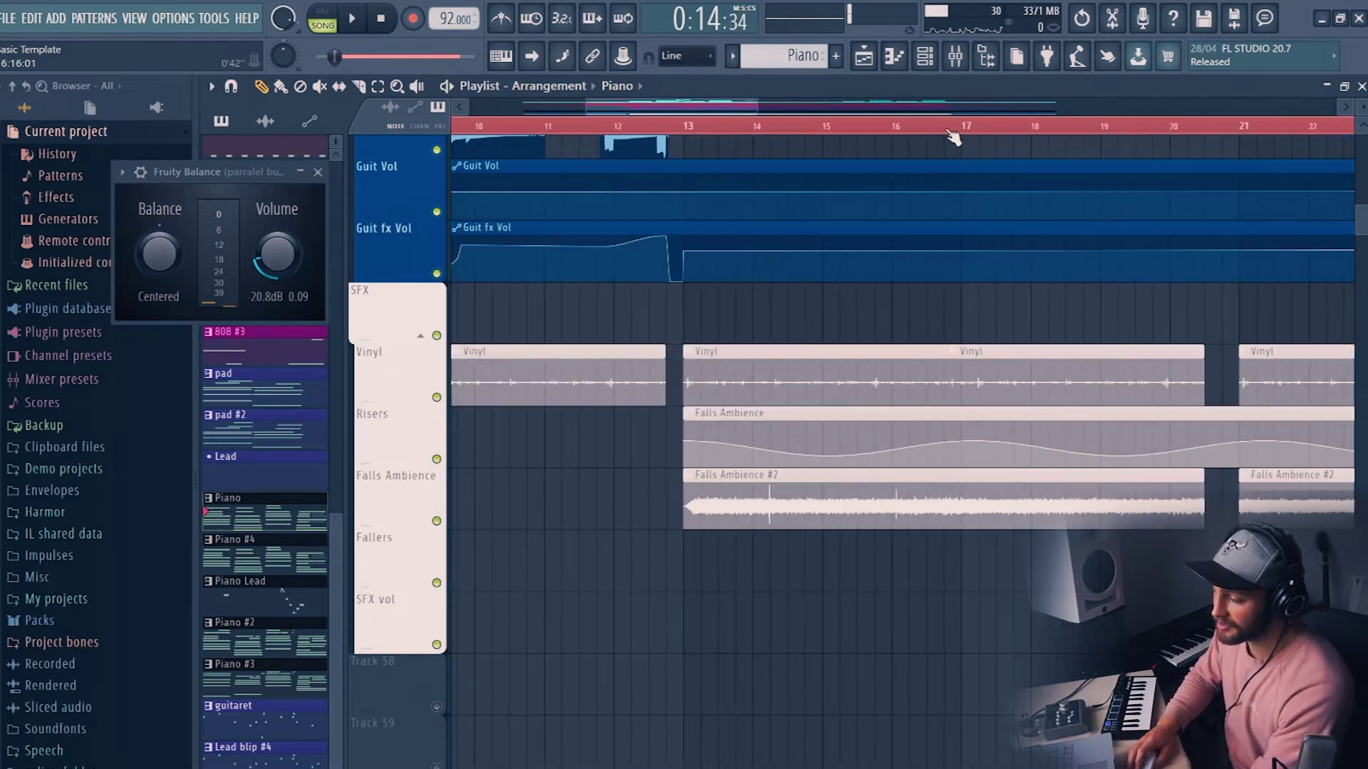
pyautogui.scroll(2, 684, 132)
pyautogui.click(684, 132)
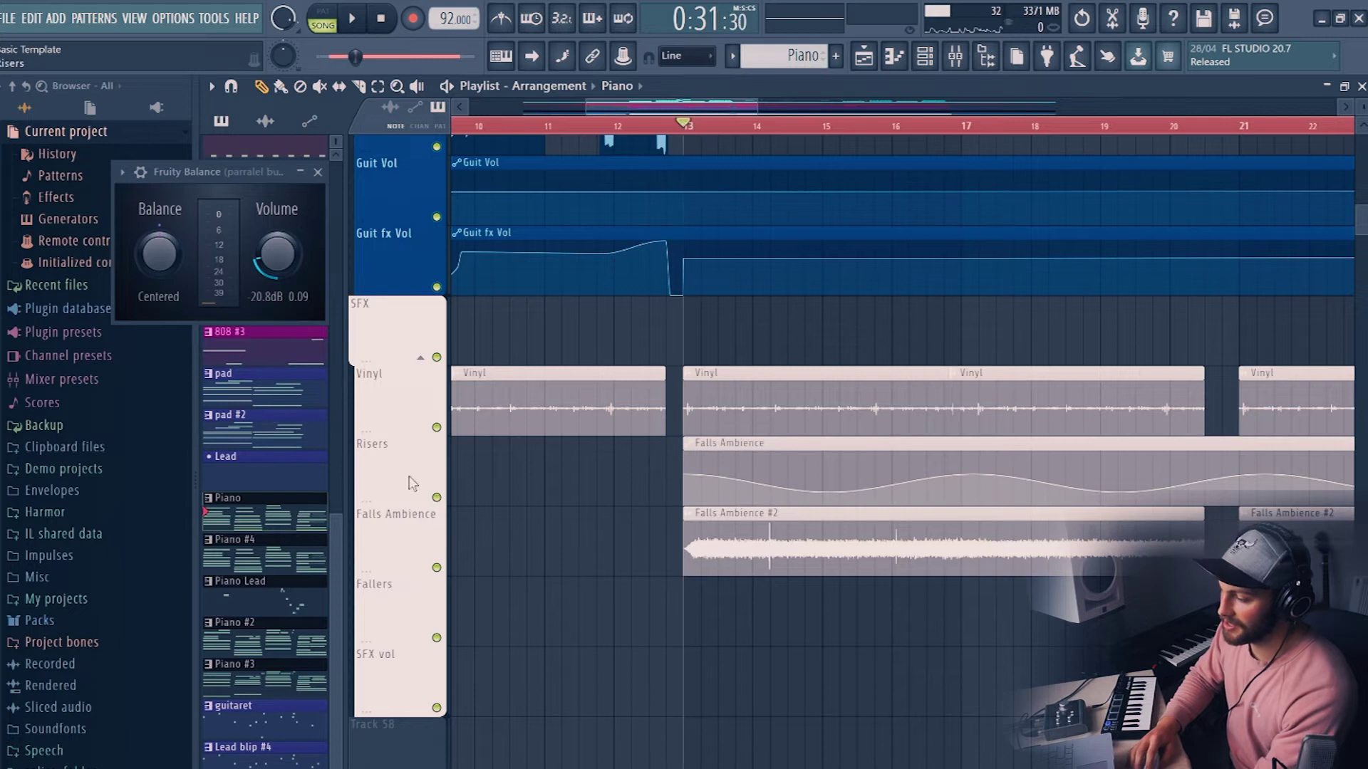
pyautogui.rightClick(437, 570)
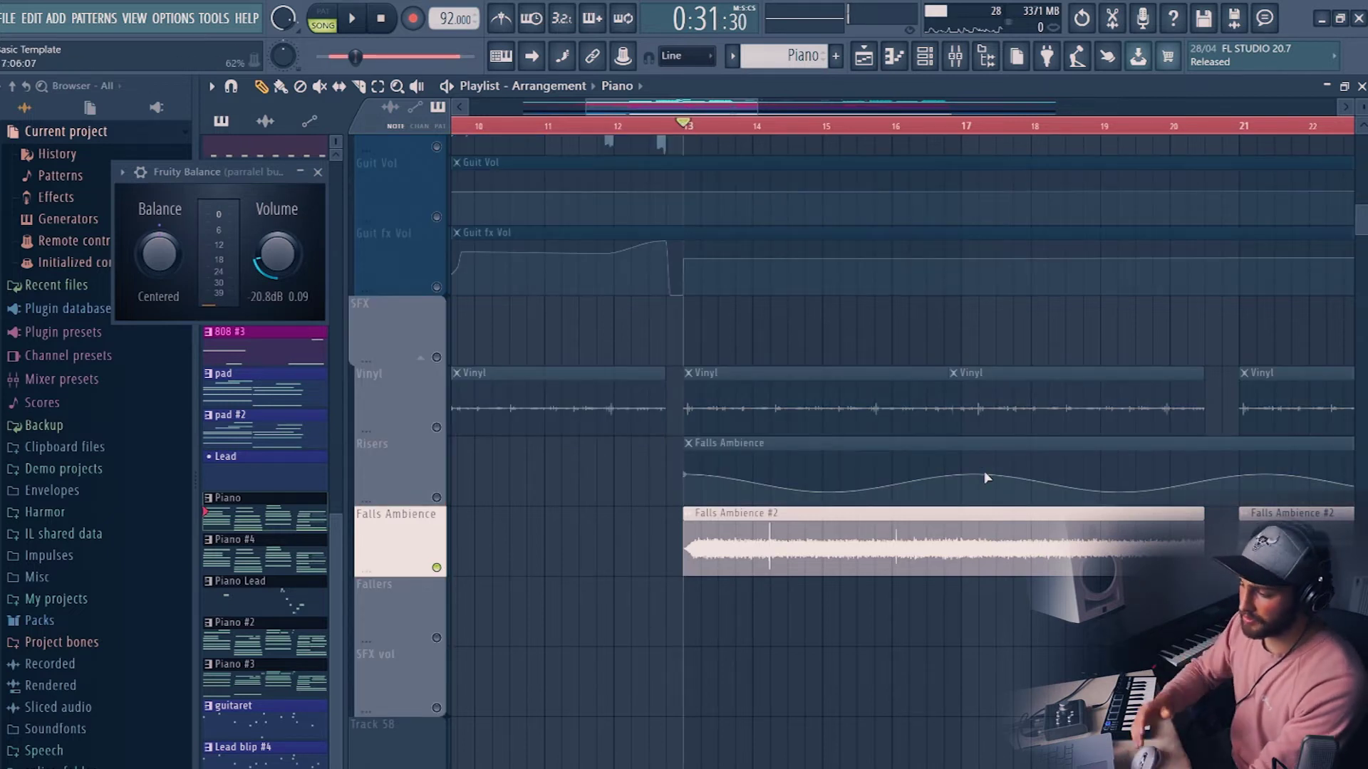
pyautogui.press('space')
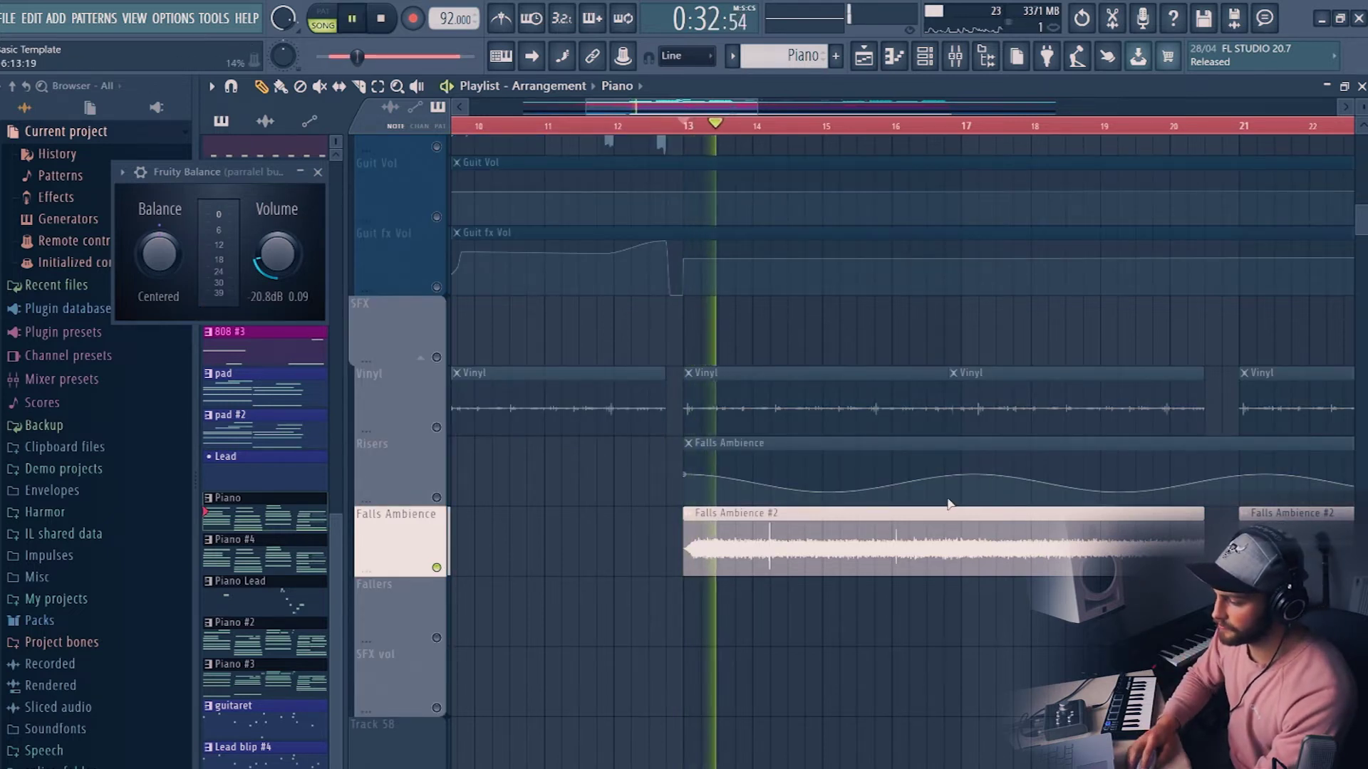
# - Check the SFX bus in the mixer and bring up the effect chain of the Falls Ambience insert
pyautogui.press('F9')
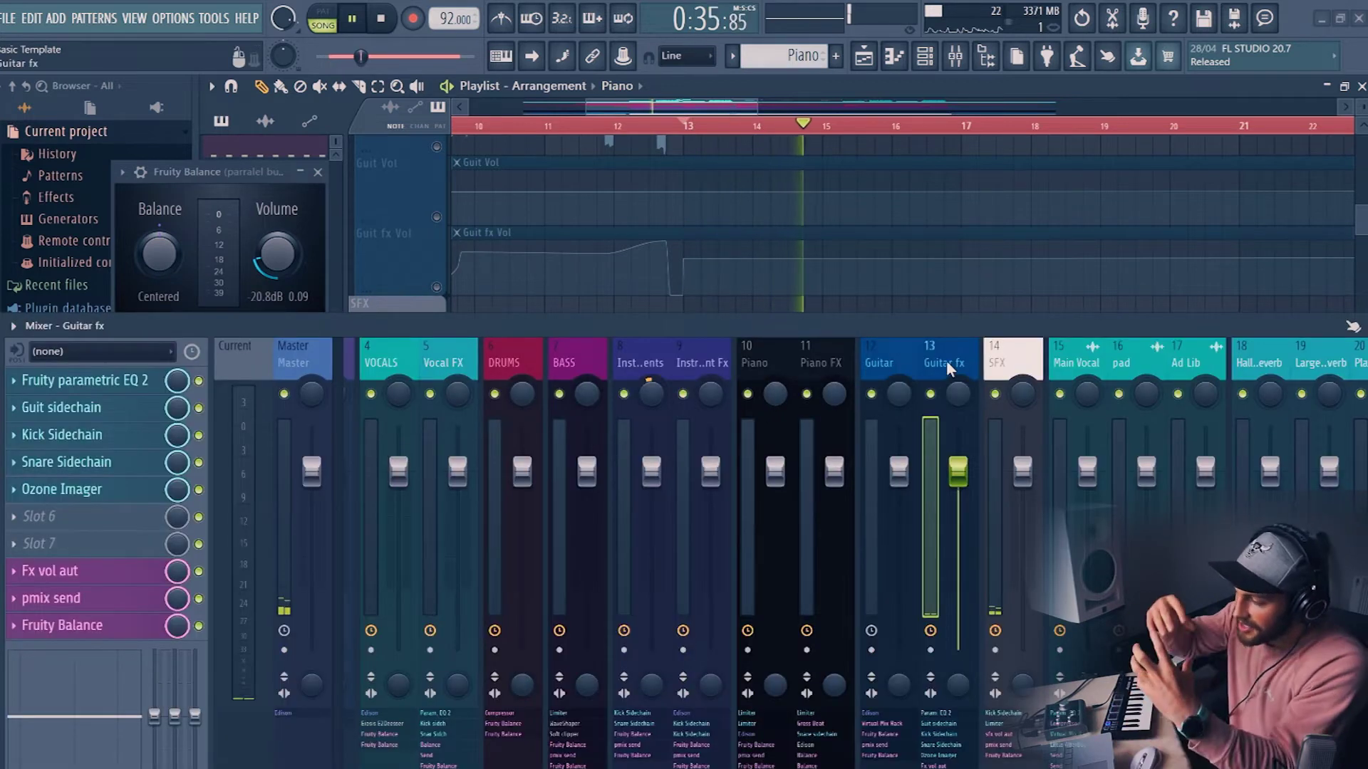
pyautogui.click(1007, 356)
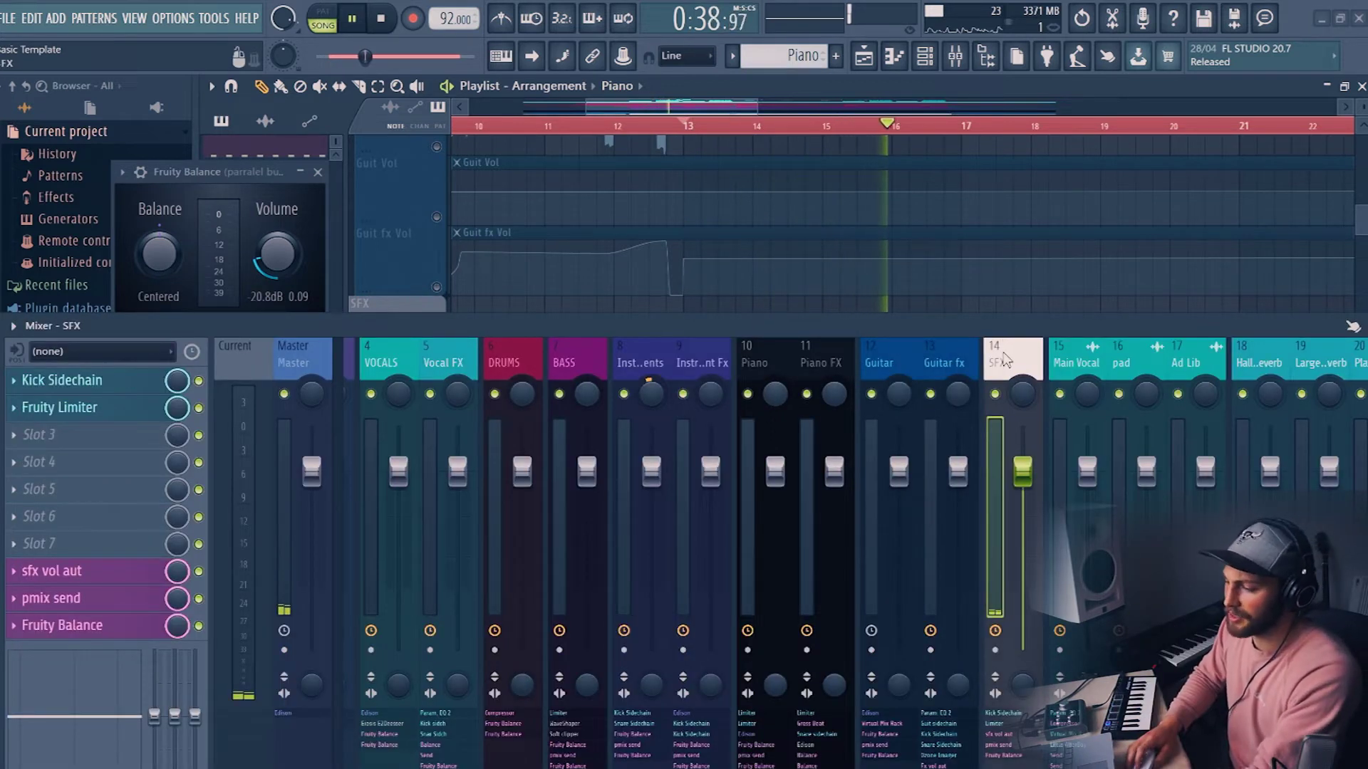
pyautogui.hscroll(-3, 984, 351)
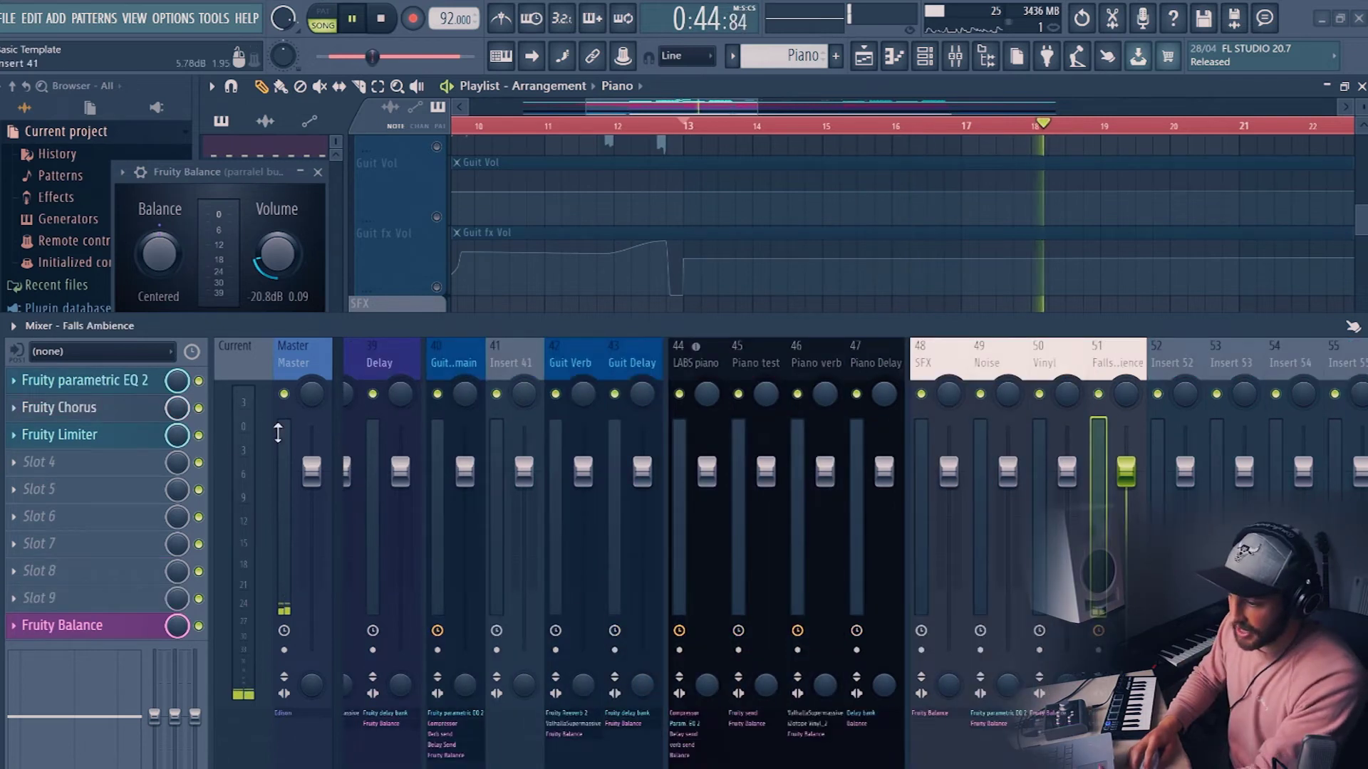
# - Bypass Fruity Chorus and Fruity parametric EQ 2 on Falls Ambience during playback, stop, and inspect the EQ curve
pyautogui.click(199, 408)
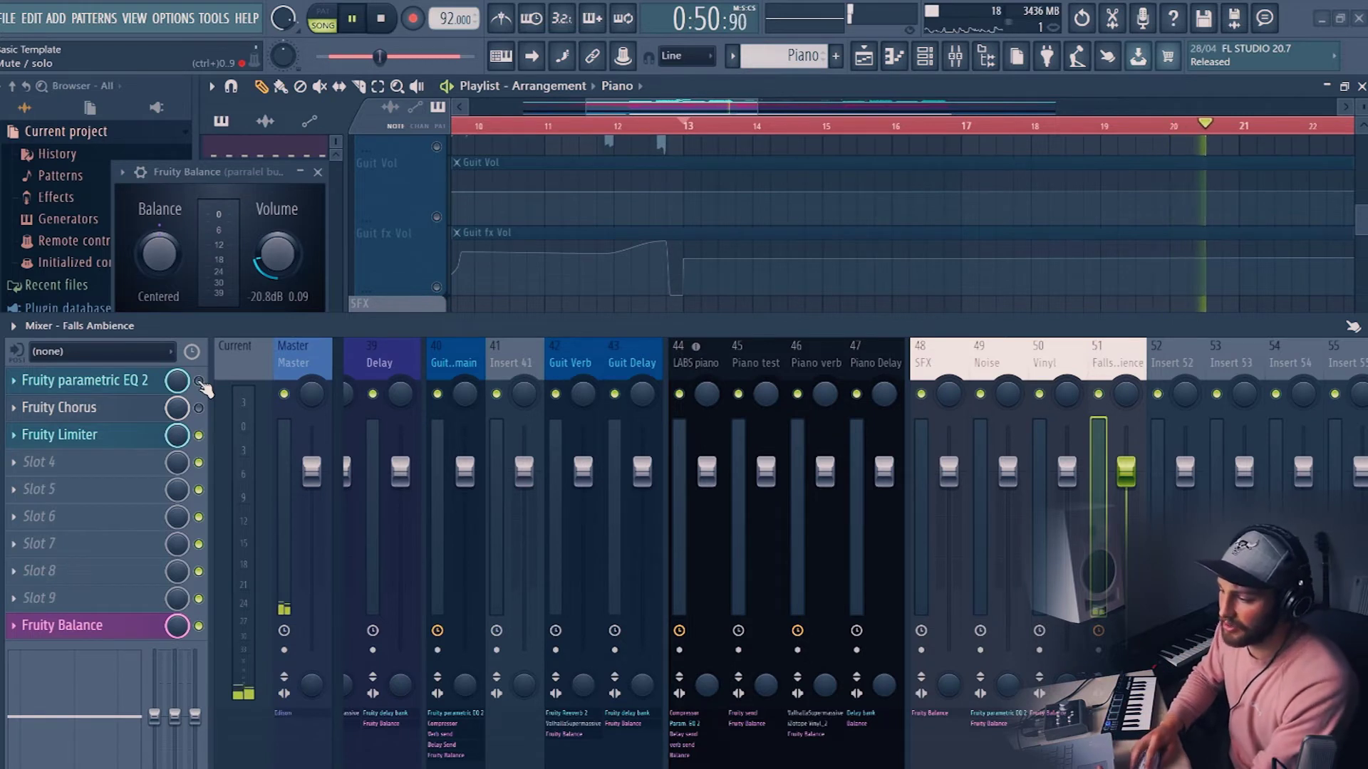
pyautogui.press('space')
pyautogui.click(116, 383)
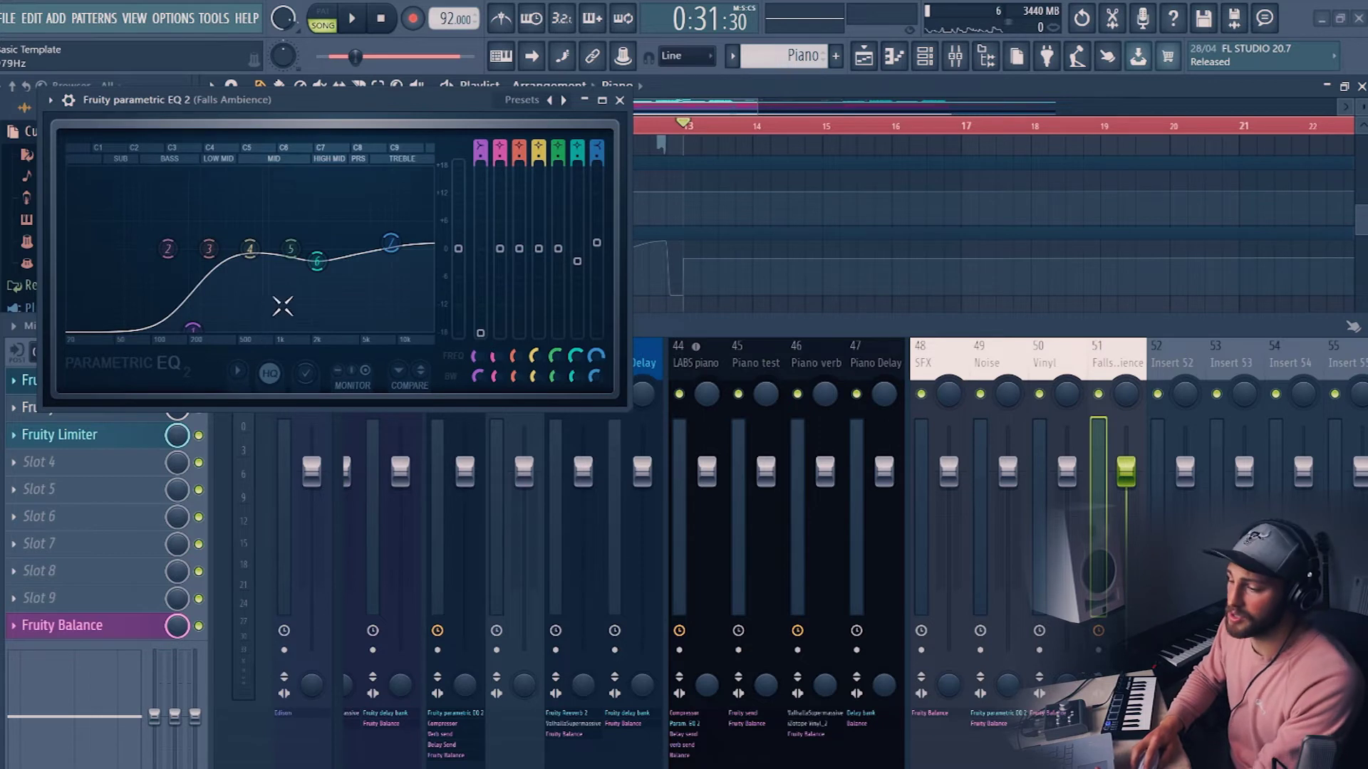
pyautogui.click(620, 100)
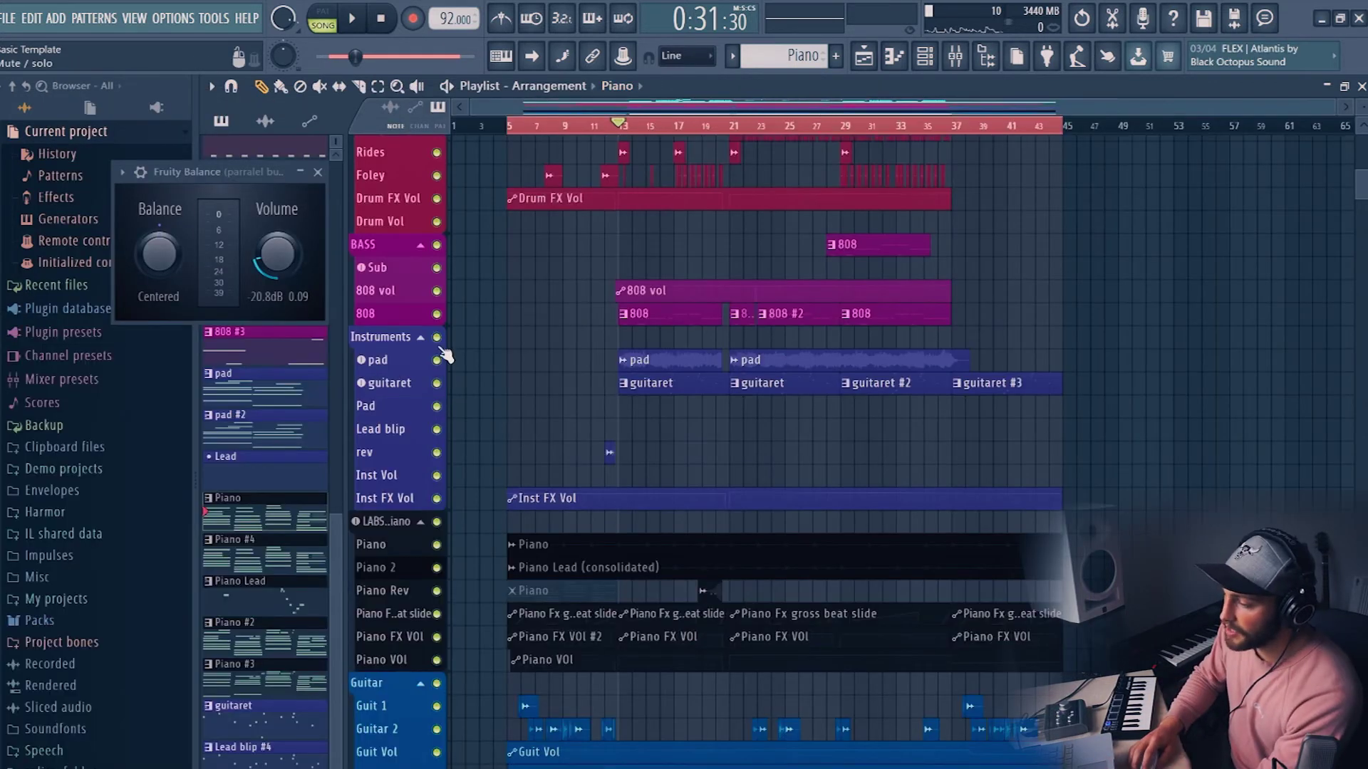
# - Solo the Instruments group, narrow the solo to its pad track and audition it from bar 13
pyautogui.keyDown('ctrl'); pyautogui.click(438, 338); pyautogui.keyUp('ctrl')
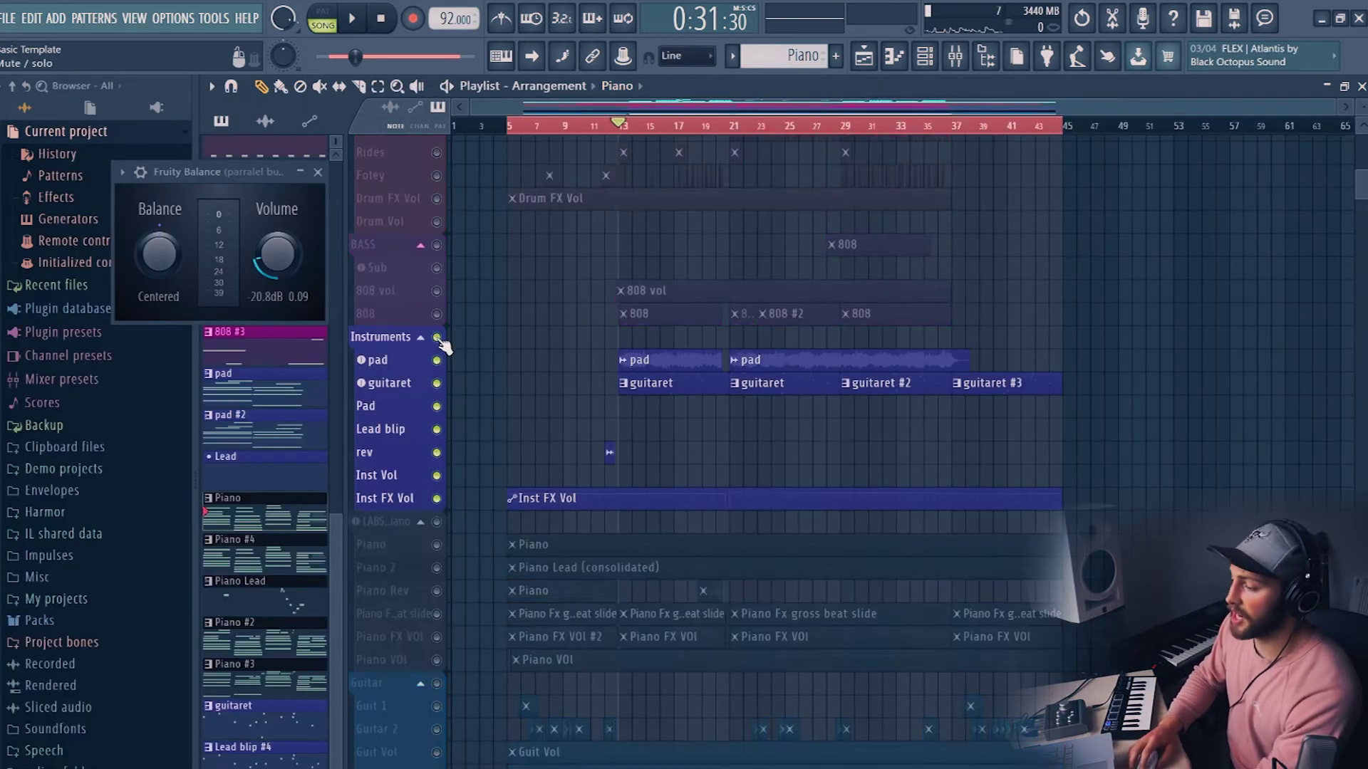
pyautogui.scroll(3, 437, 367)
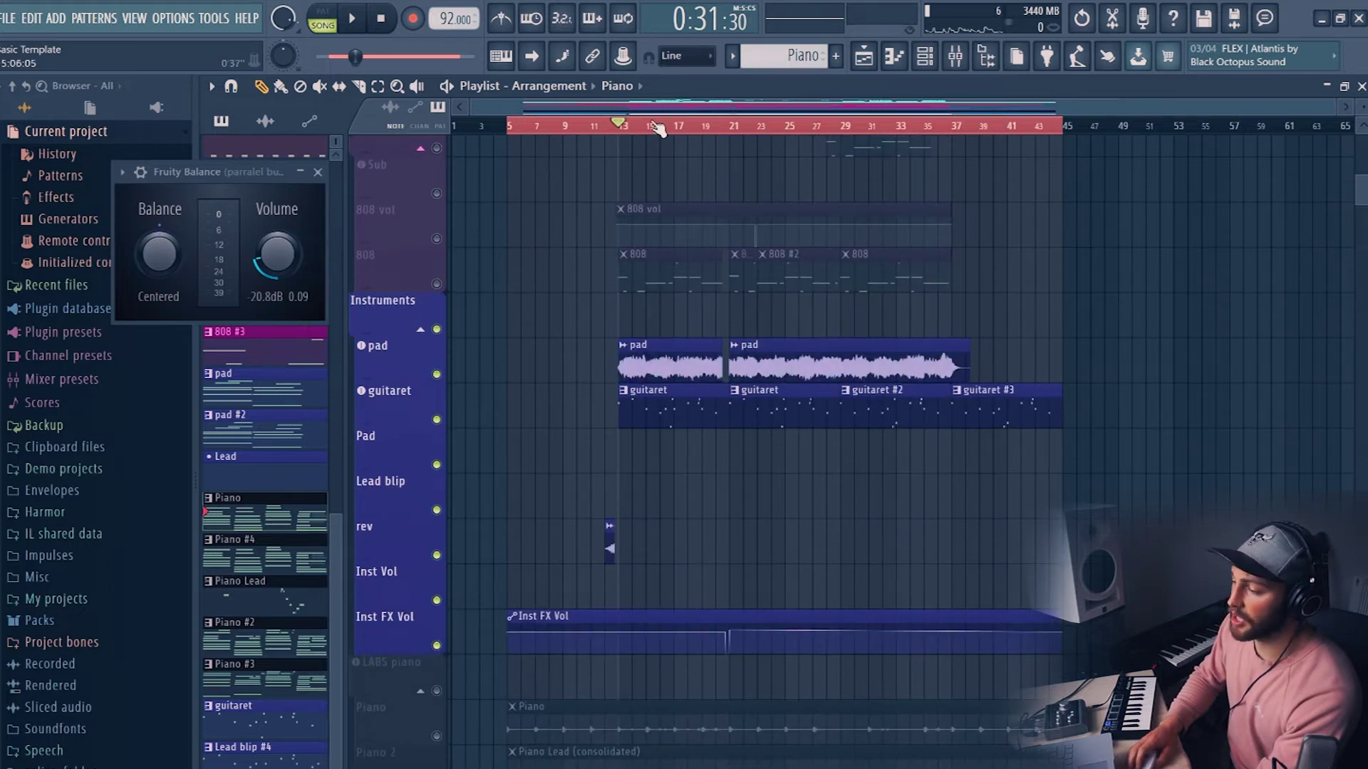
pyautogui.scroll(4, 656, 128)
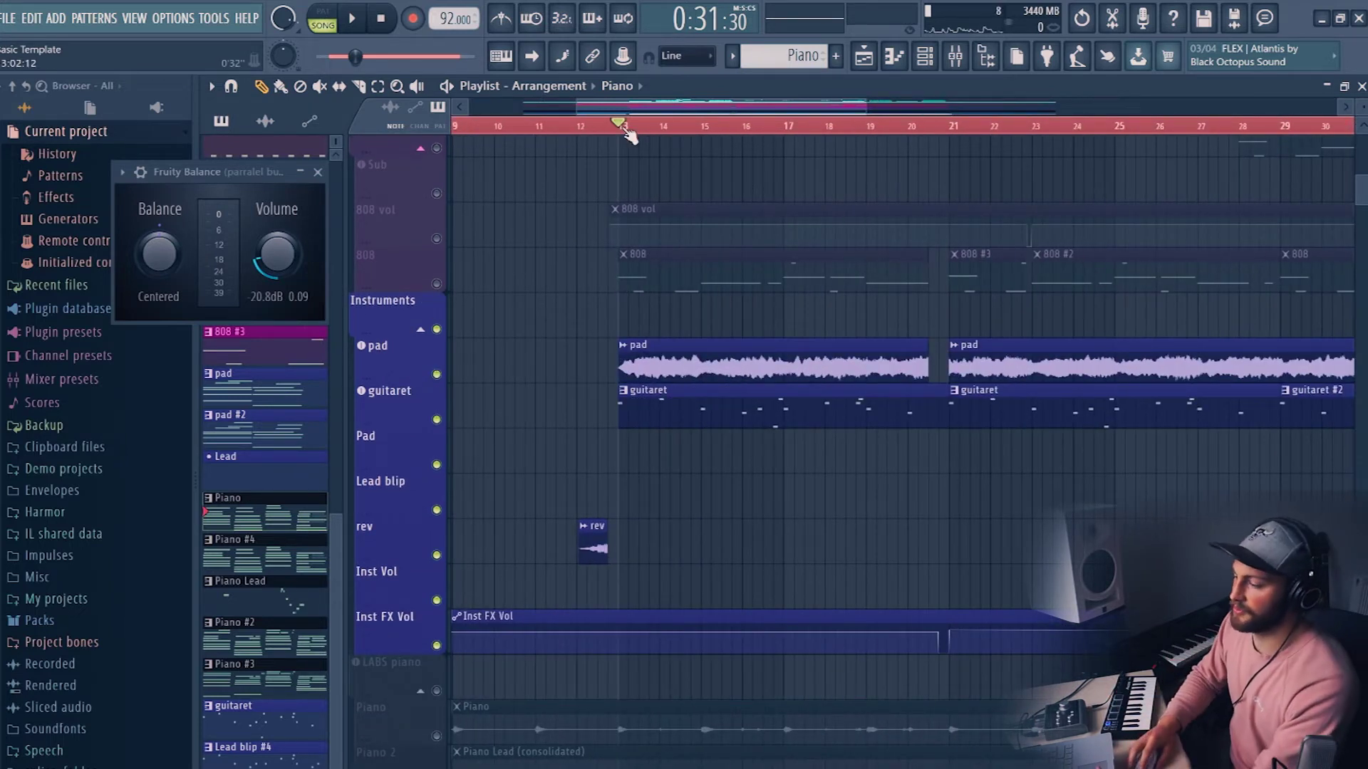
pyautogui.keyDown('ctrl'); pyautogui.click(436, 374); pyautogui.keyUp('ctrl')
pyautogui.press('space')
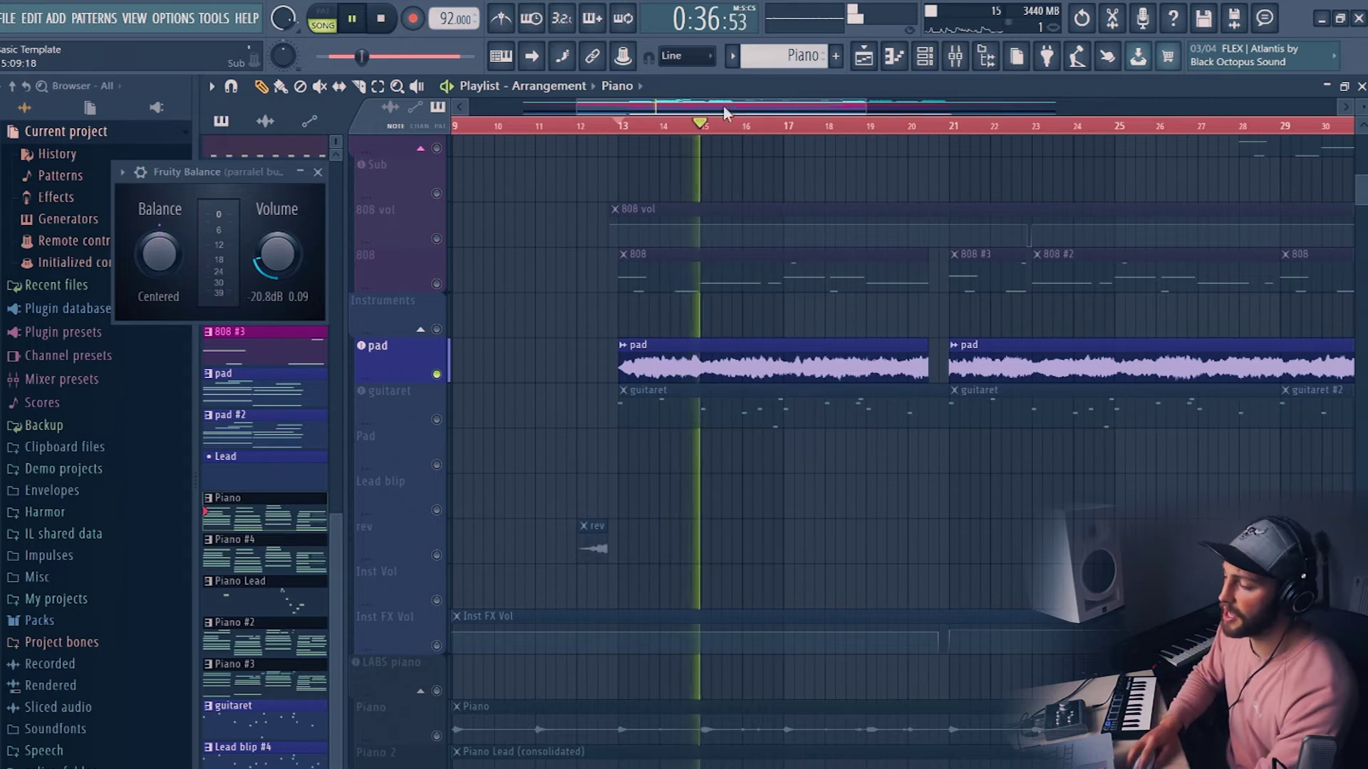
# - Inspect the Instruments bus and the pad insert in the mixer, stop playback and open the pad's Fruity PanOMatic
pyautogui.press('F9')
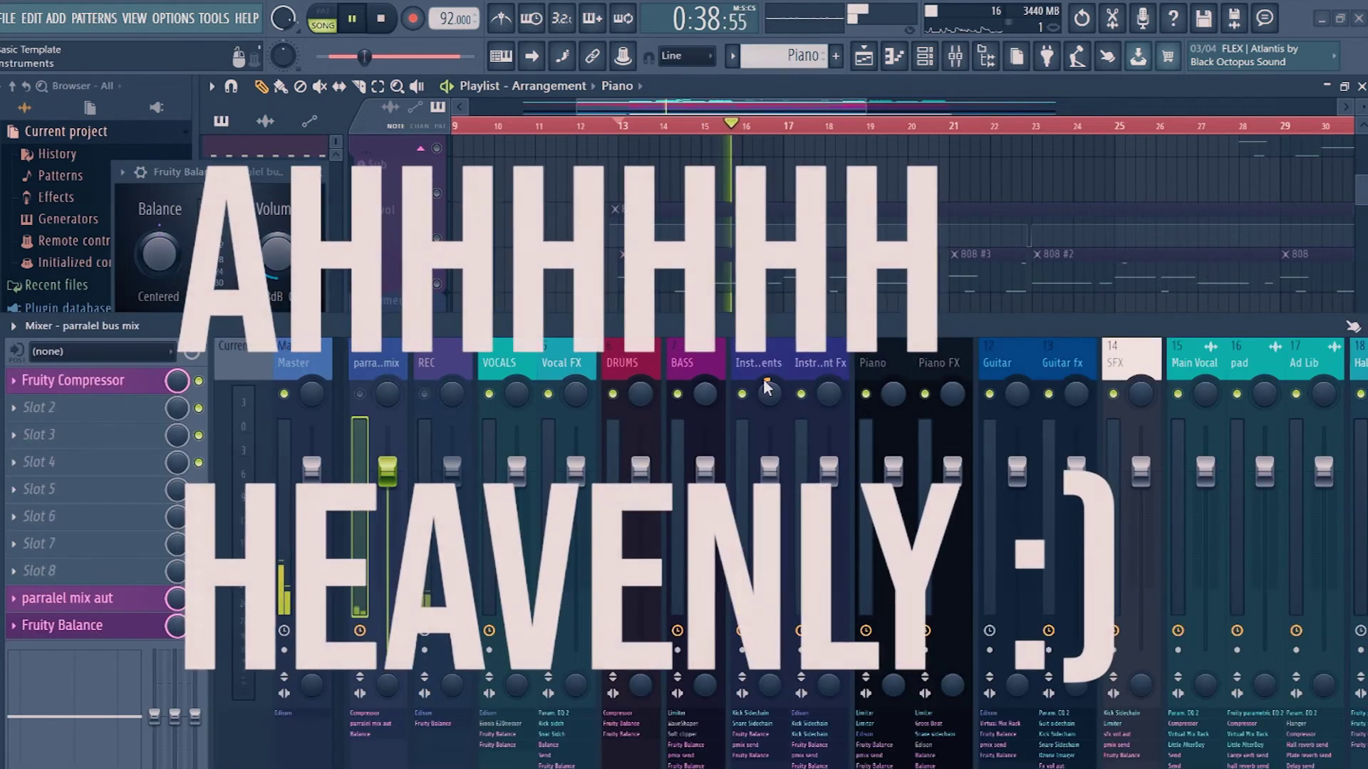
pyautogui.scroll(-5, 784, 357)
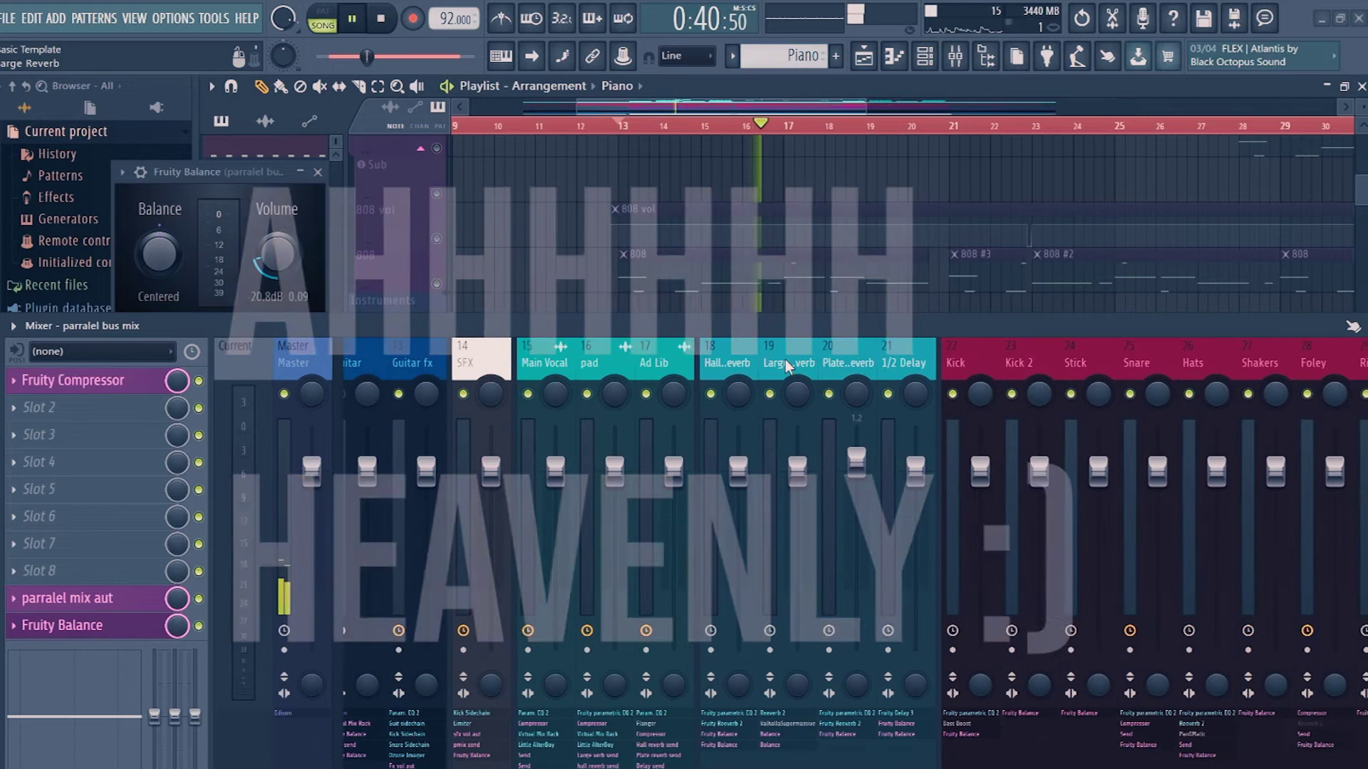
pyautogui.scroll(5, 784, 359)
pyautogui.click(650, 361)
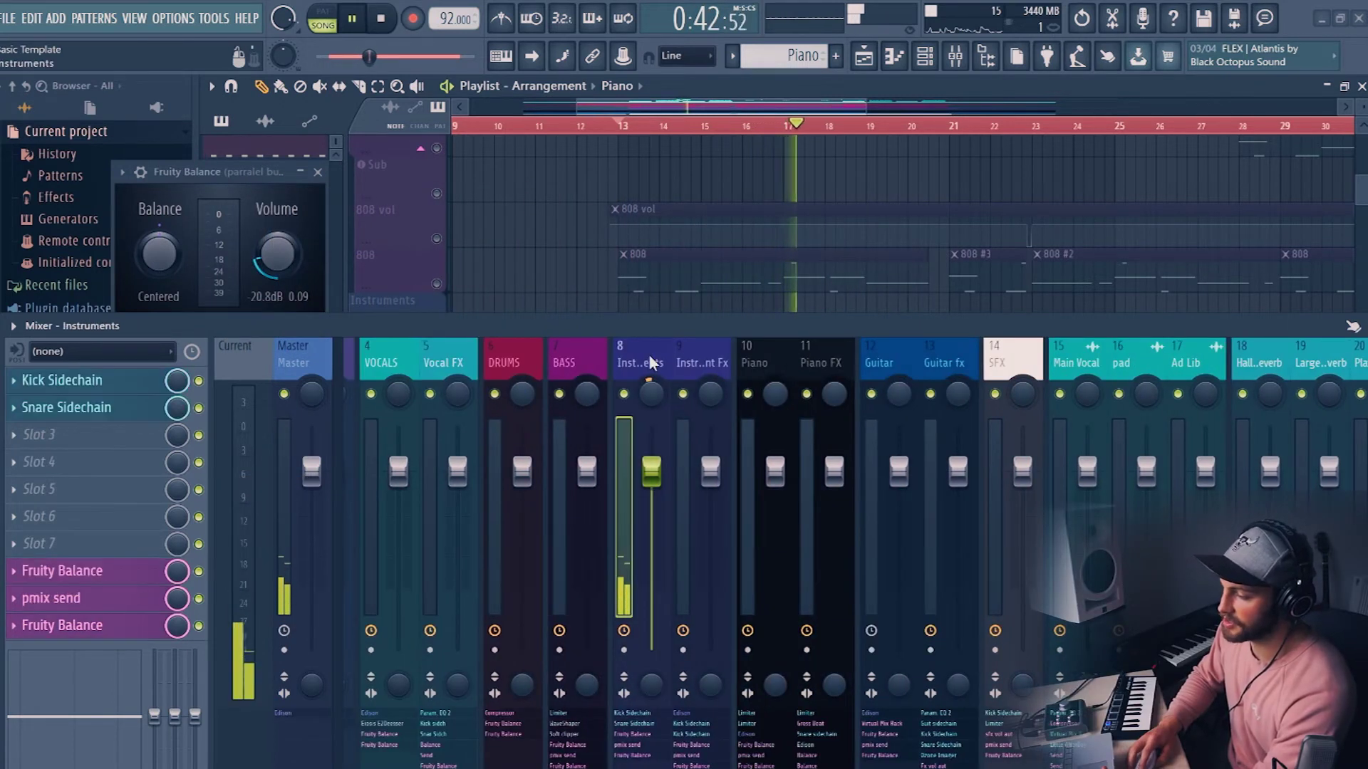
pyautogui.press('space')
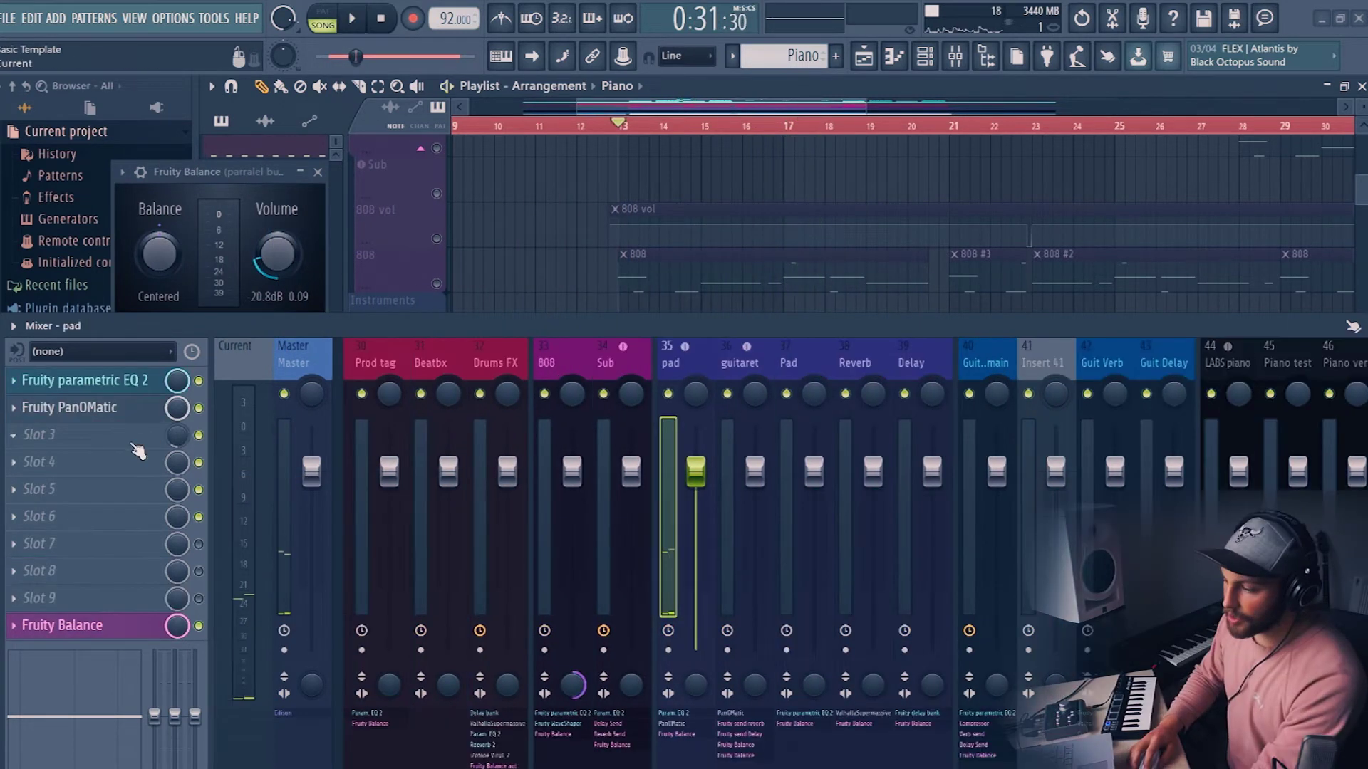
pyautogui.click(135, 407)
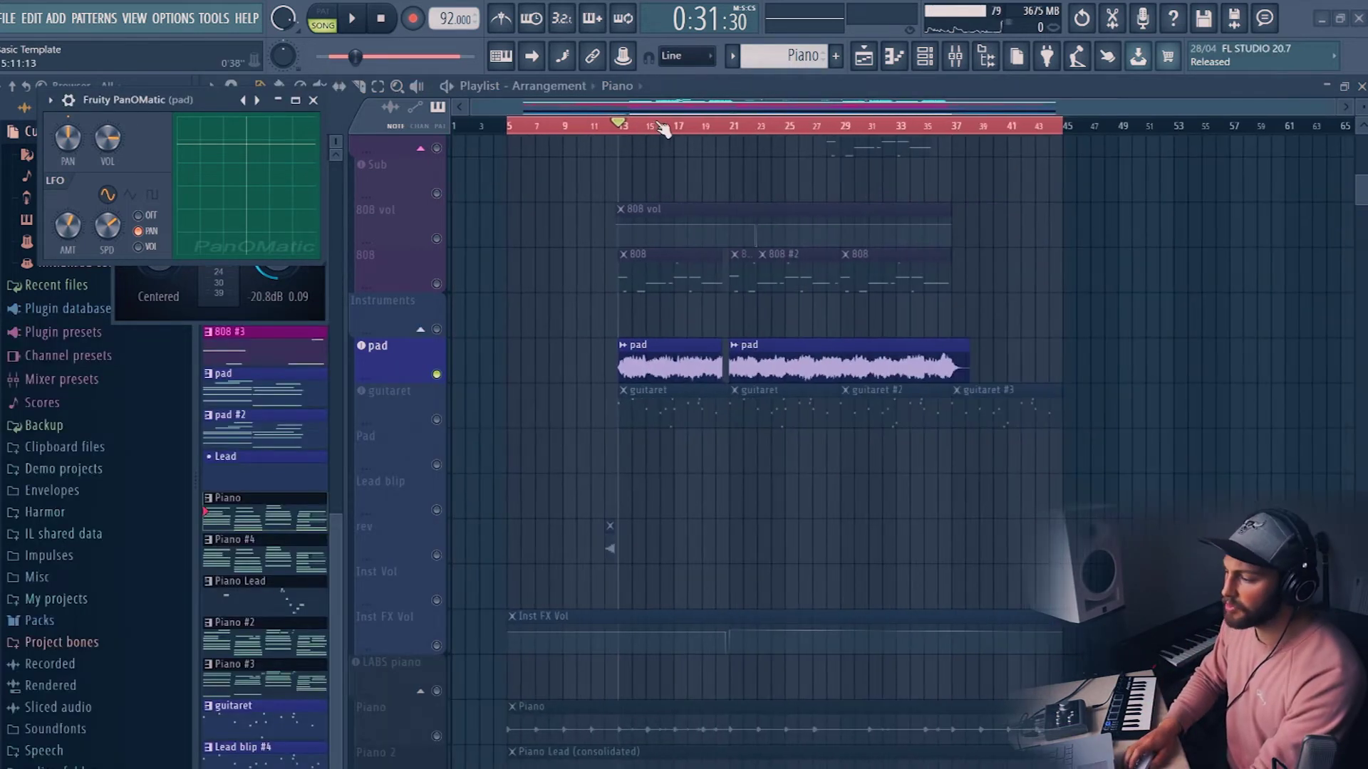
# - Turn on the guitaret playlist track and mute the pad track
pyautogui.scroll(-3, 646, 256)
pyautogui.click(437, 377)
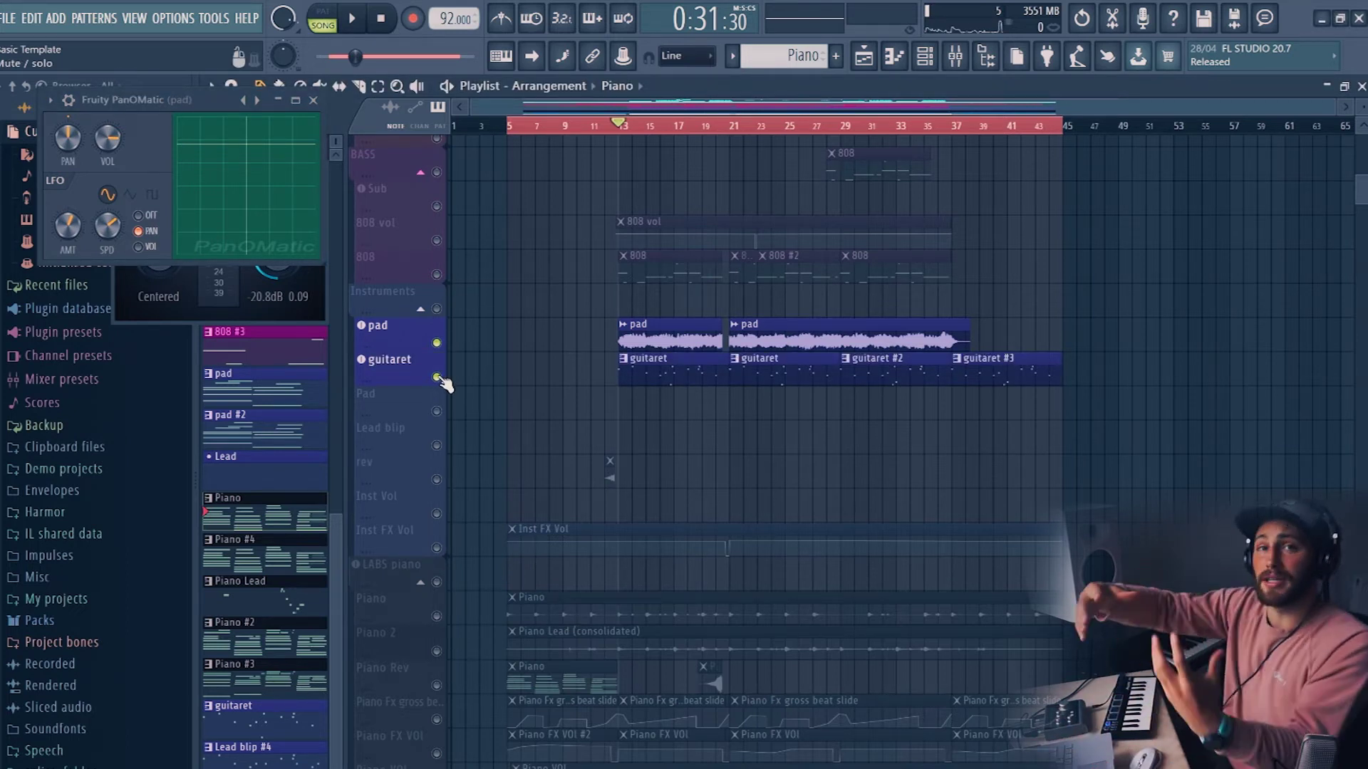
pyautogui.scroll(5, 413, 396)
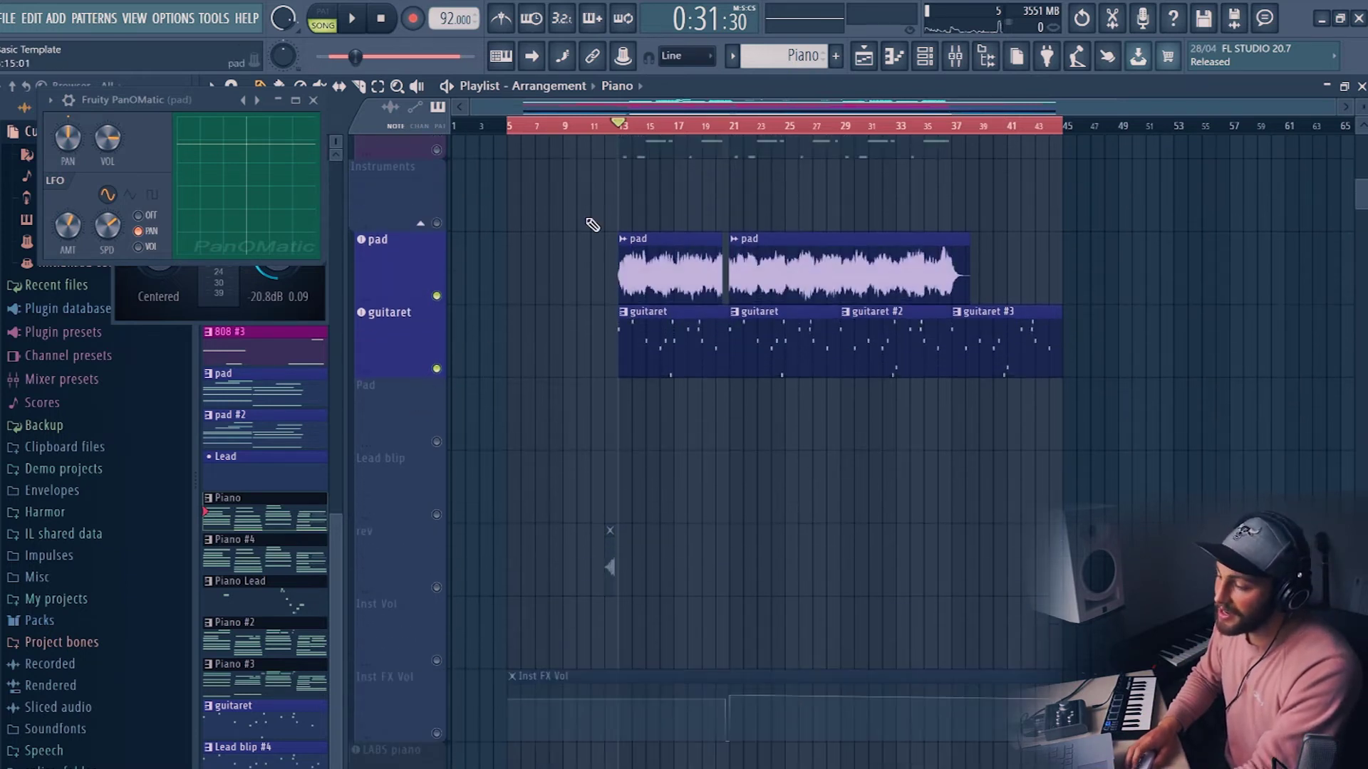
pyautogui.scroll(5, 649, 137)
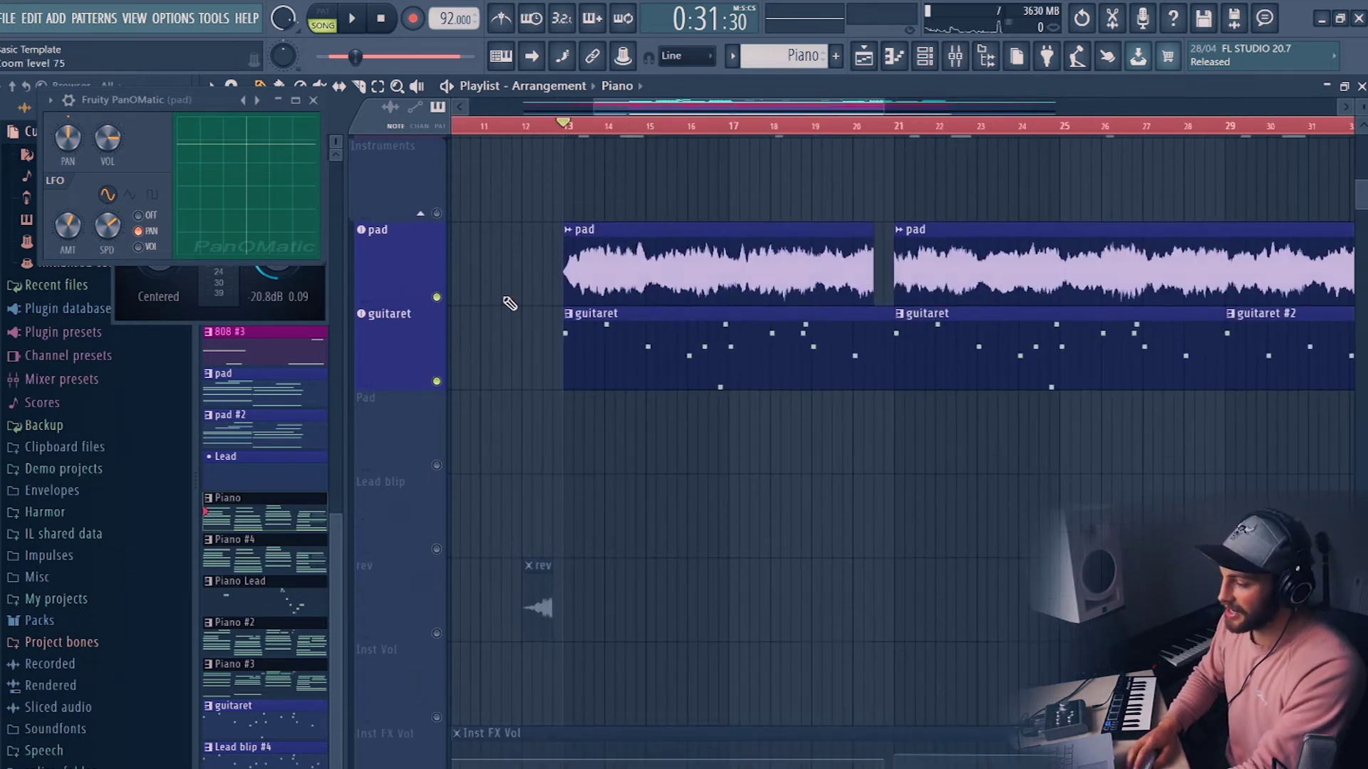
pyautogui.click(437, 297)
# - Play the guitaret from bar 13 and check the effects on the Instrument Fx mixer track
pyautogui.press('space')
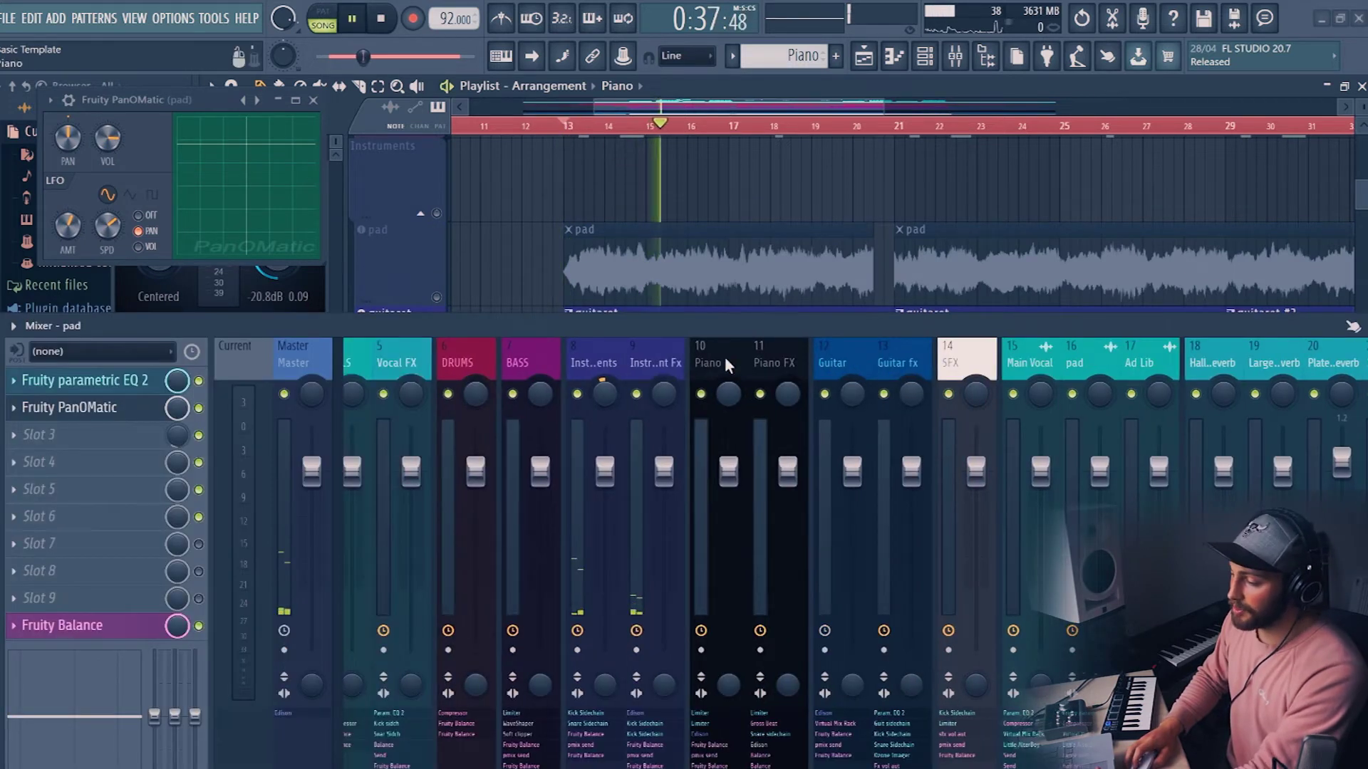
pyautogui.click(650, 352)
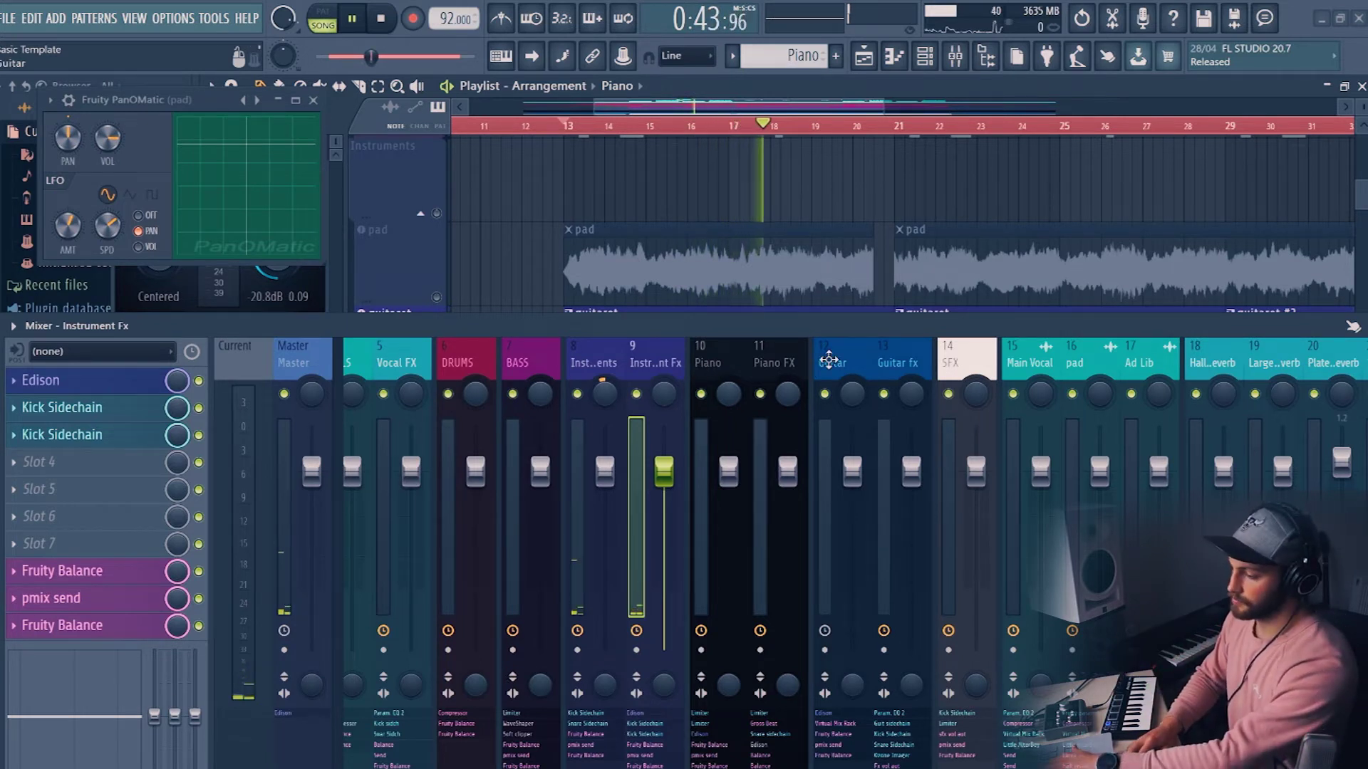
pyautogui.press('F9')
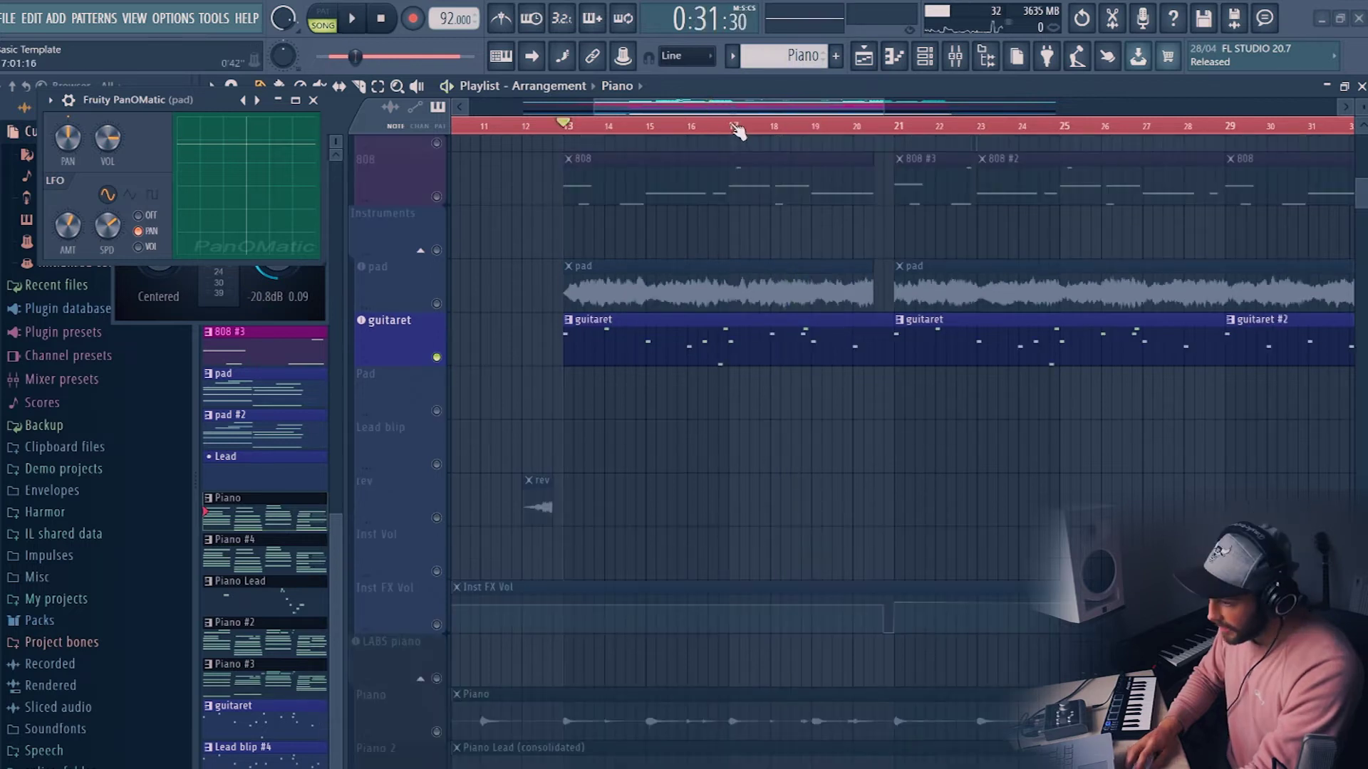
# - Place the playhead at bar 17, turn on the Piano track and audition it together with the guitaret
pyautogui.click(732, 127)
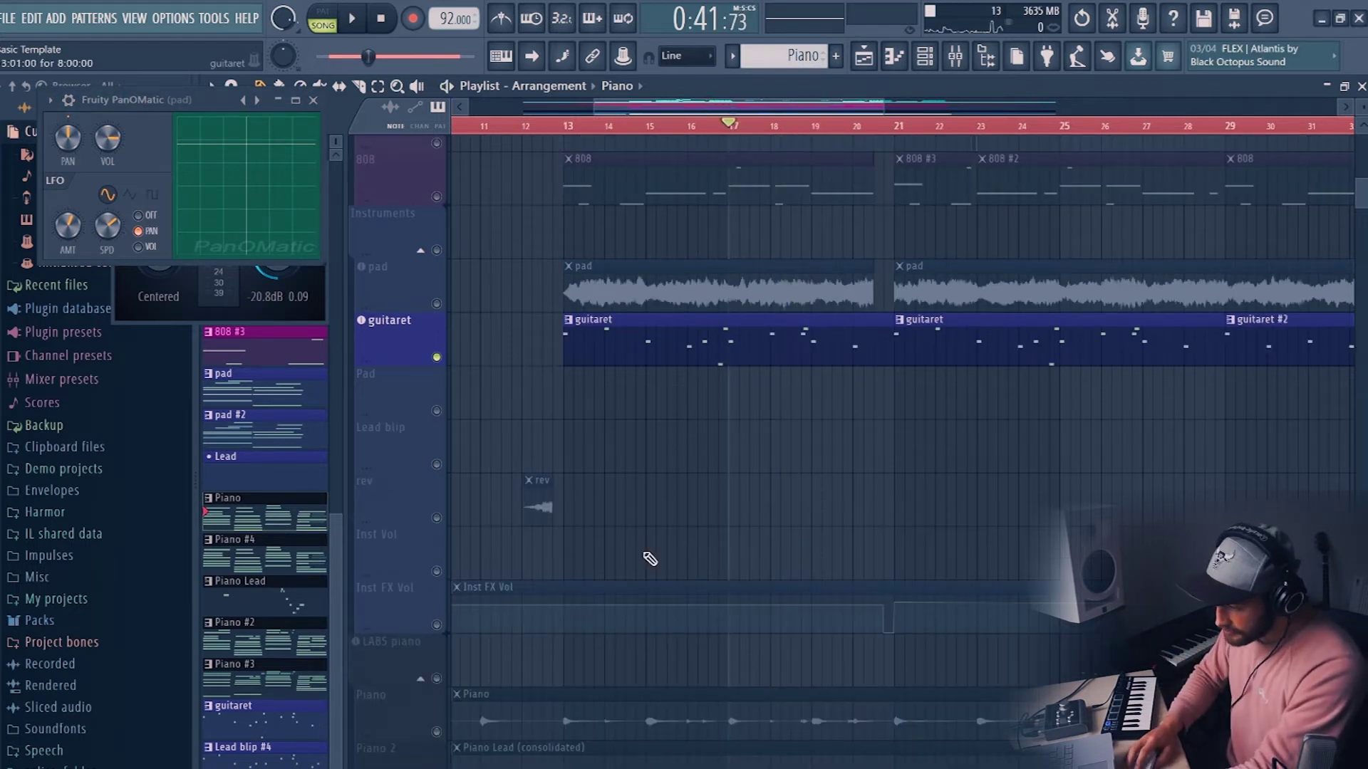
pyautogui.click(437, 731)
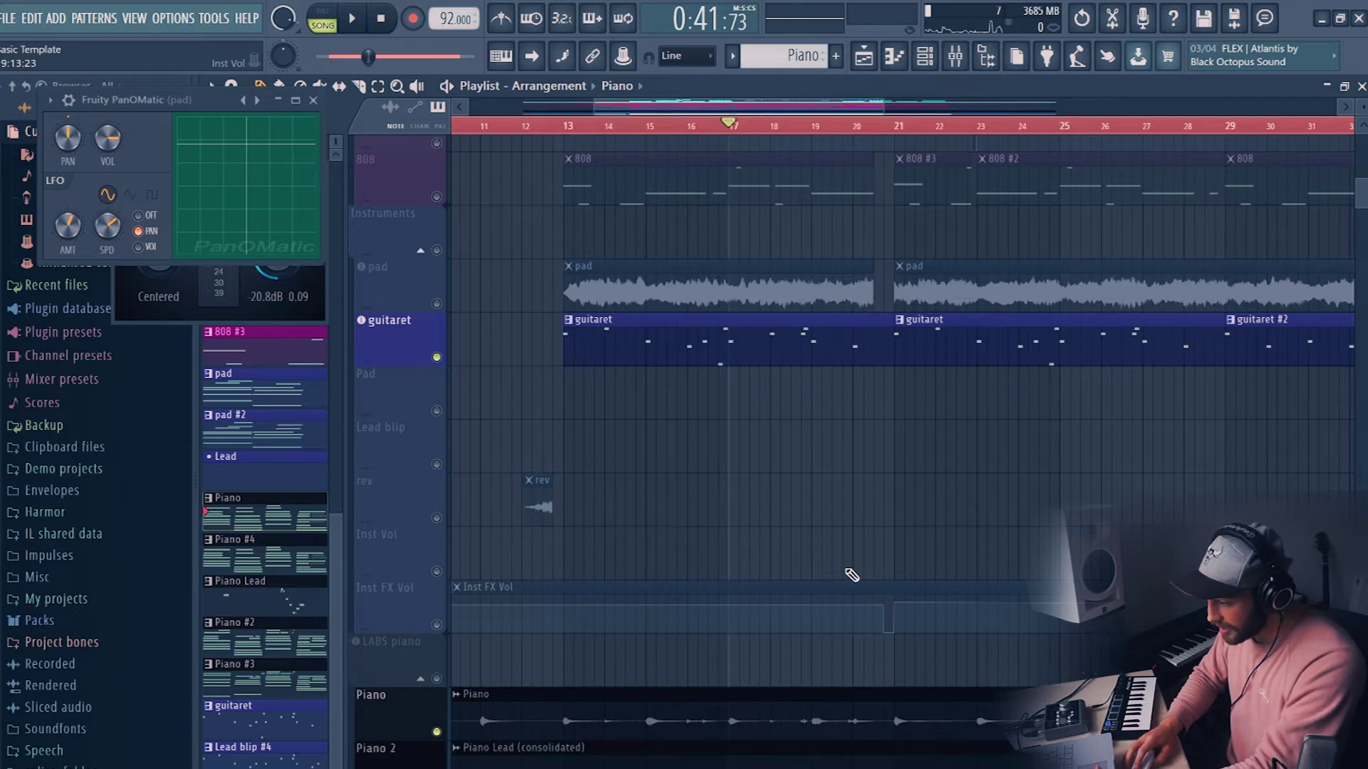
pyautogui.press('space')
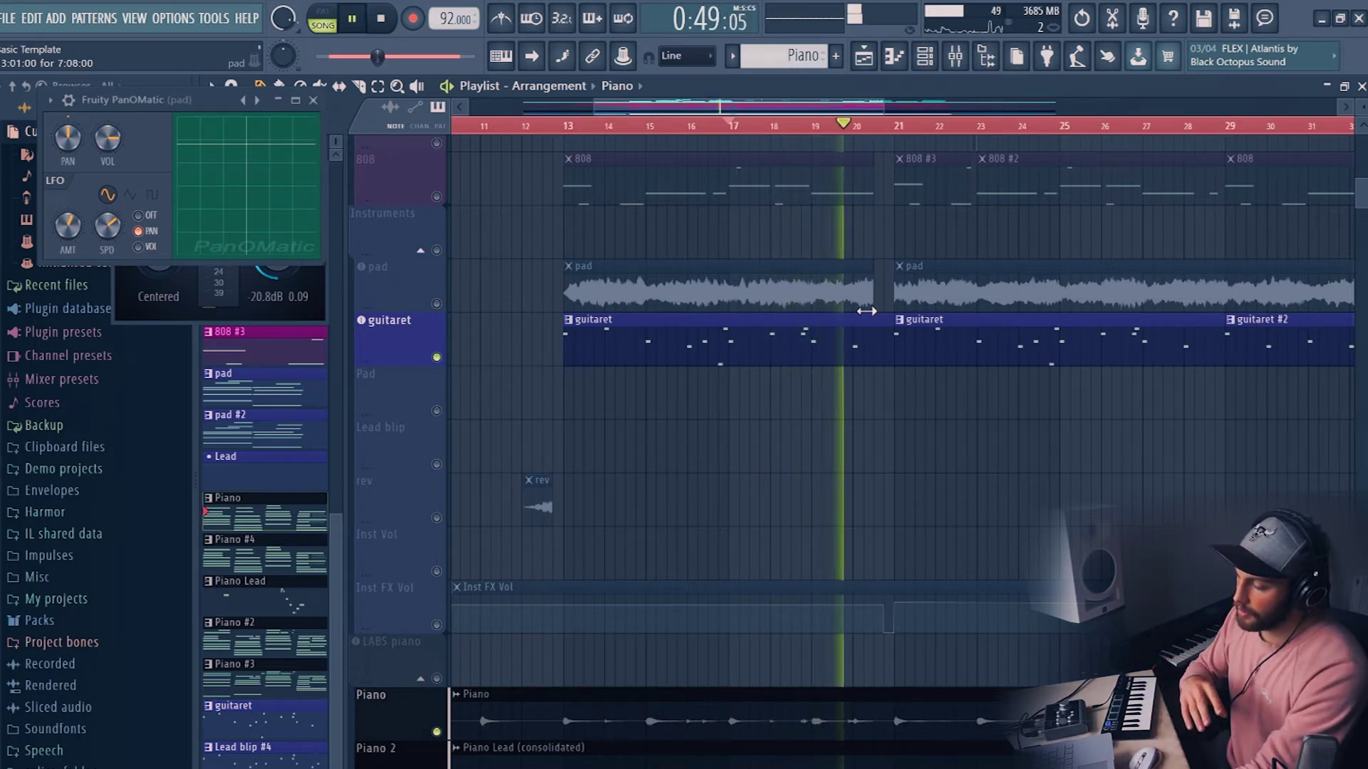
pyautogui.press('space')
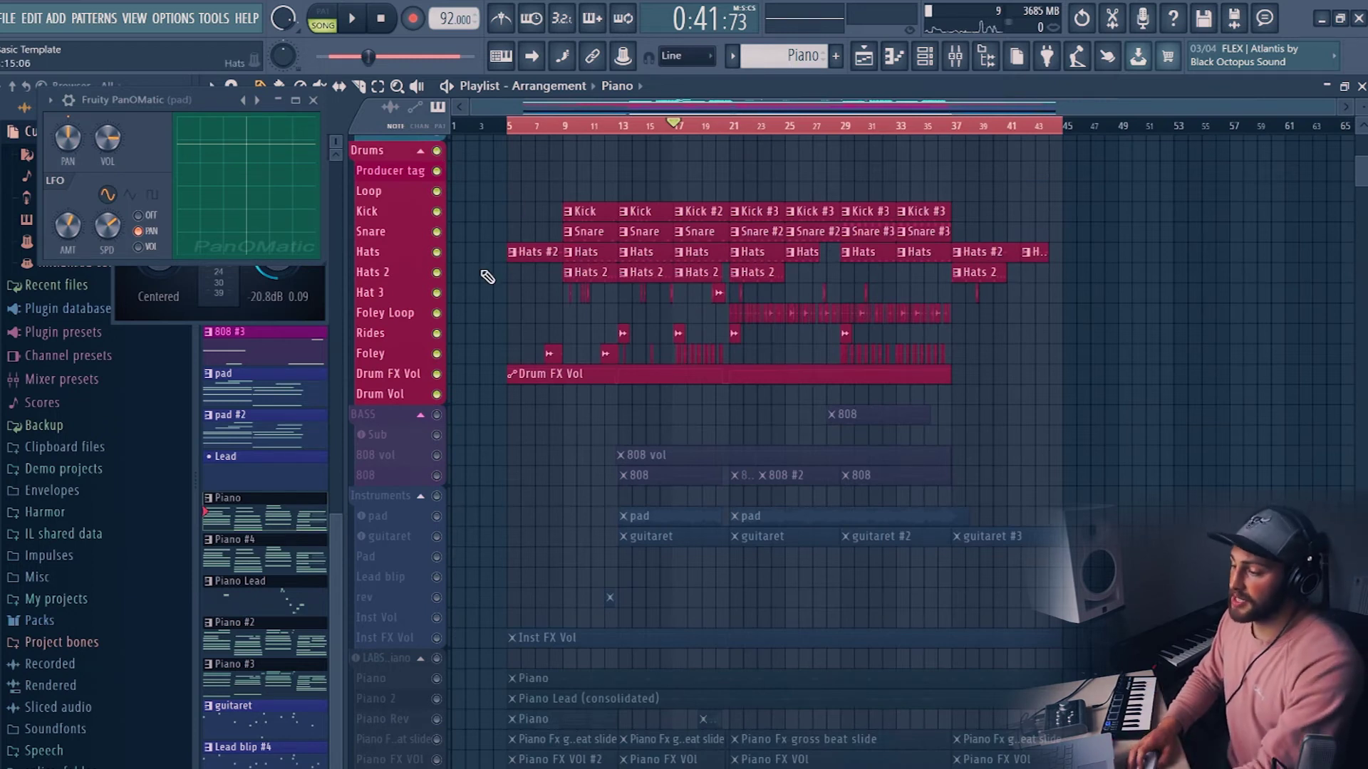
# - Solo the Foley Loop track of the Drums group and place the playhead at bar 21
pyautogui.scroll(5, 462, 312)
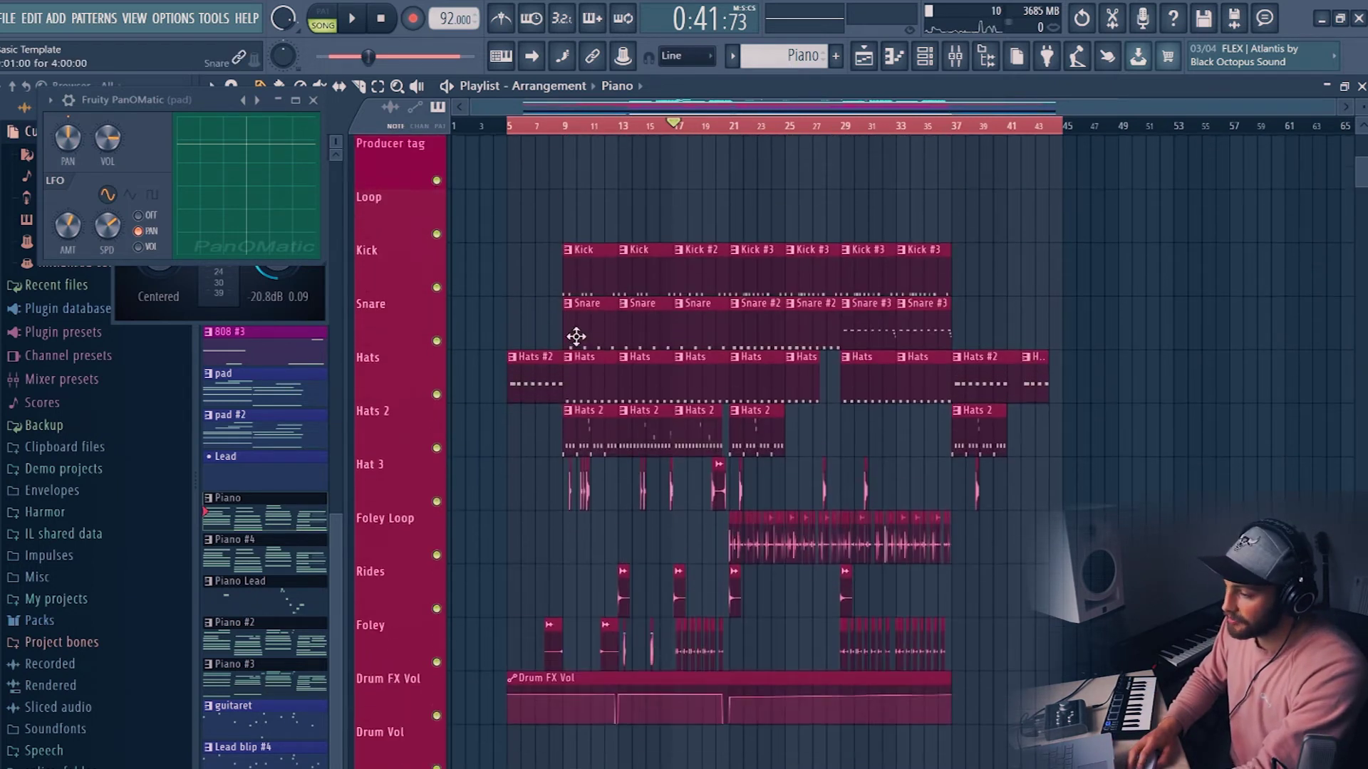
pyautogui.scroll(1, 576, 336)
pyautogui.scroll(3, 685, 132)
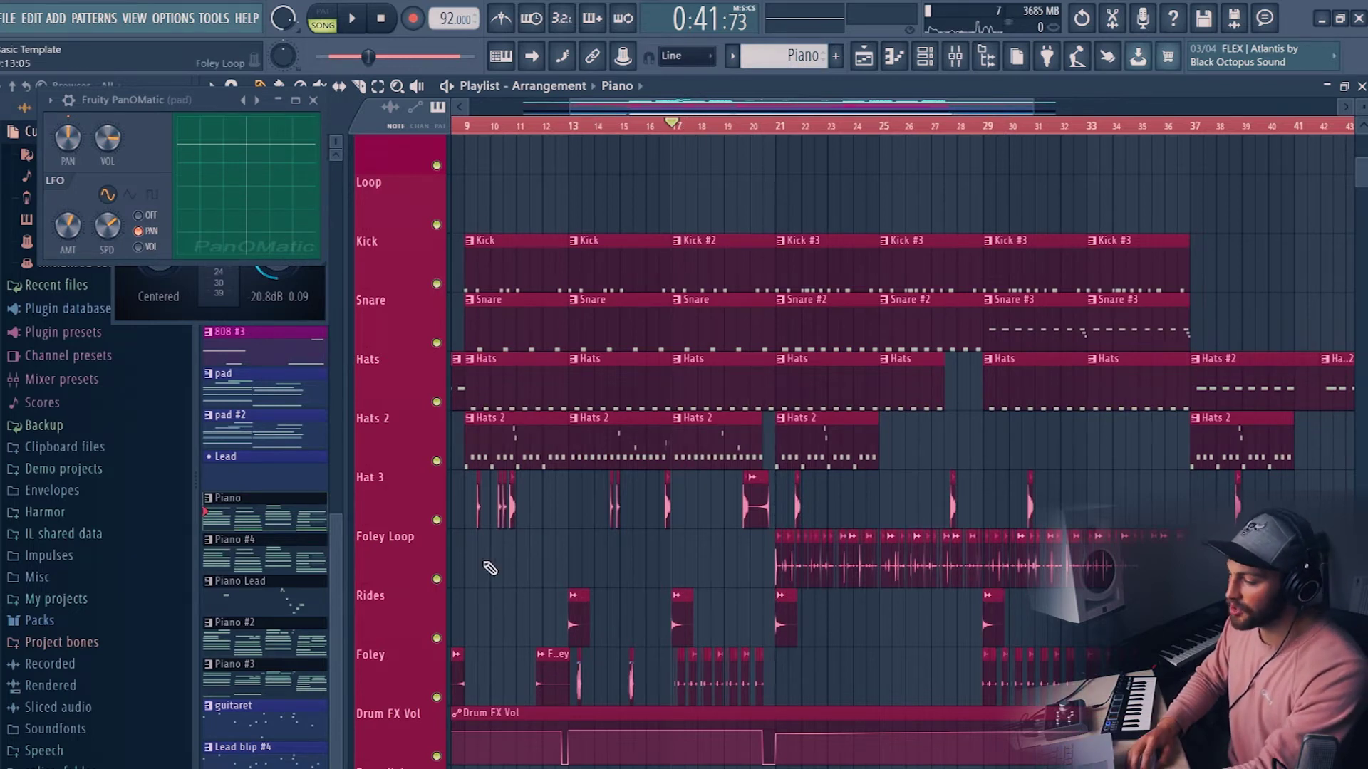
pyautogui.scroll(-1, 477, 566)
pyautogui.keyDown('ctrl'); pyautogui.click(436, 520); pyautogui.keyUp('ctrl')
pyautogui.click(777, 126)
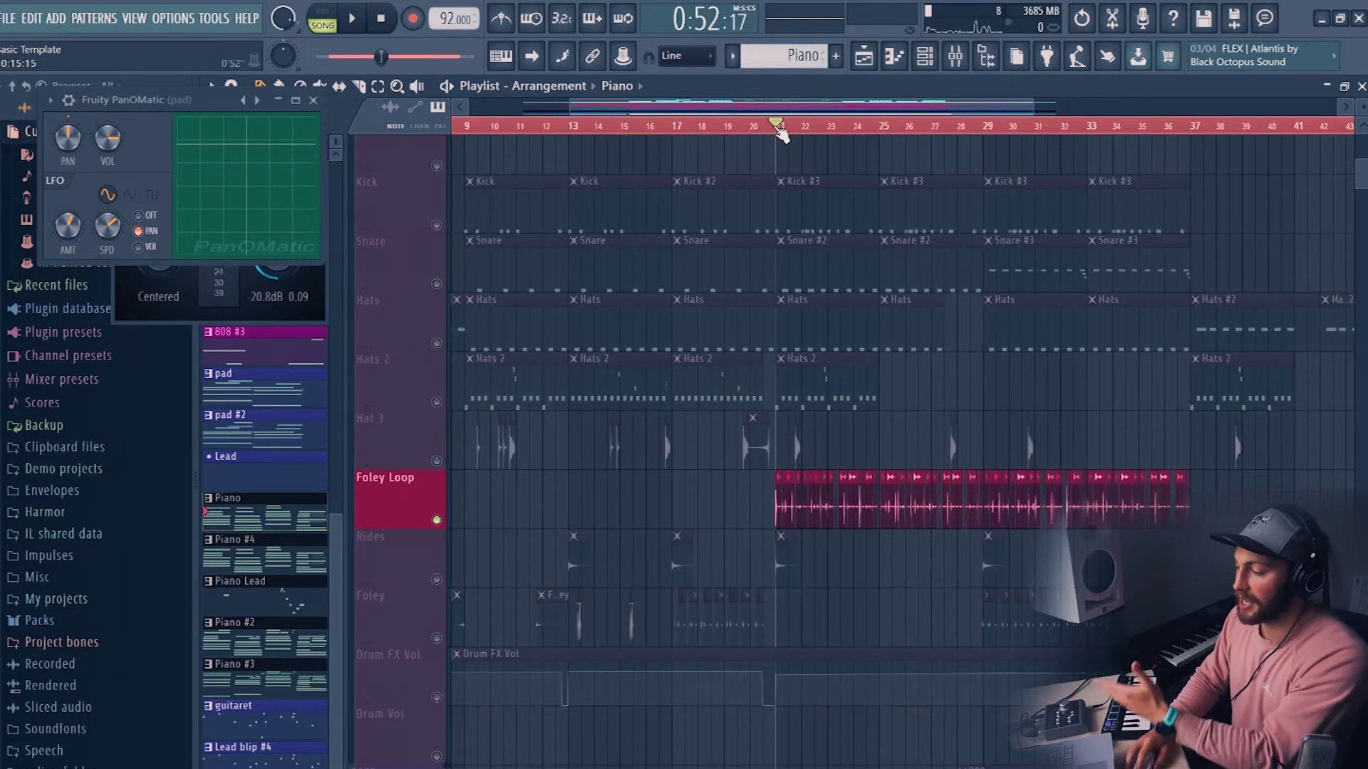
pyautogui.scroll(3, 812, 134)
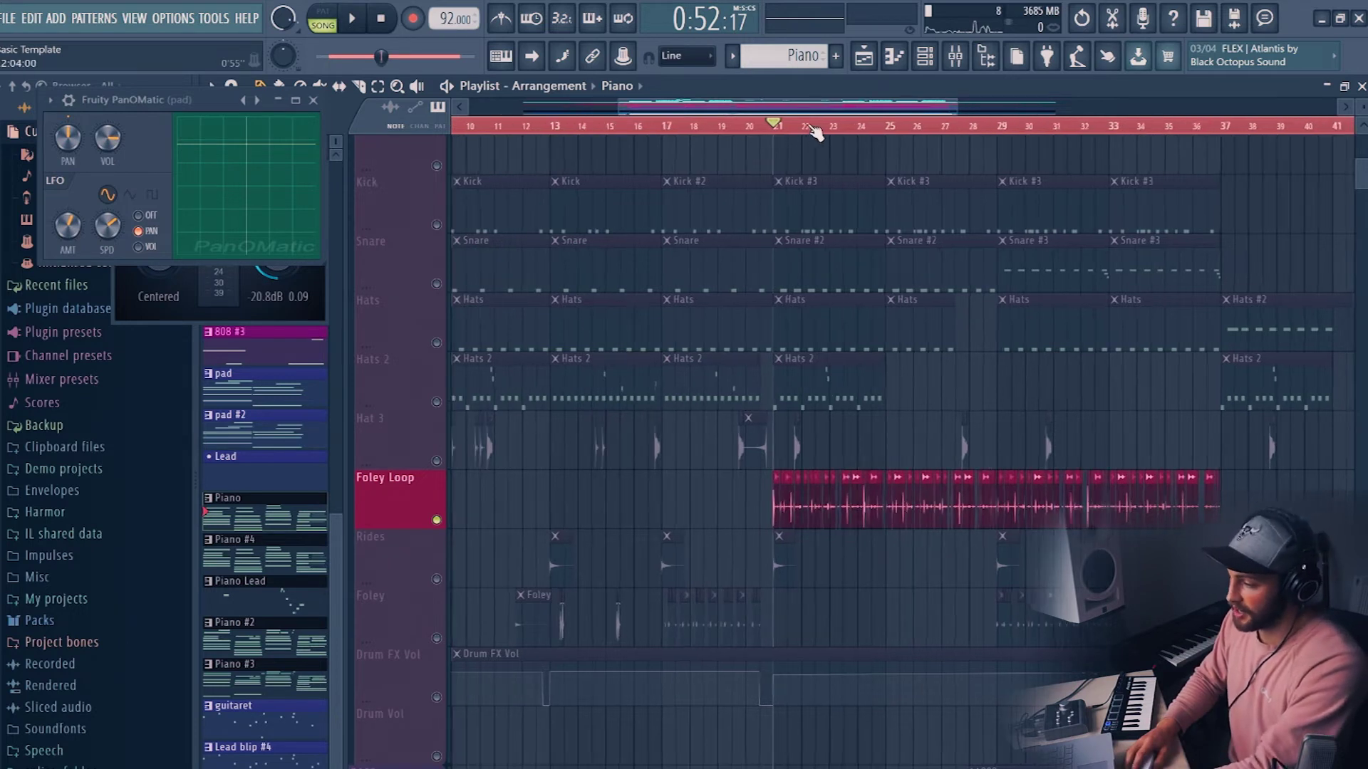
# - Close the pad's PanOMatic and review the sample settings of the Foley Loop clip
pyautogui.click(312, 101)
pyautogui.doubleClick(701, 500)
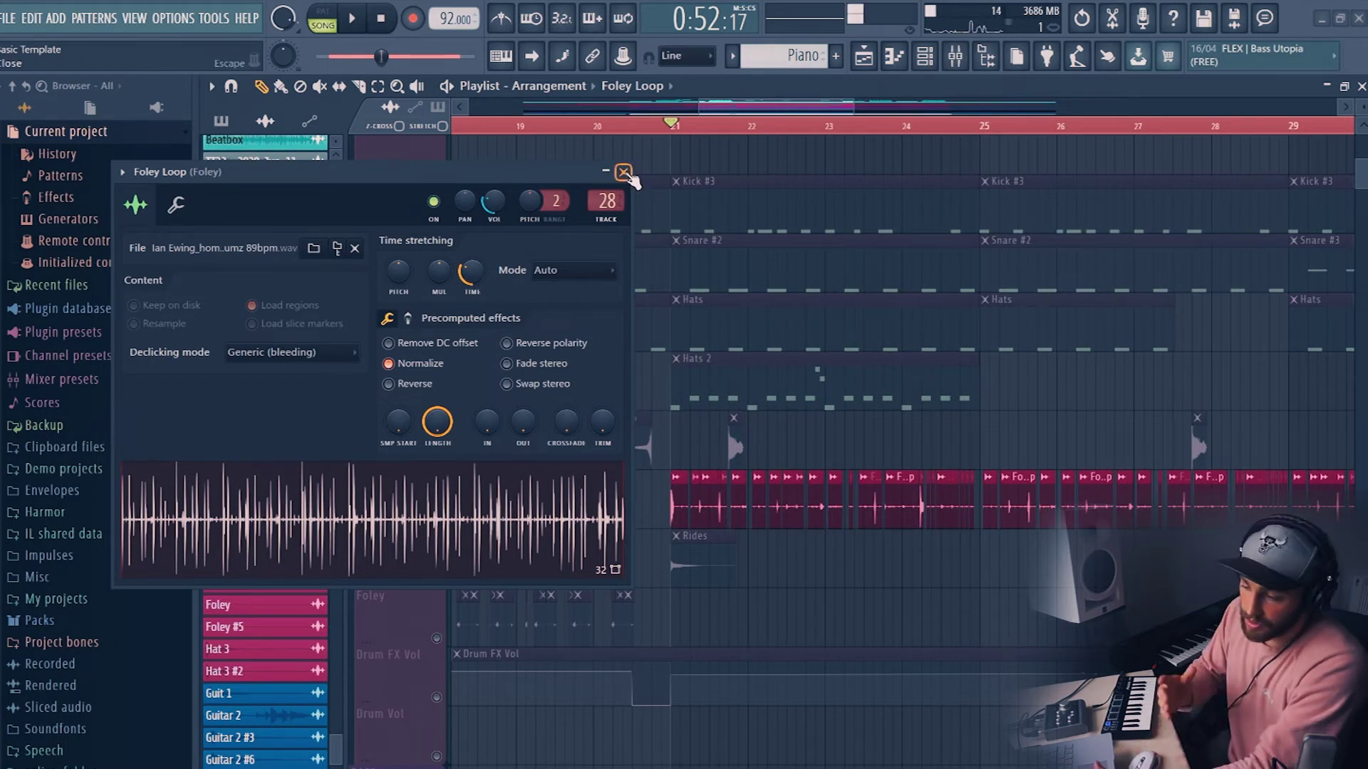
pyautogui.click(624, 172)
pyautogui.scroll(-3, 707, 129)
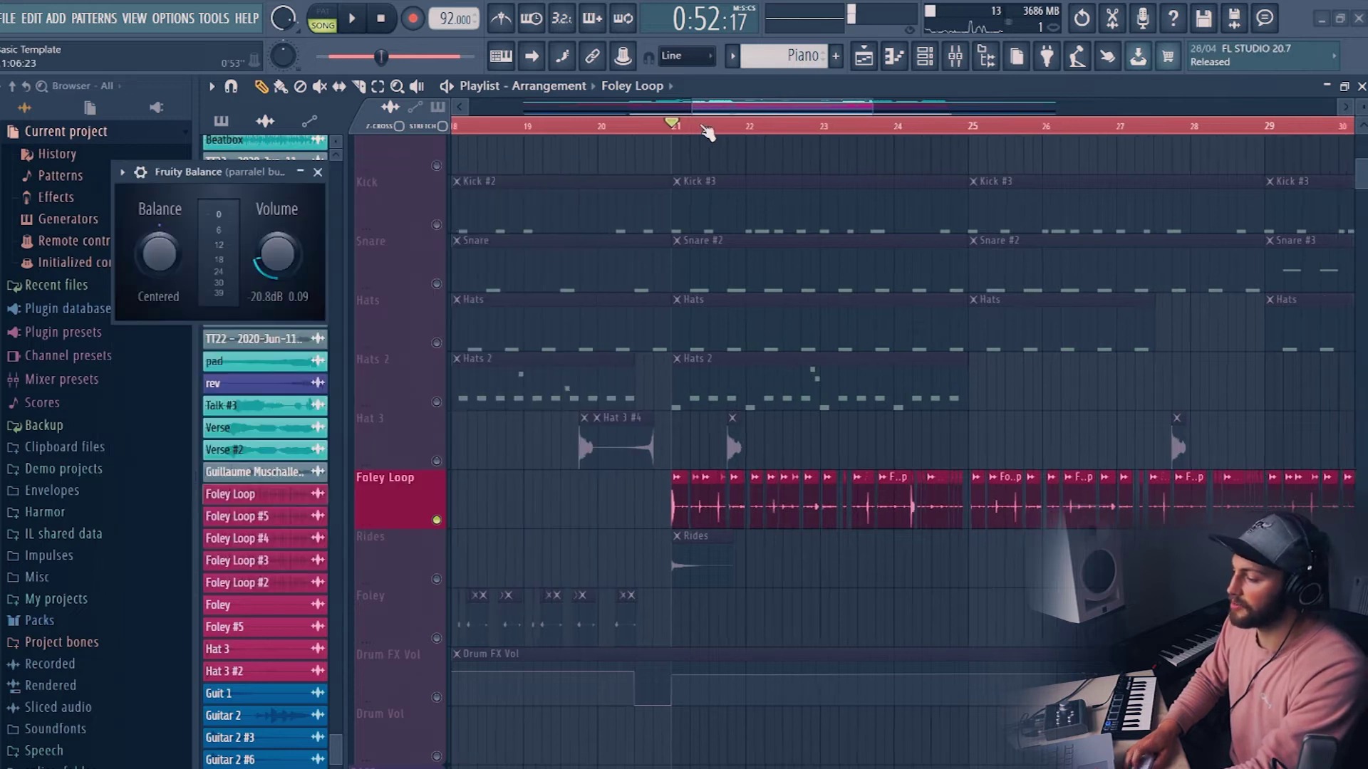
# - Audition the Foley Loop from bar 21 and mute its track
pyautogui.press('space')
pyautogui.press('space')
pyautogui.click(437, 520)
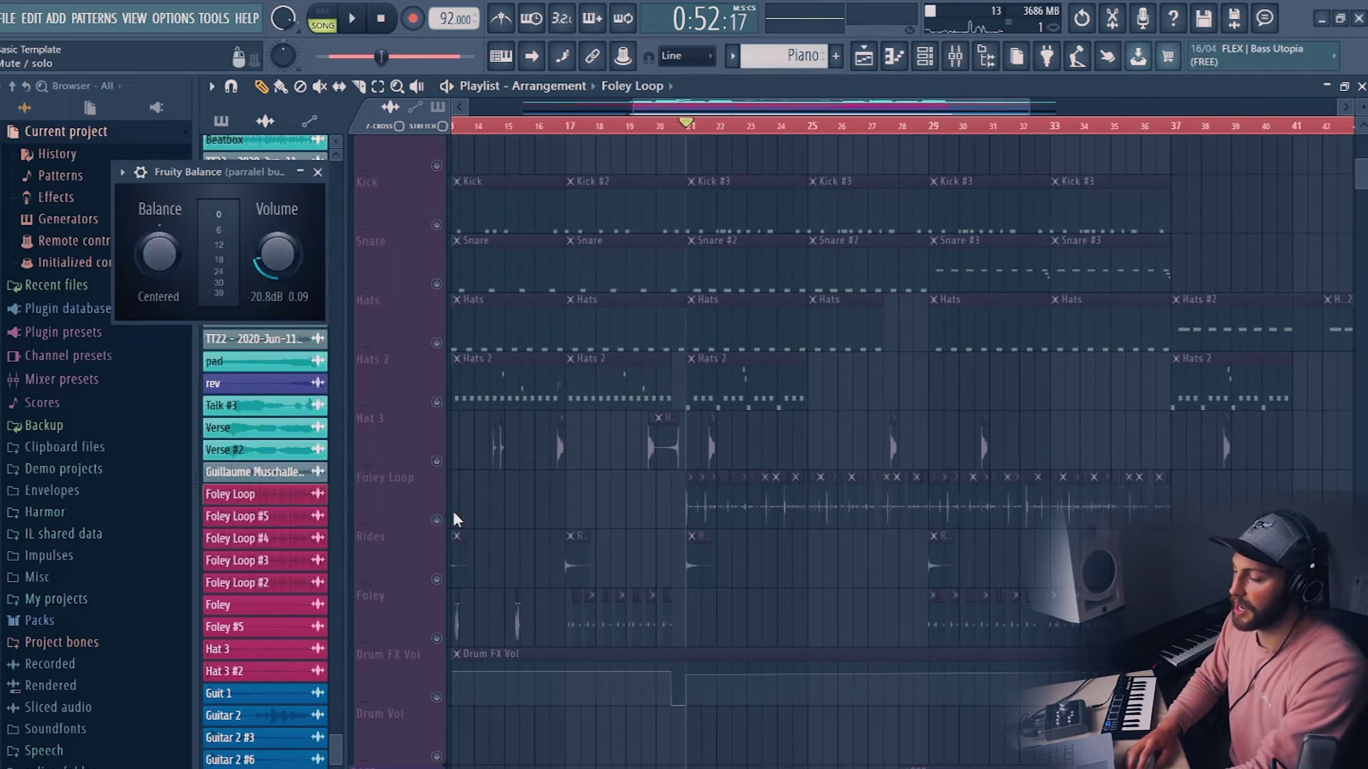
# - Turn on every playlist track of the Drums group and play them from bar 9
pyautogui.scroll(-3, 661, 148)
pyautogui.scroll(-3, 664, 135)
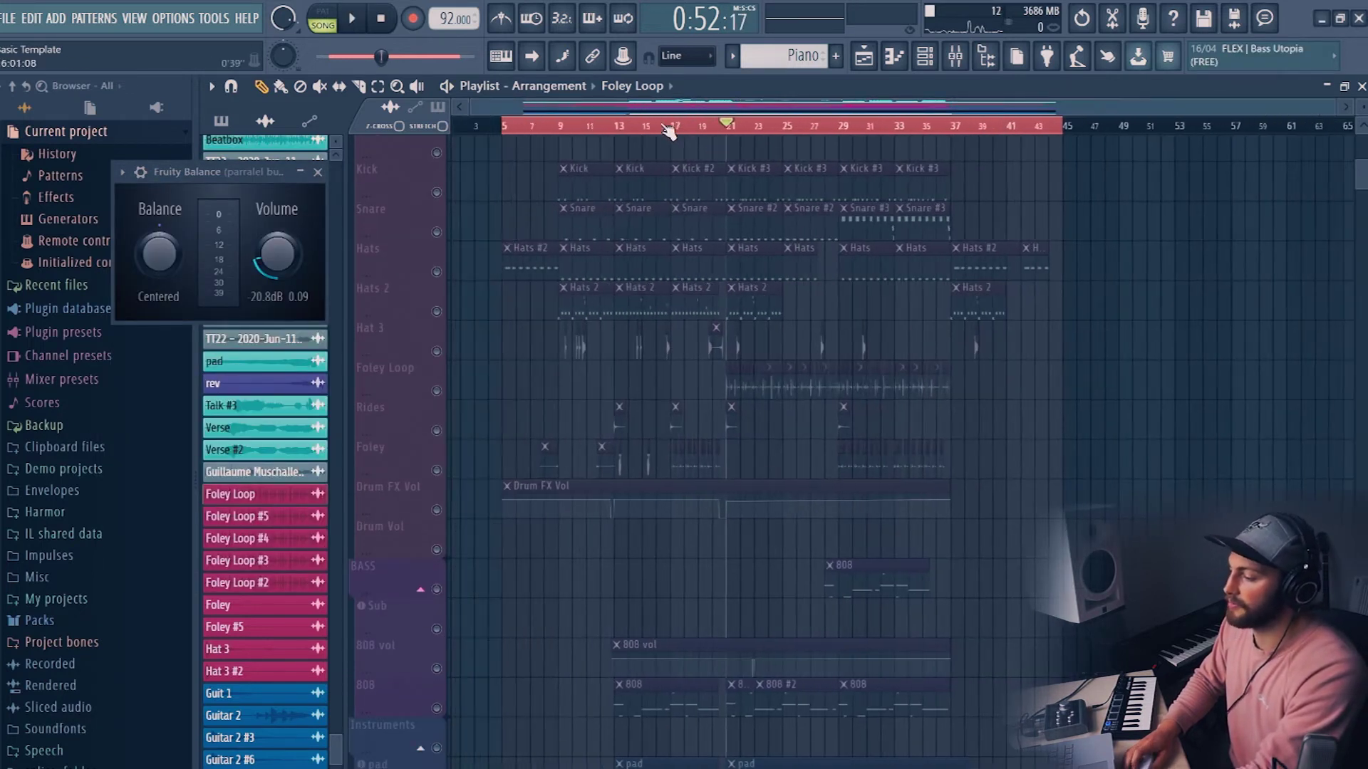
pyautogui.scroll(4, 549, 299)
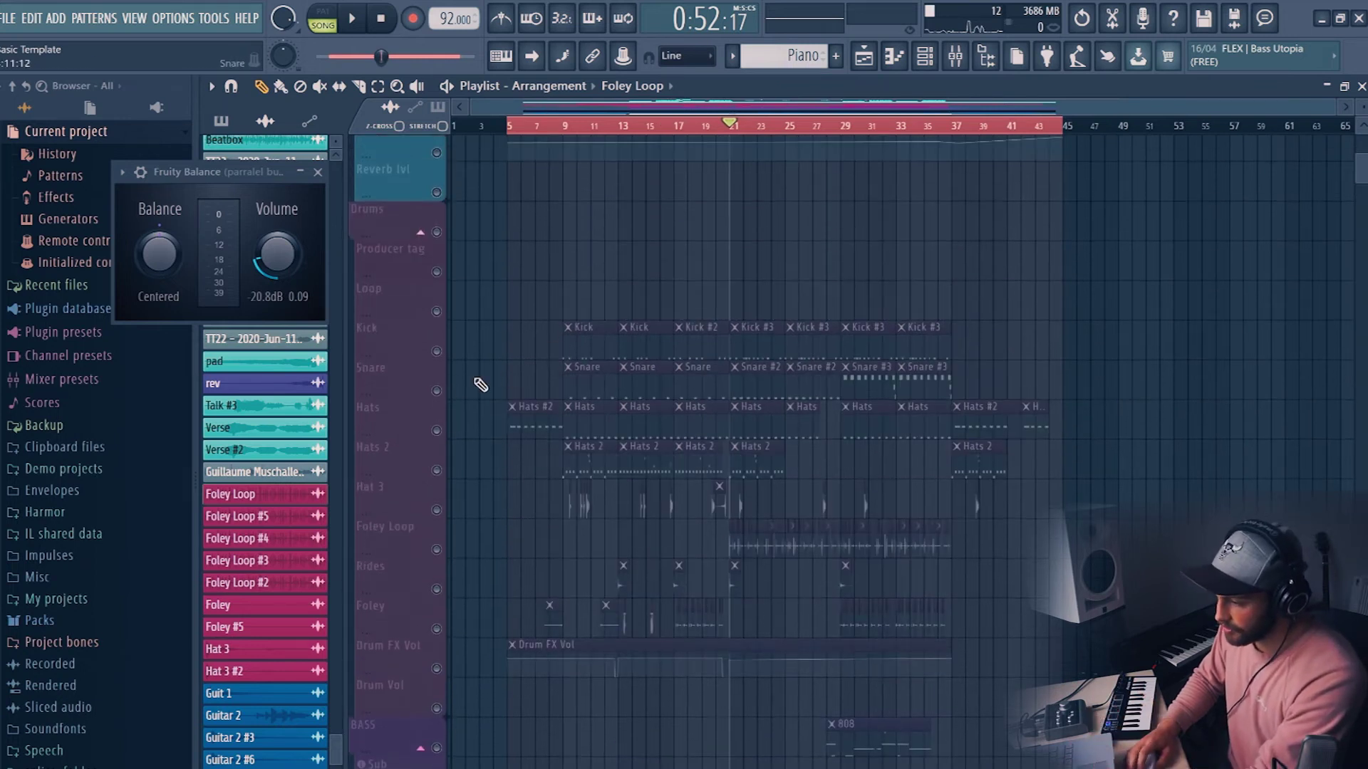
pyautogui.keyDown('shift'); pyautogui.click(436, 352); pyautogui.keyUp('shift')
pyautogui.click(567, 129)
pyautogui.press('space')
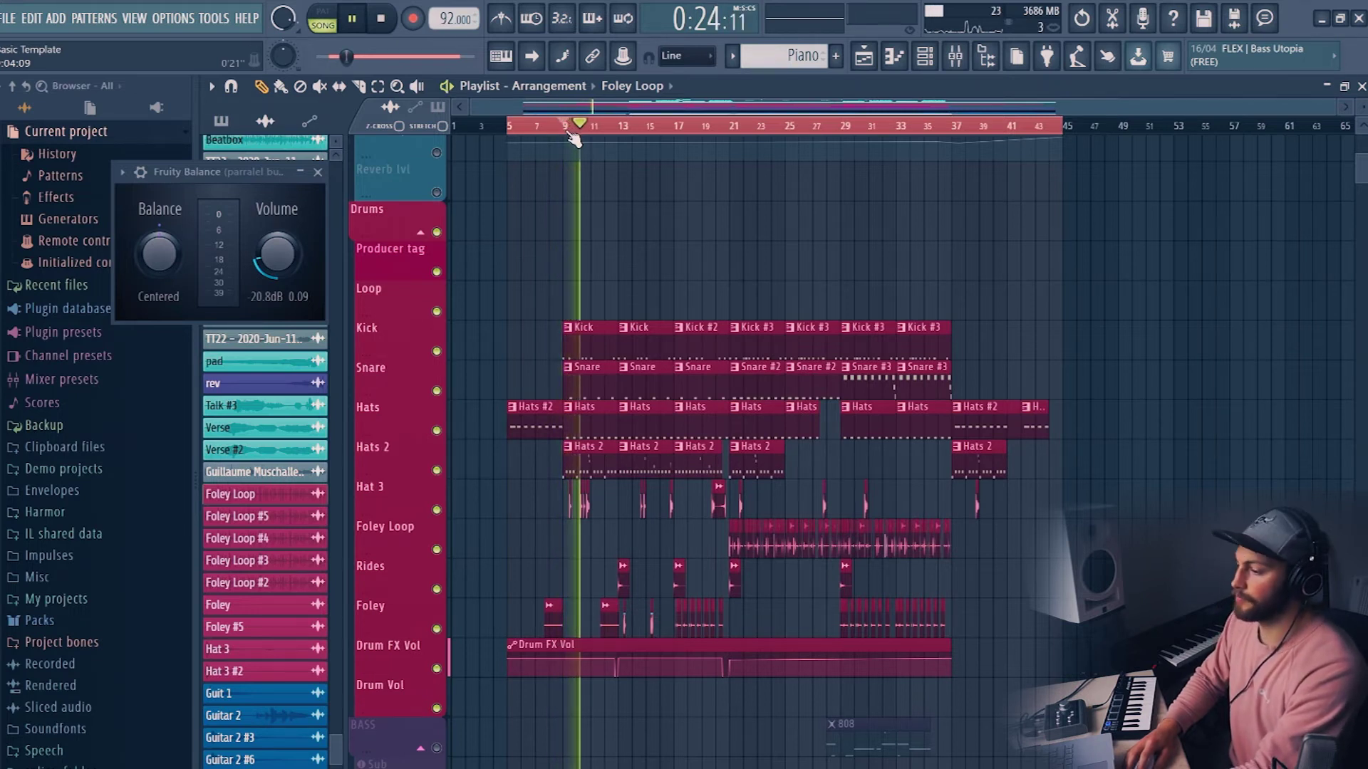
# - Listen to the drum arrangement through bar 12 in the playlist and stop playback
pyautogui.scroll(5, 574, 135)
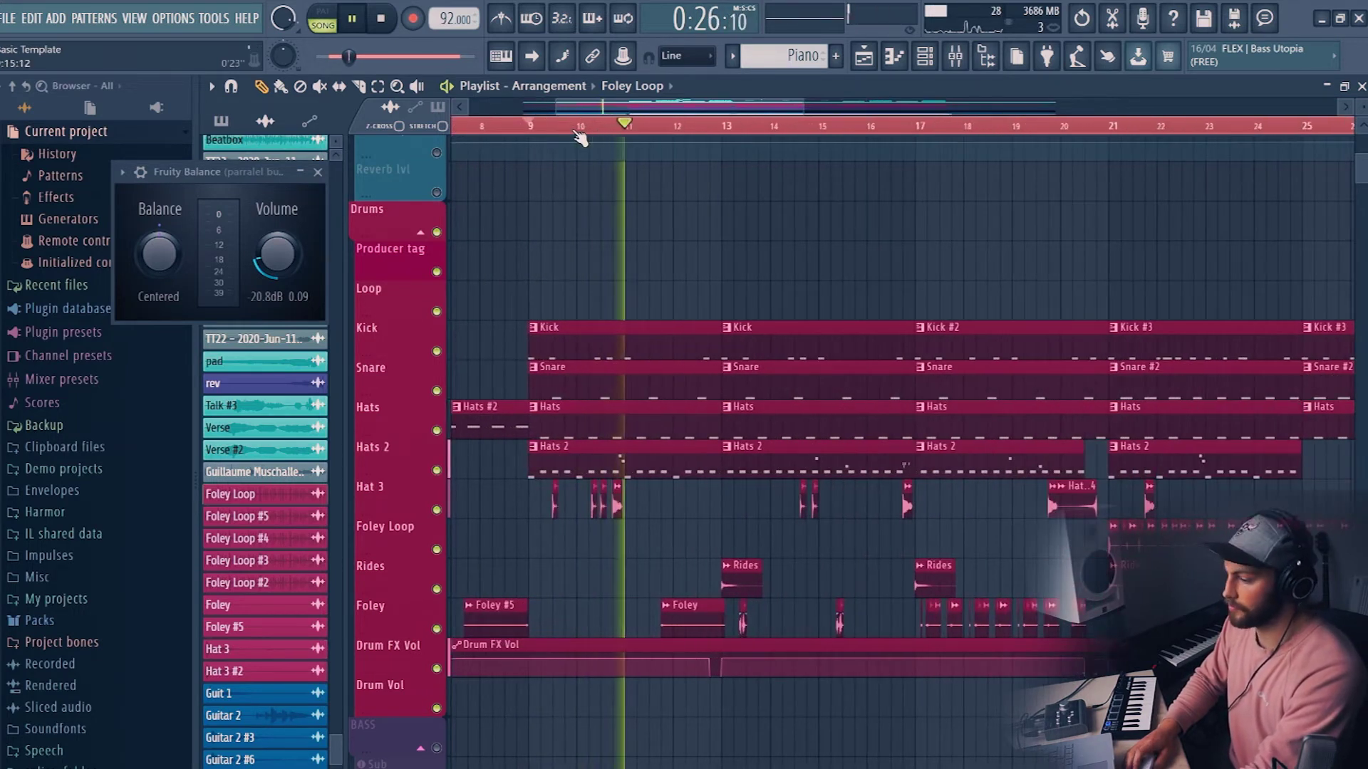
pyautogui.scroll(-5, 581, 149)
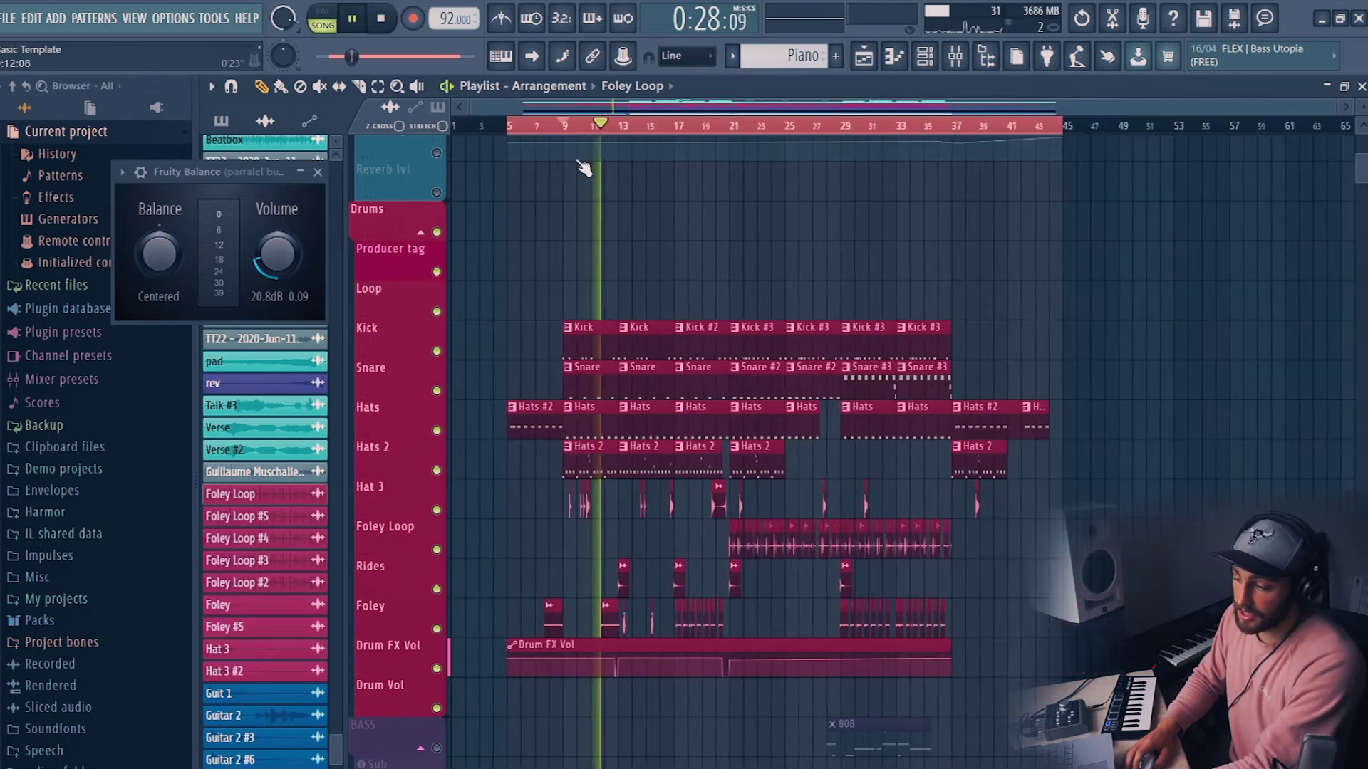
pyautogui.scroll(-3, 570, 278)
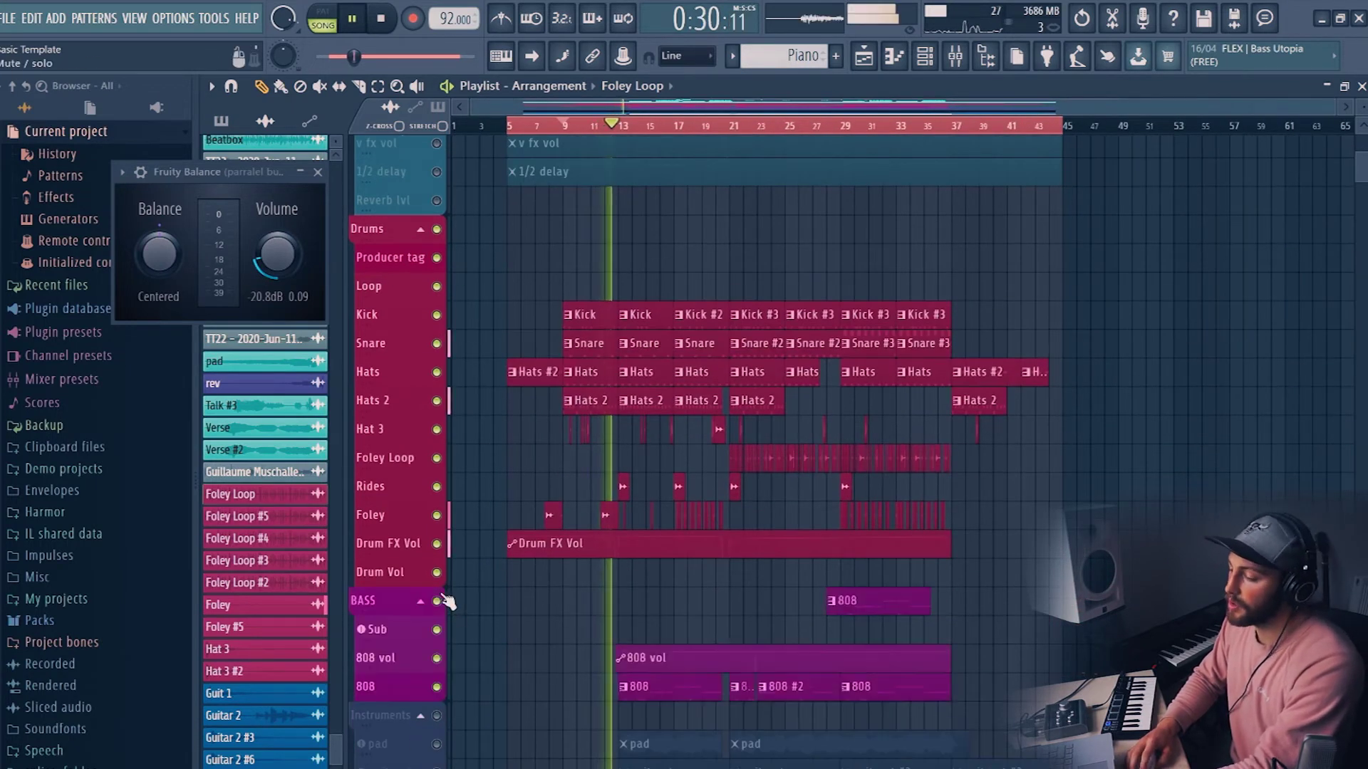
pyautogui.press('space')
# - Audition the drum section starting at bar 21, where the Foley Loop enters, and stop playback
pyautogui.scroll(6, 739, 134)
pyautogui.scroll(3, 745, 228)
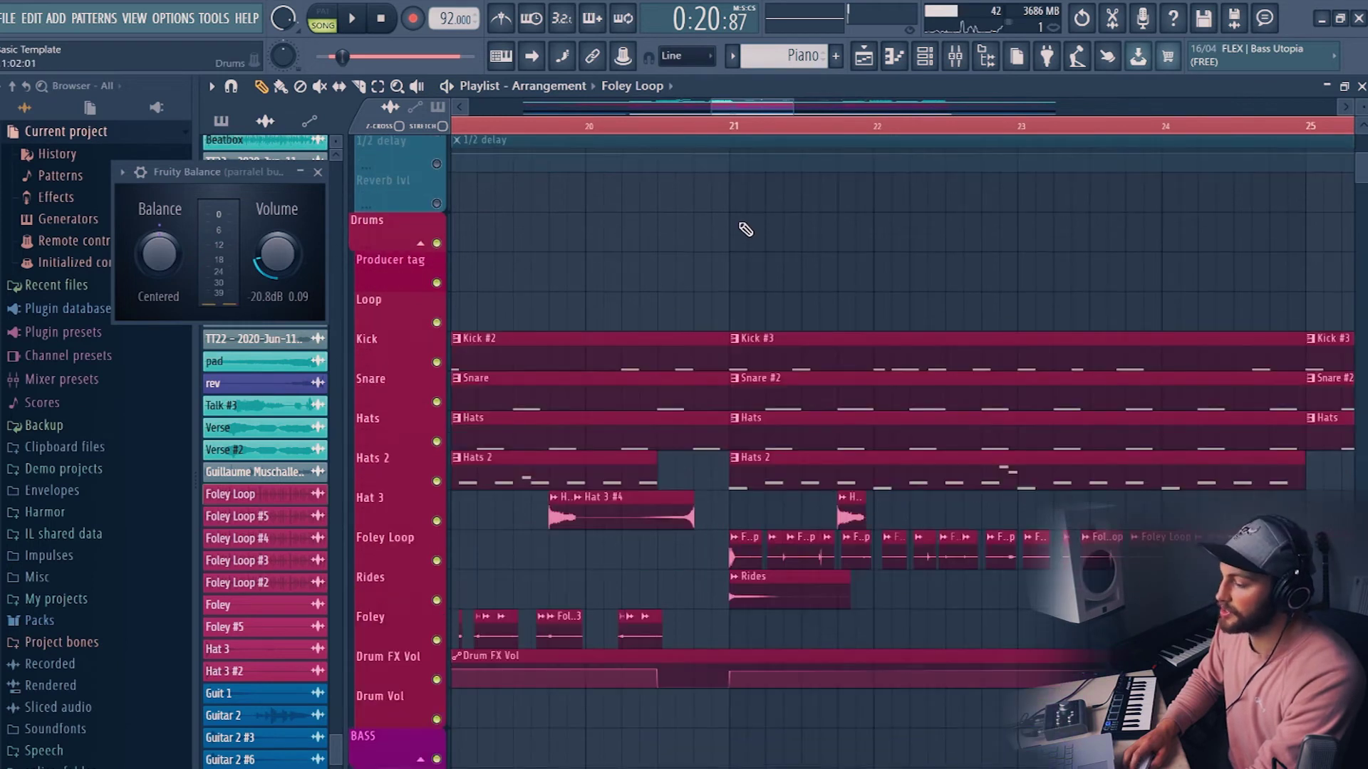
pyautogui.scroll(1, 745, 229)
pyautogui.scroll(-4, 739, 132)
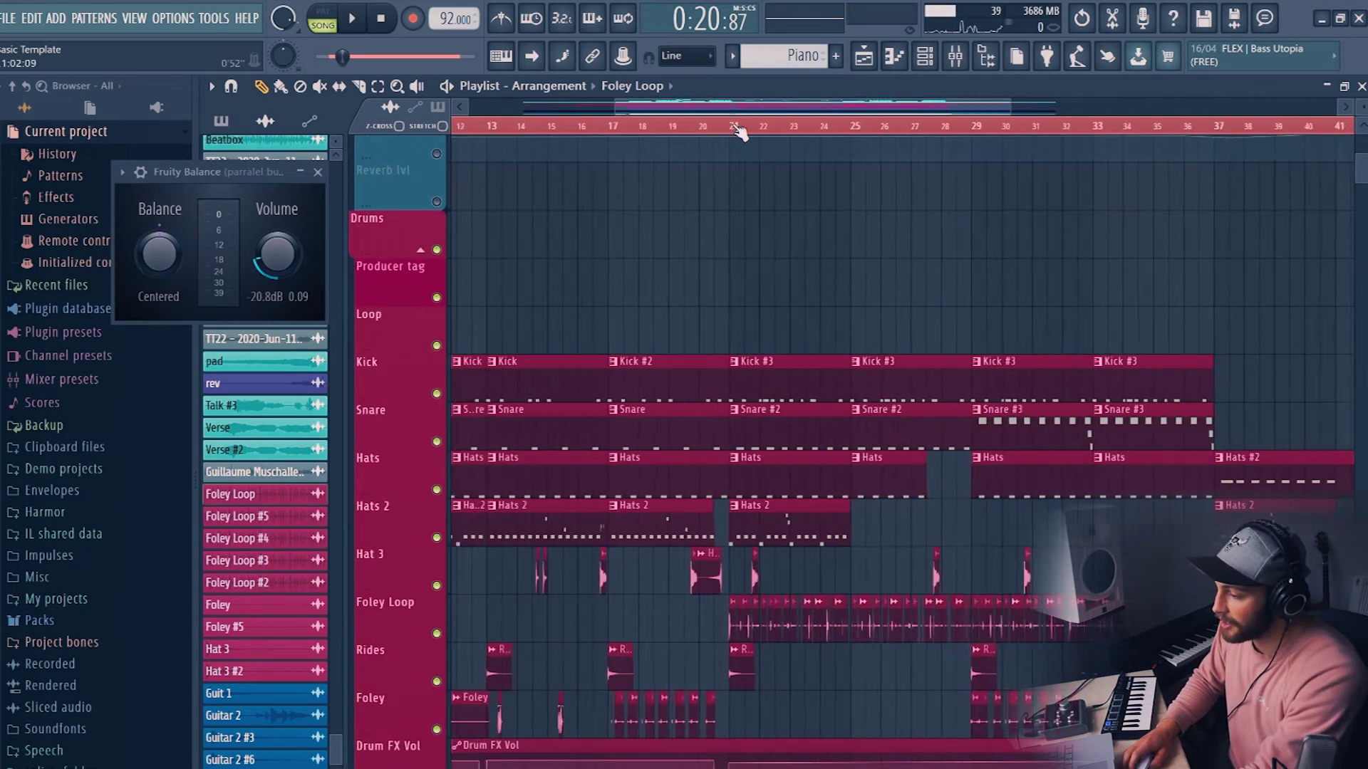
pyautogui.scroll(2, 743, 133)
pyautogui.scroll(1, 746, 133)
pyautogui.scroll(-2, 746, 133)
pyautogui.scroll(-4, 759, 249)
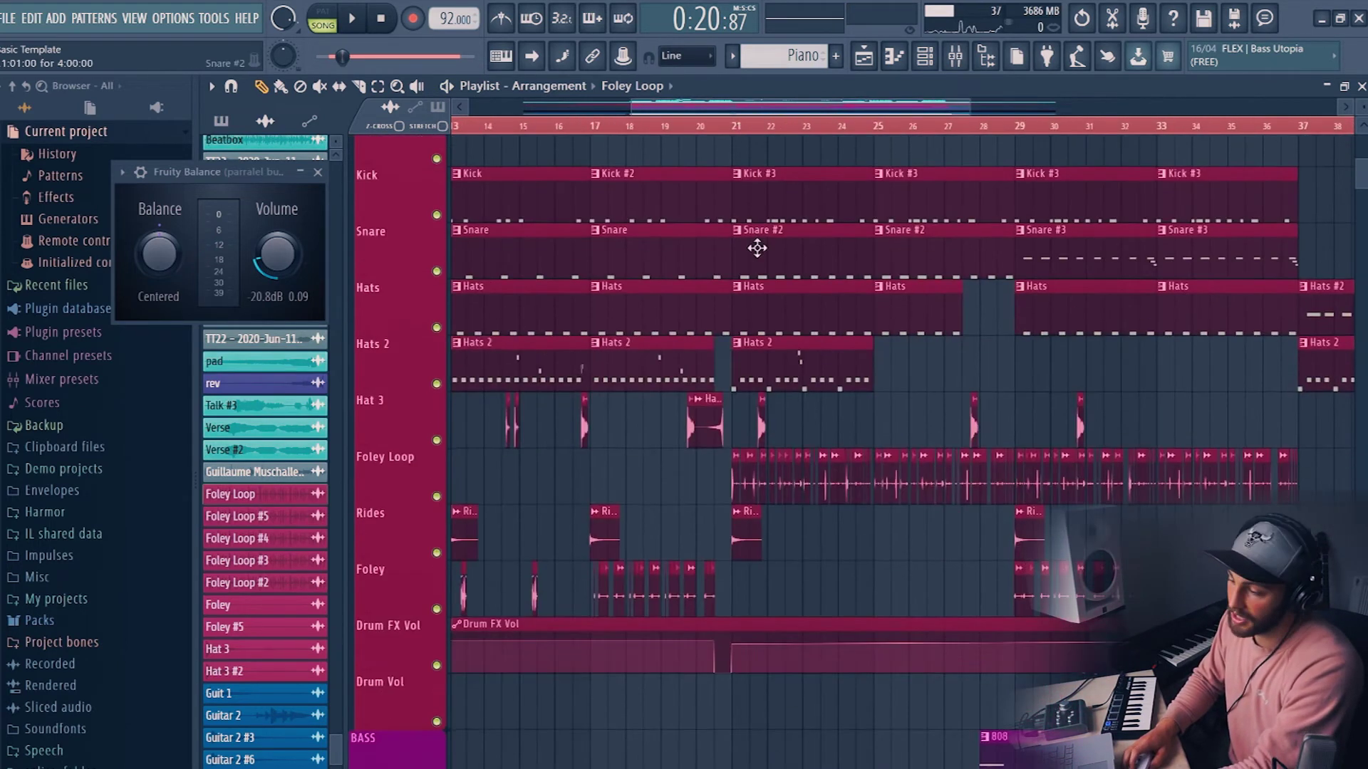
pyautogui.press('space')
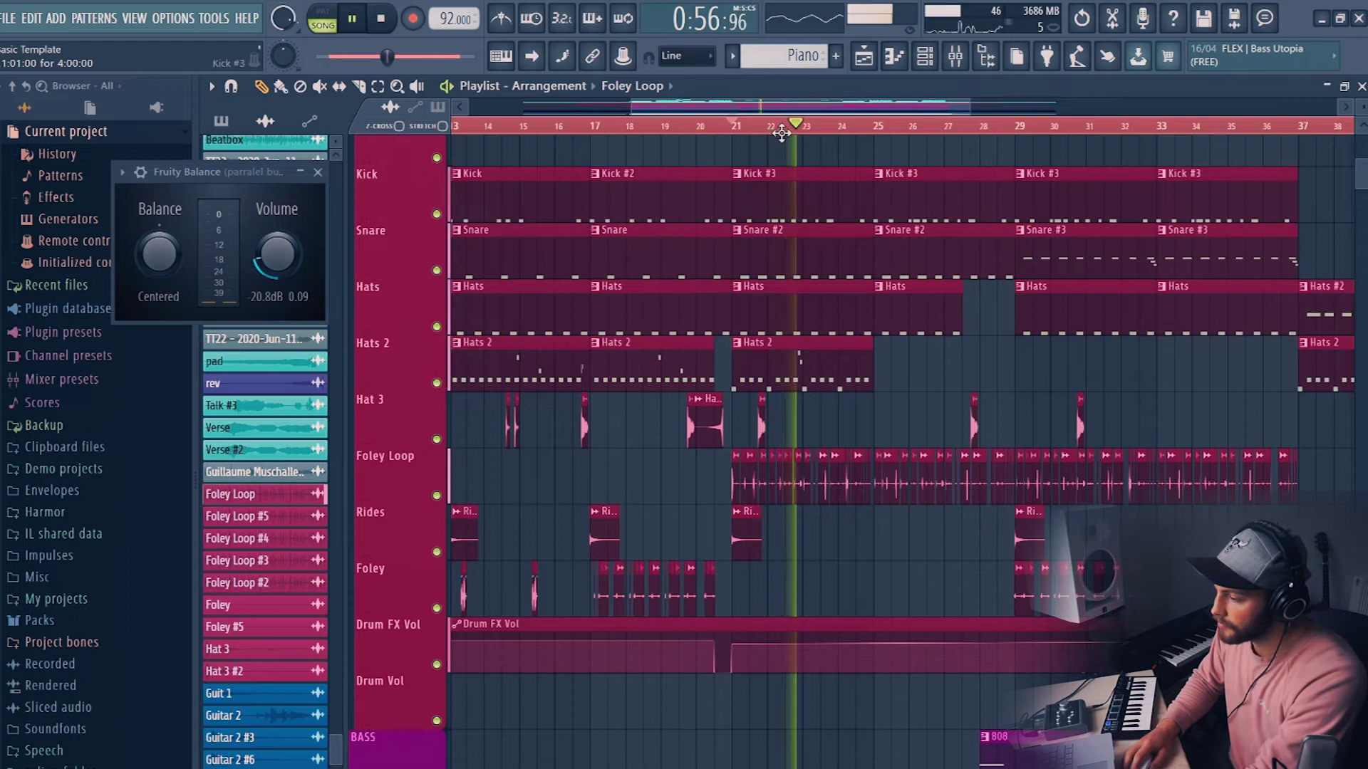
pyautogui.scroll(-2, 791, 133)
pyautogui.press('space')
# - Solo the Foley Loop track, audition it alone from bar 21 and stop playback
pyautogui.scroll(2, 784, 136)
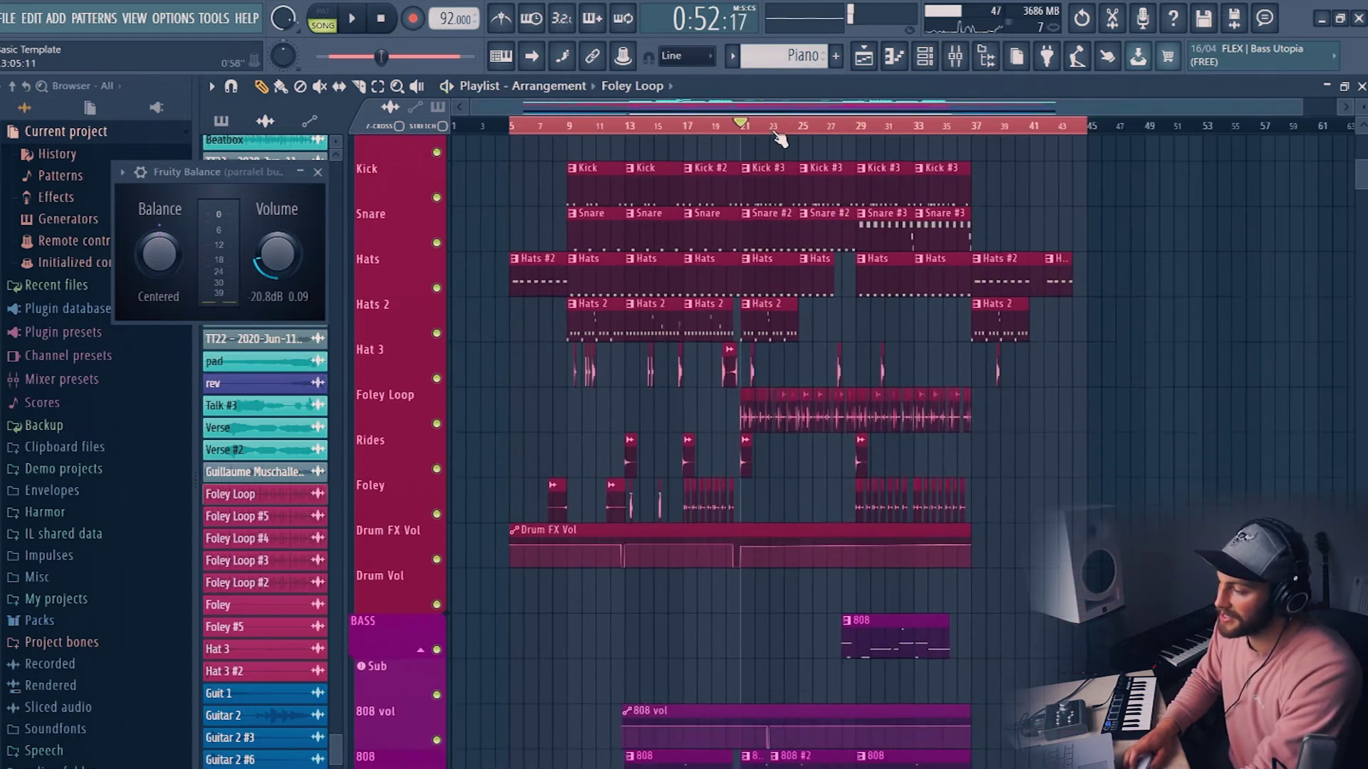
pyautogui.scroll(2, 768, 223)
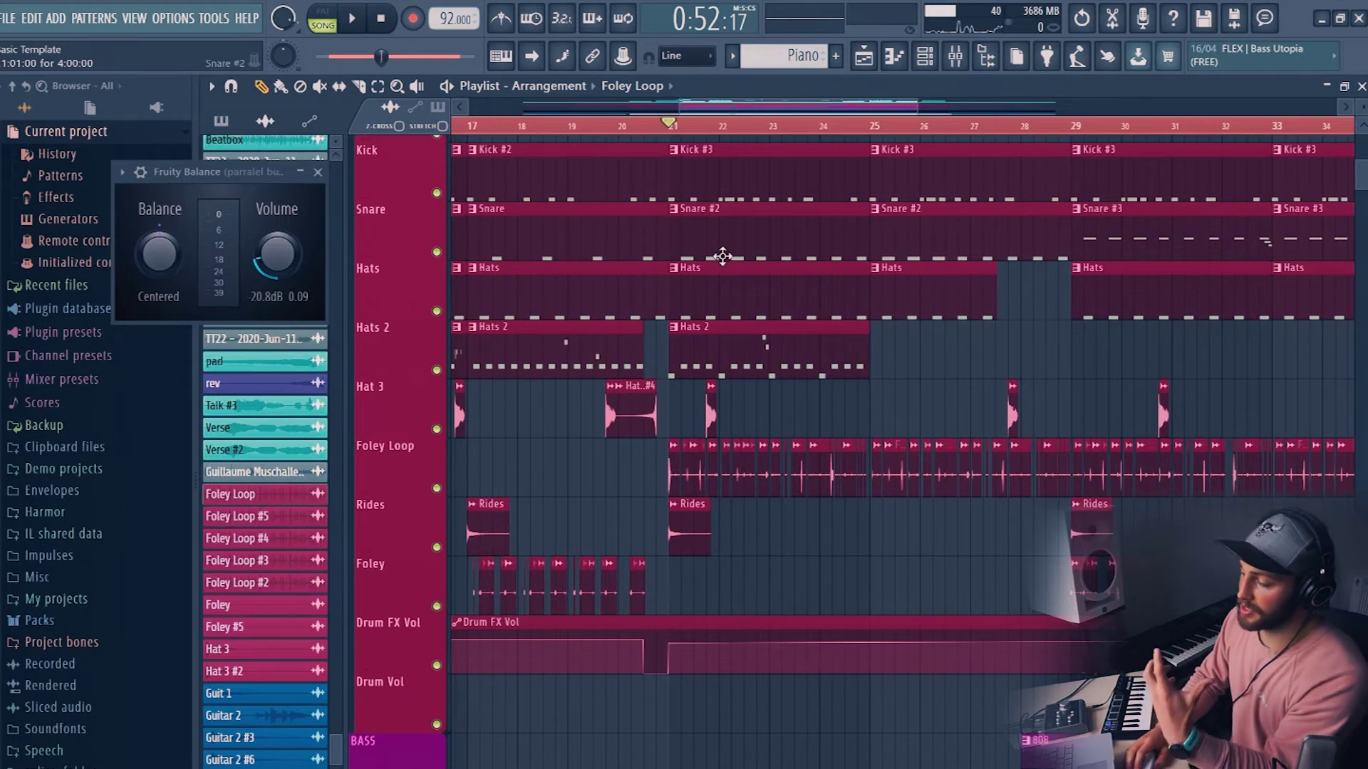
pyautogui.scroll(3, 704, 136)
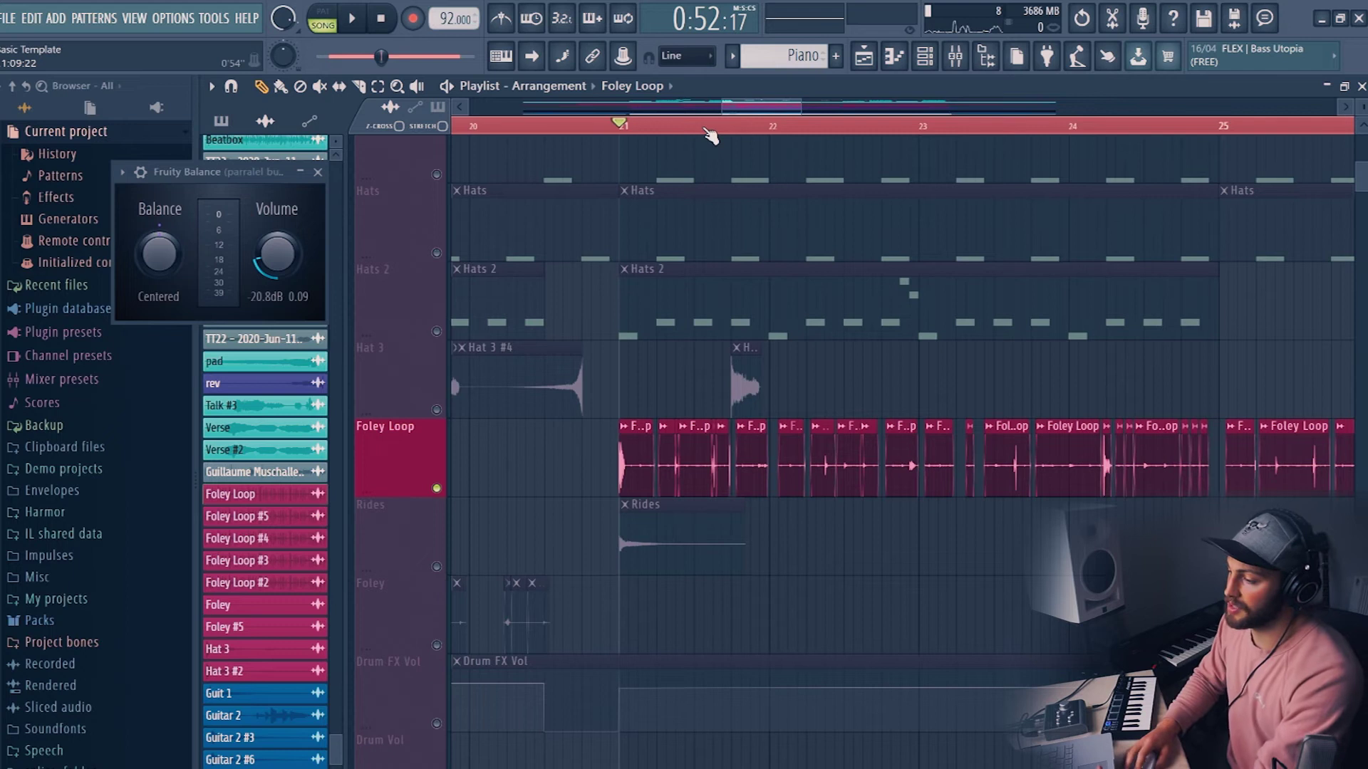
pyautogui.press('space')
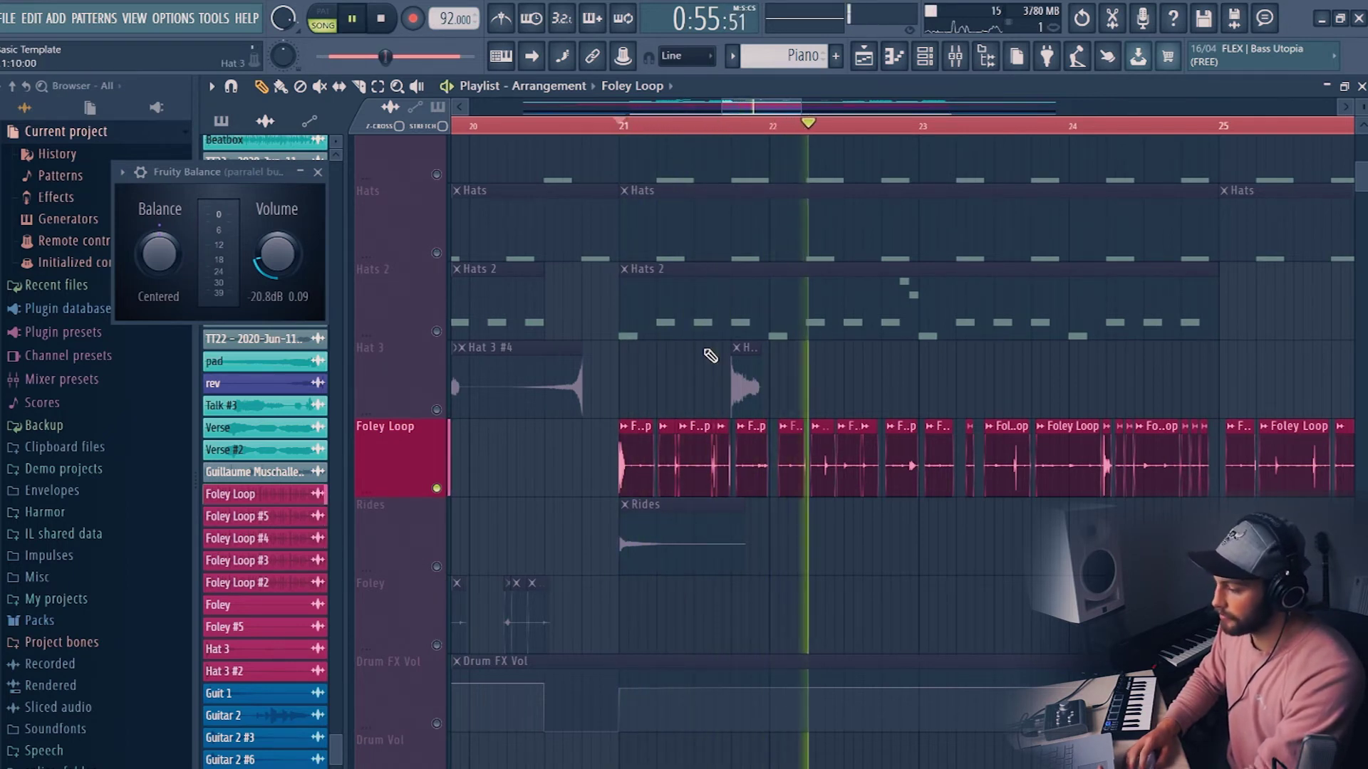
pyautogui.scroll(-4, 916, 132)
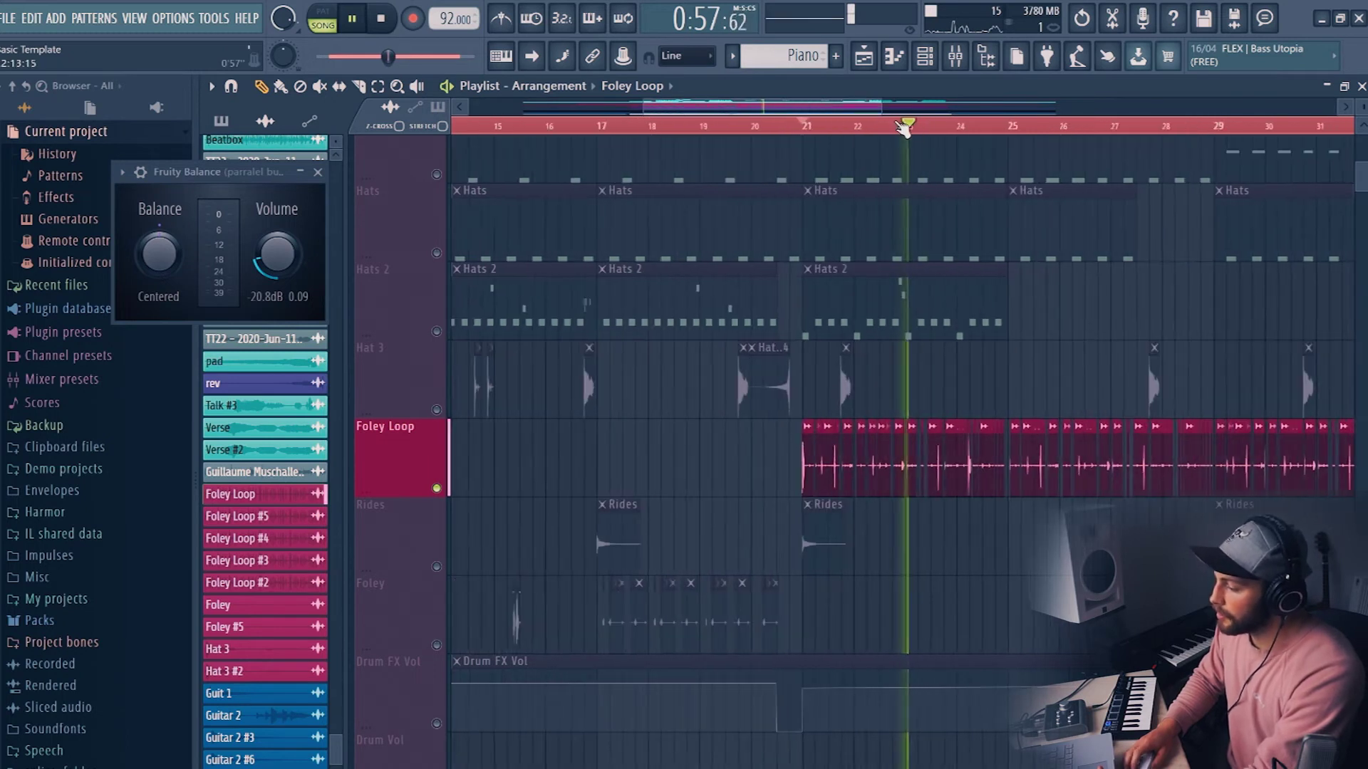
pyautogui.scroll(-1, 916, 132)
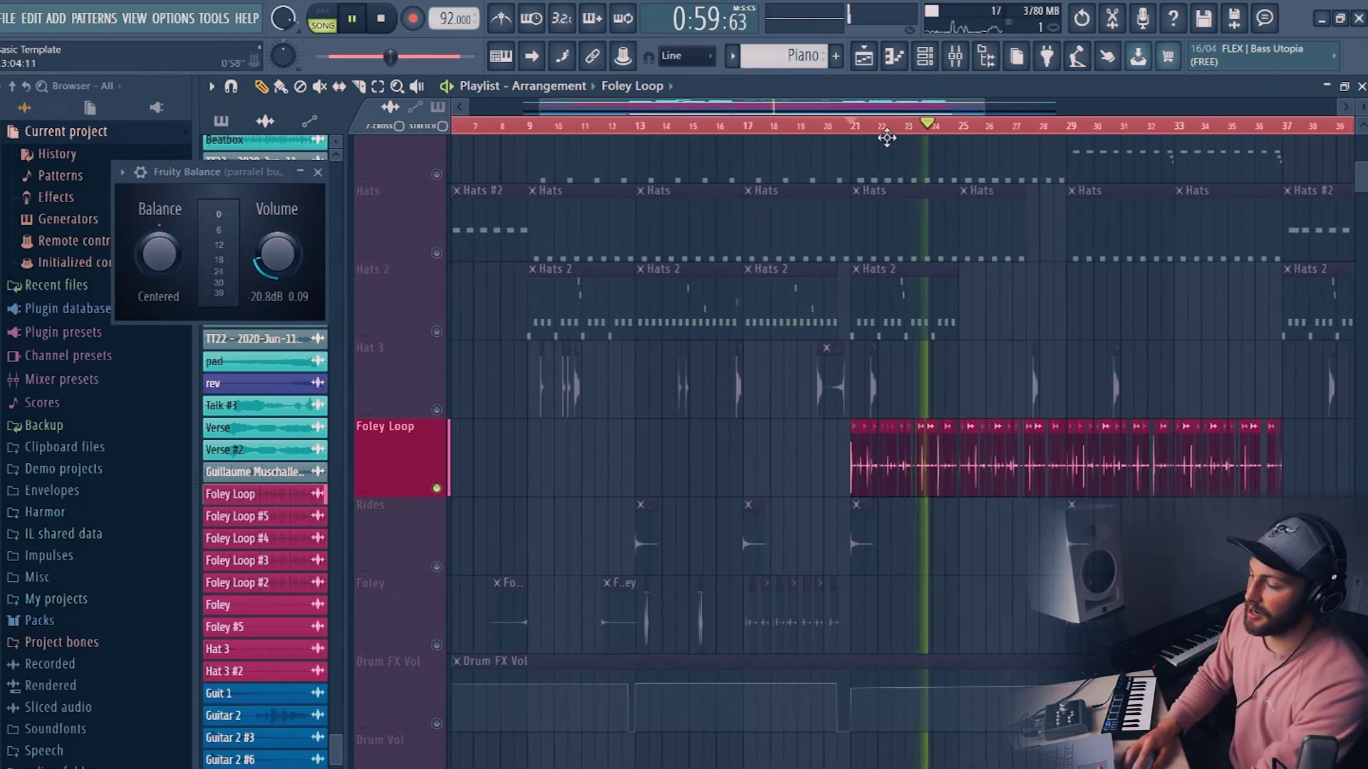
pyautogui.press('space')
# - Turn on the Hats 2, Hat 3, Rides, Foley and Drum FX Vol tracks with the Foley Loop and play them from bar 29
pyautogui.click(437, 409)
pyautogui.click(437, 332)
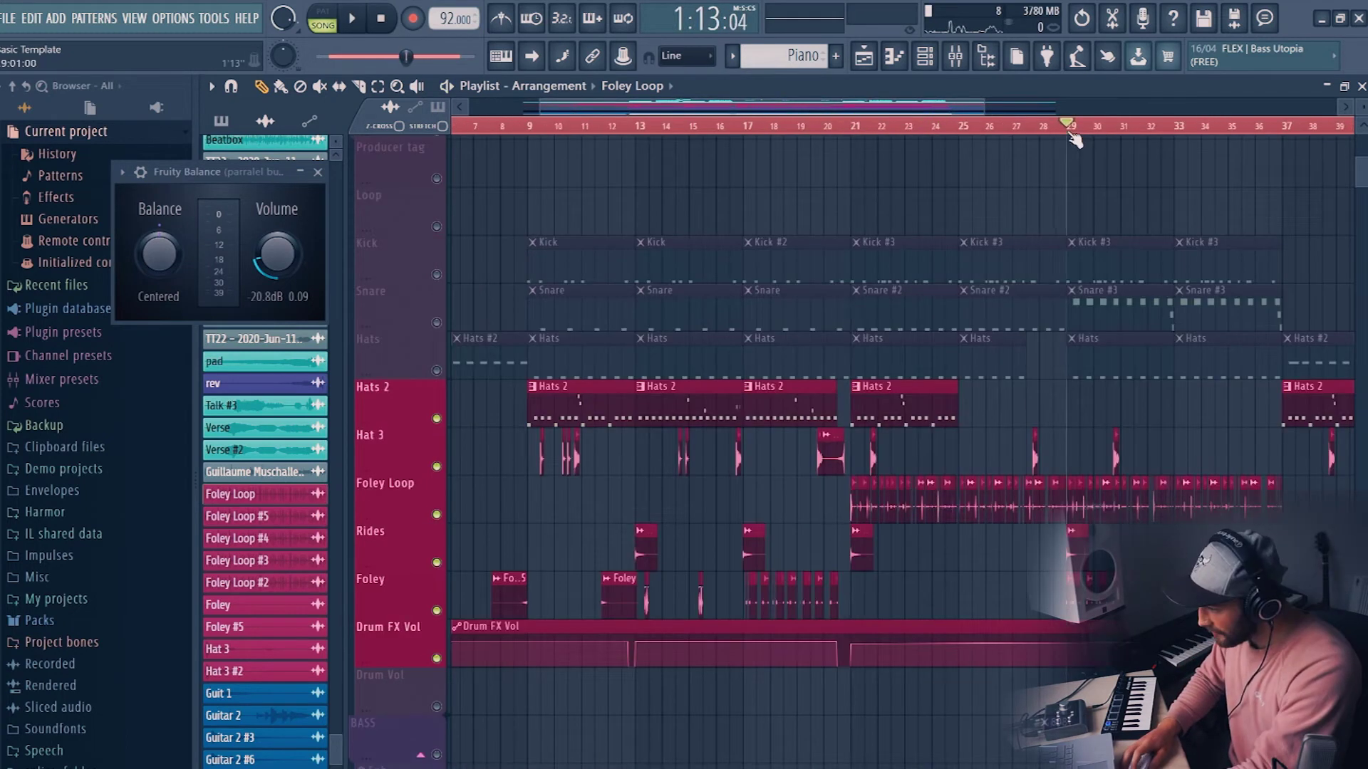
pyautogui.scroll(4, 1123, 133)
pyautogui.scroll(1, 1126, 138)
pyautogui.press('space')
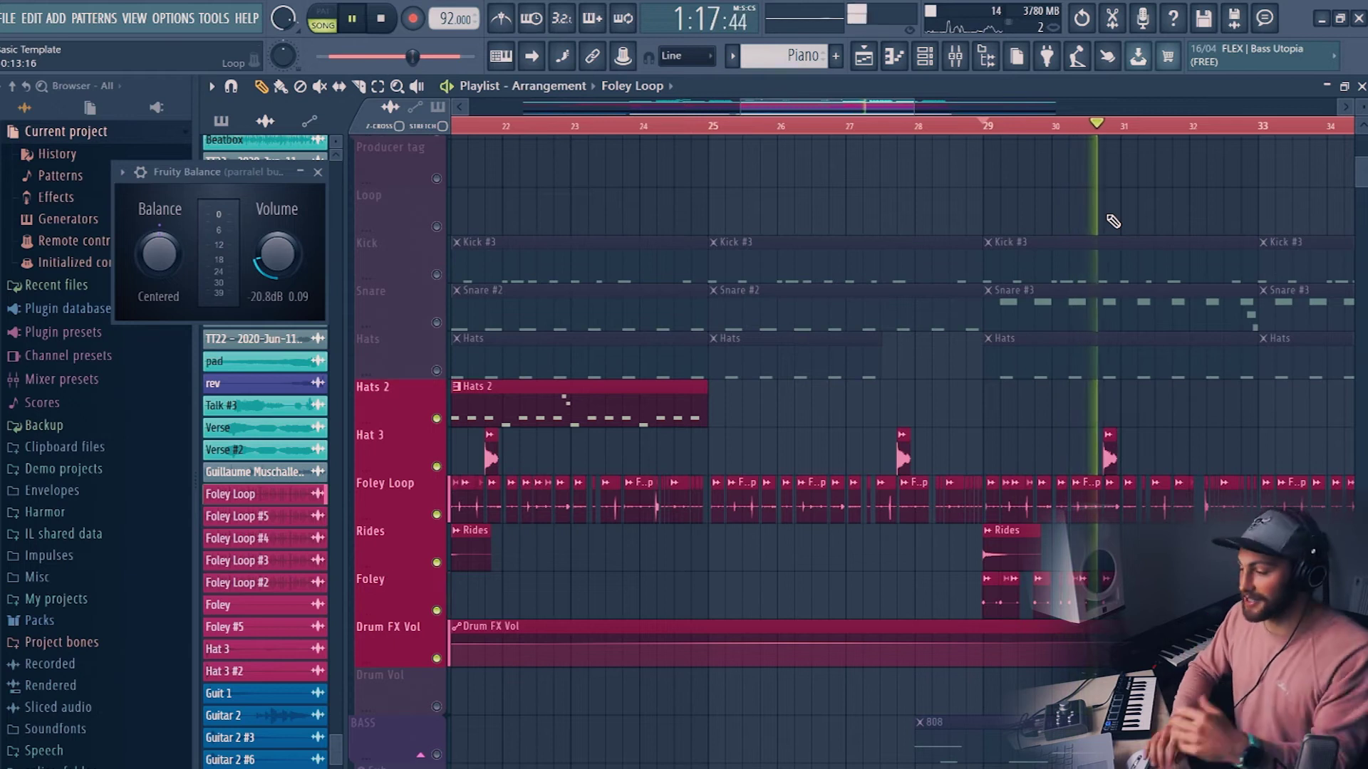
pyautogui.scroll(-1, 1011, 128)
pyautogui.scroll(-5, 1011, 128)
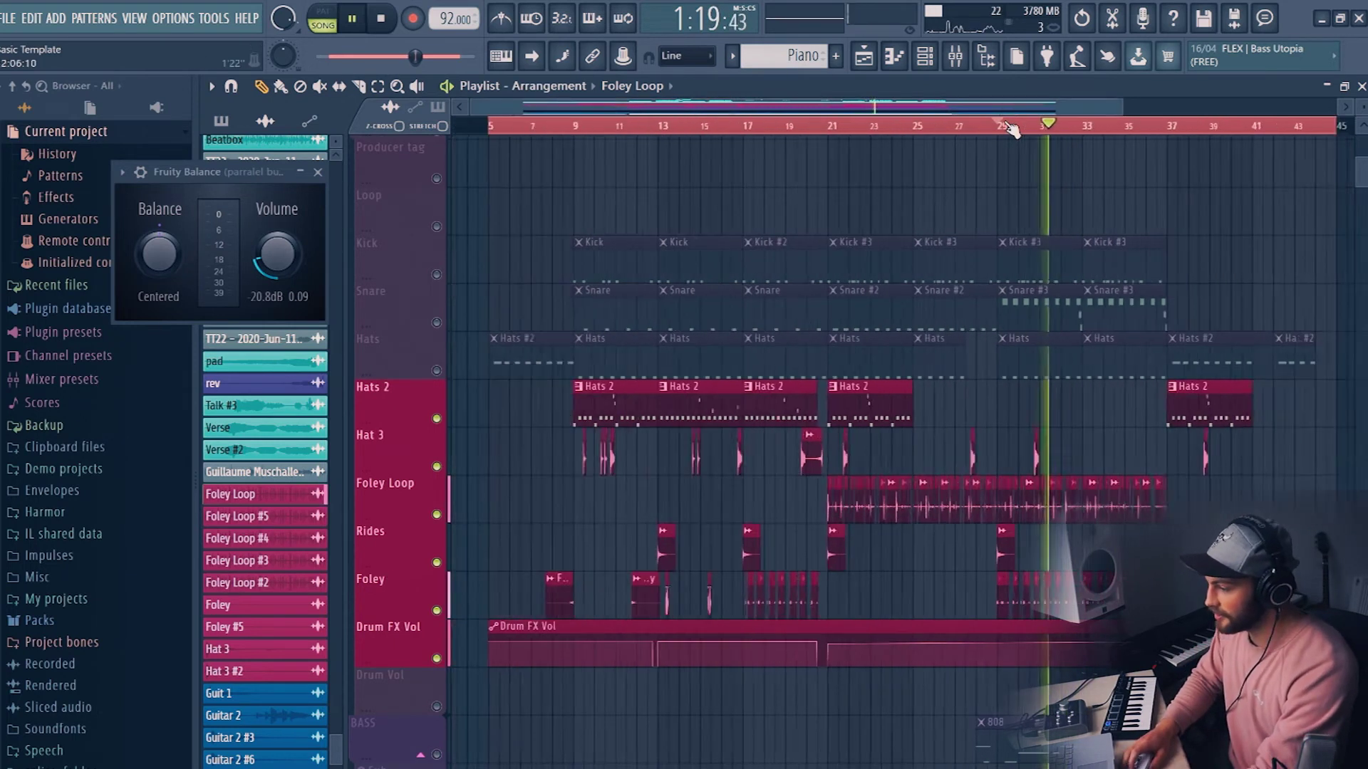
# - Turn on the remaining Drums tracks, including Kick, Snare and Hats, during playback and stop at about bar 33
pyautogui.click(436, 275)
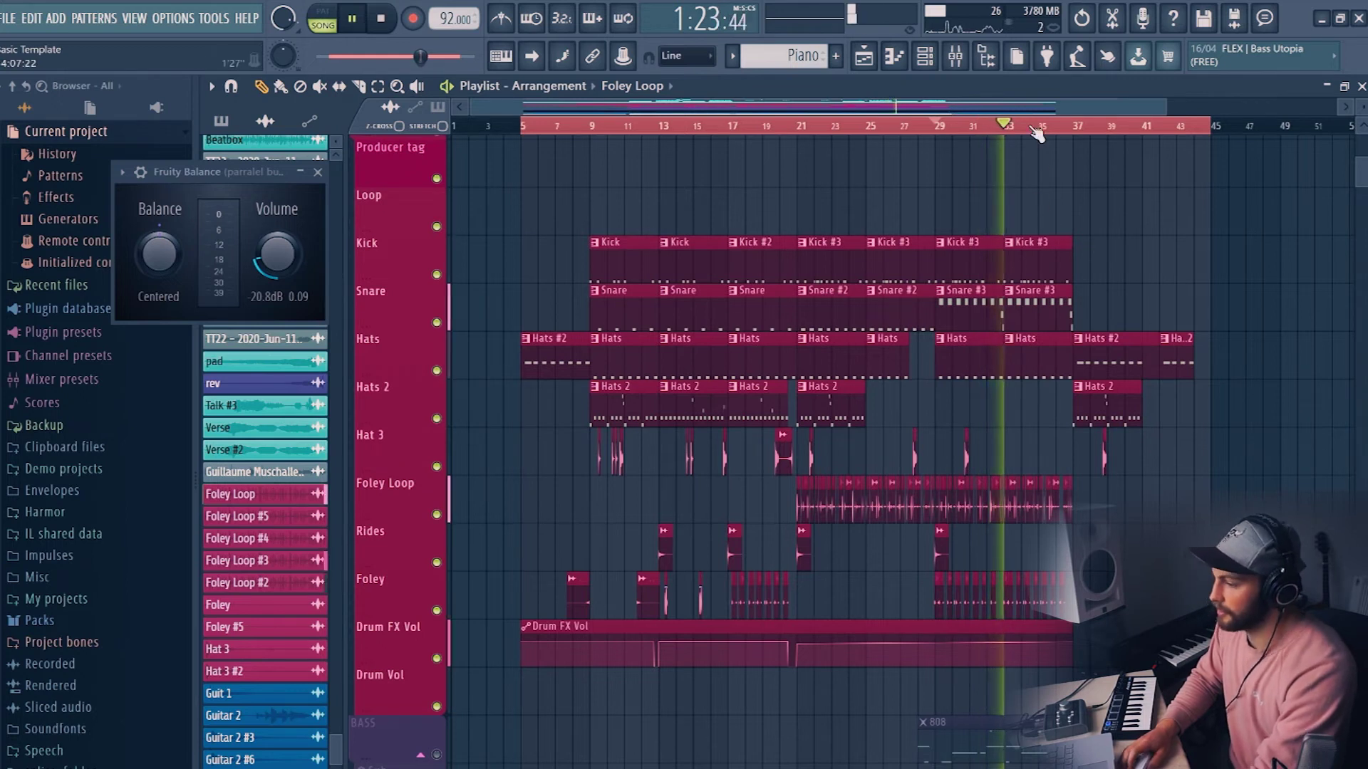
pyautogui.scroll(5, 1036, 128)
pyautogui.scroll(2, 1035, 132)
pyautogui.press('space')
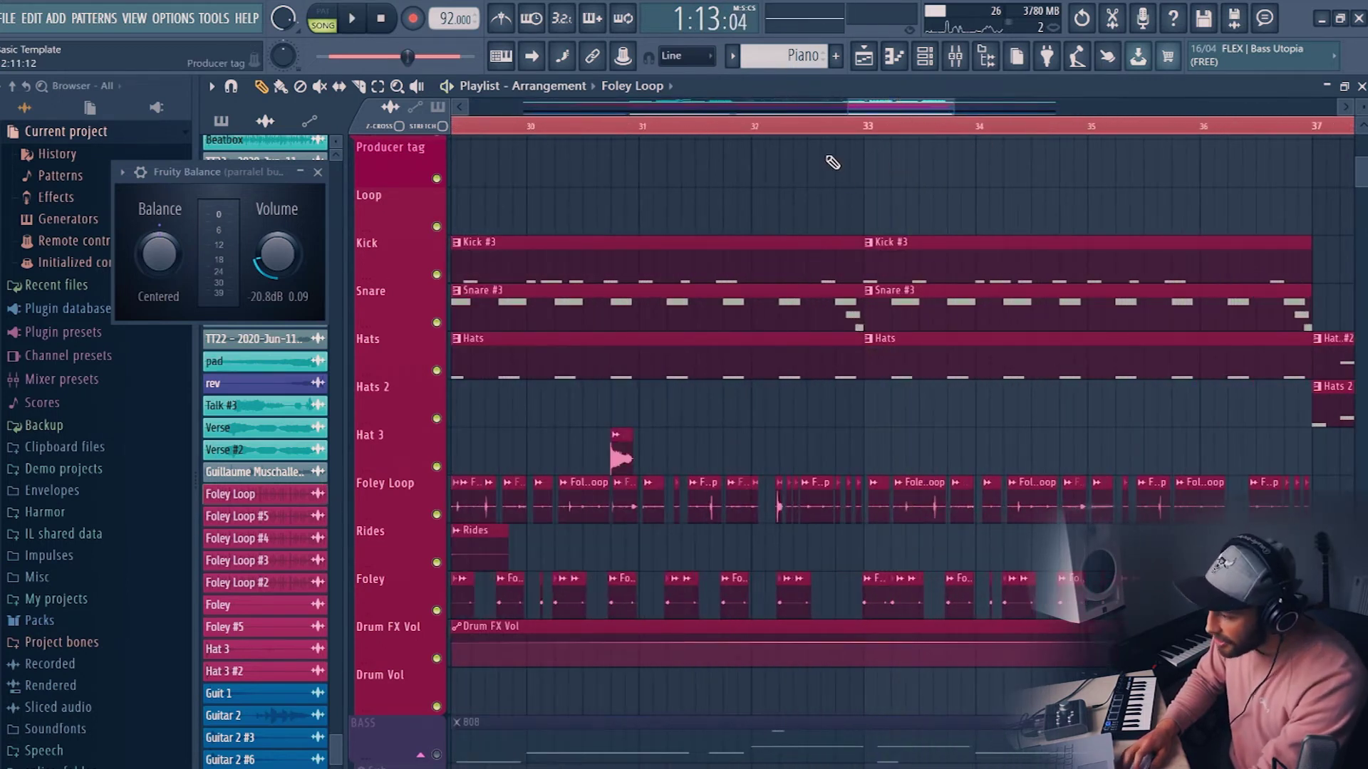
# - Replay the Snare #3 fill leading into bar 33 and stop playback
pyautogui.scroll(4, 829, 129)
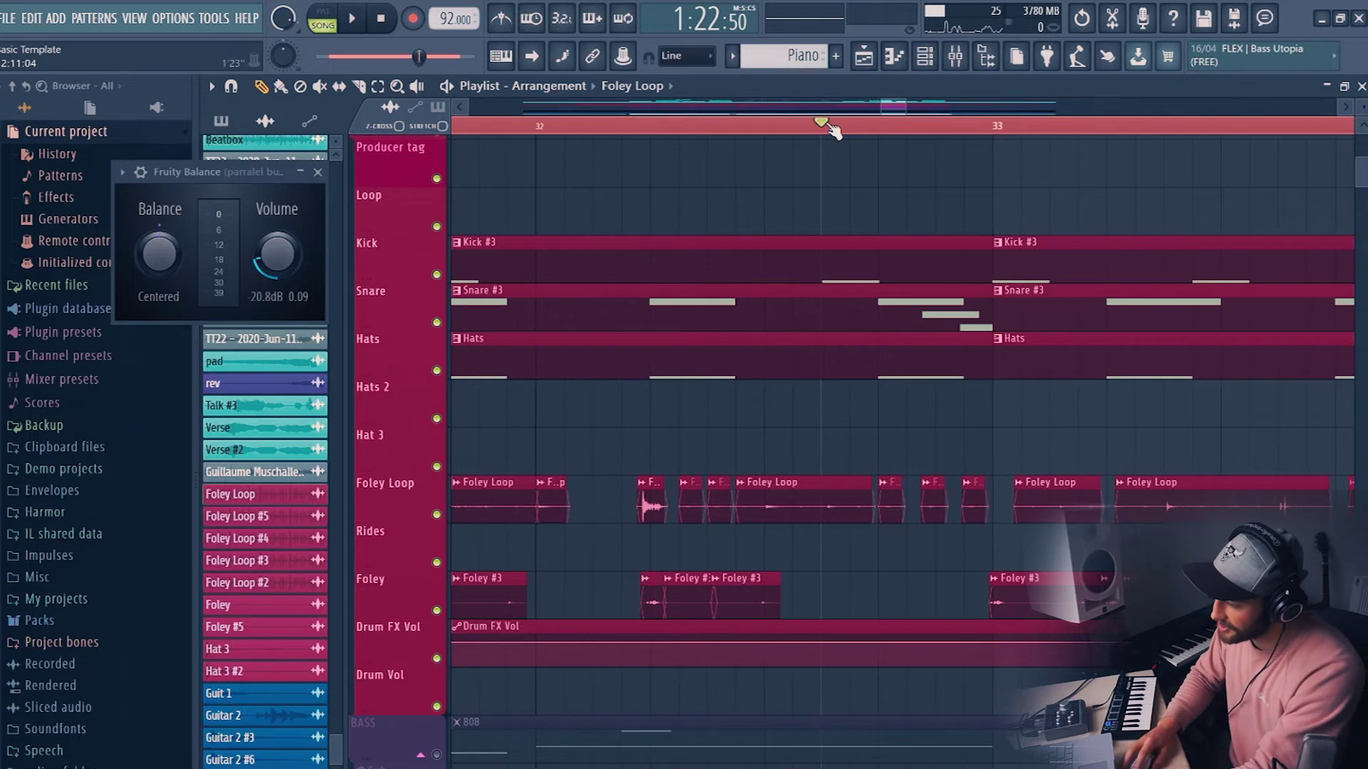
pyautogui.press('space')
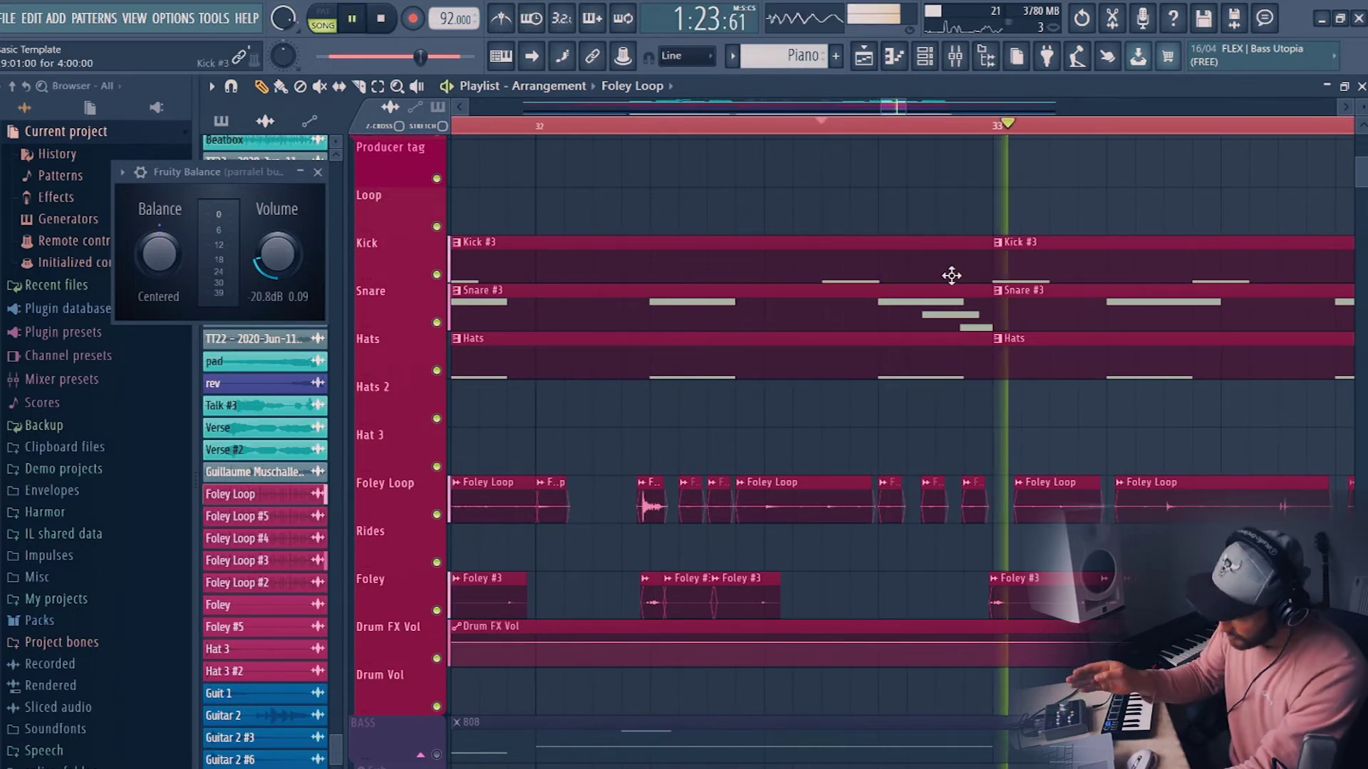
pyautogui.scroll(-5, 982, 130)
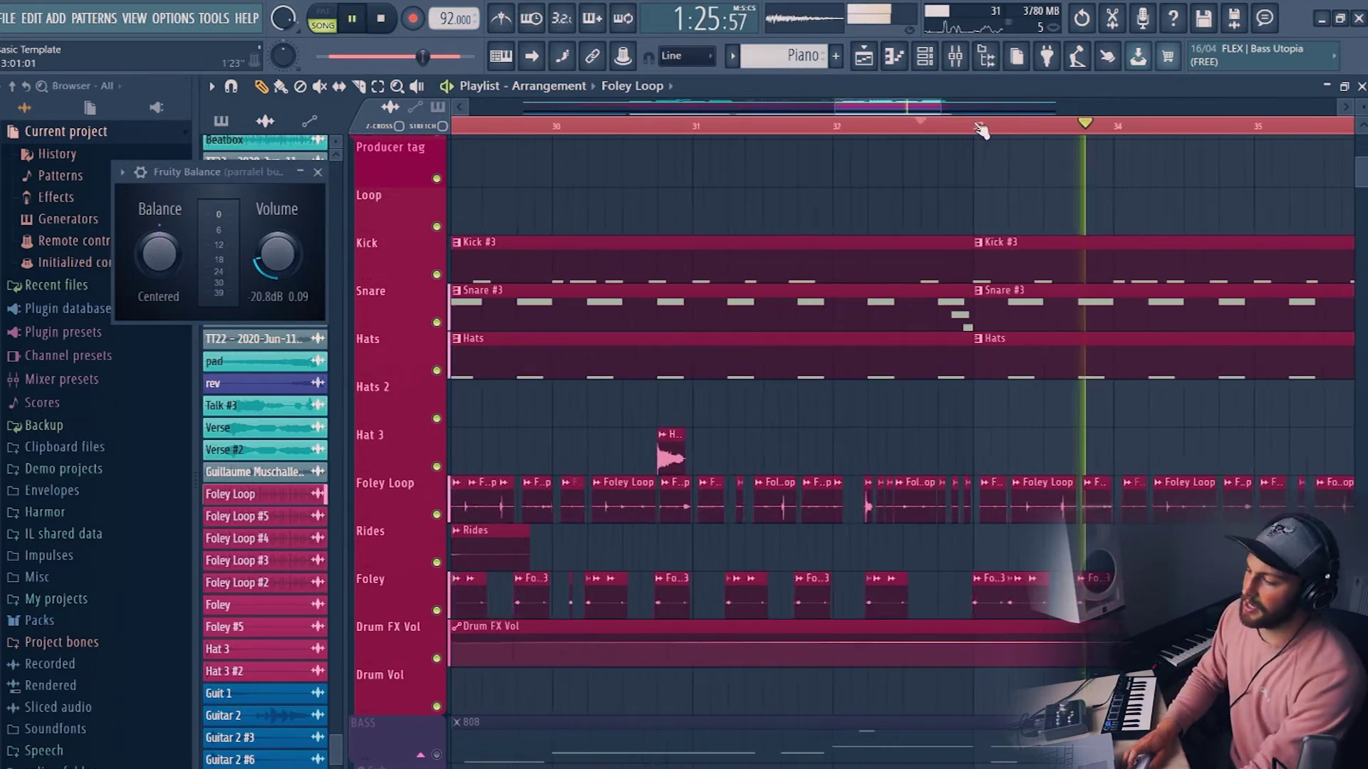
pyautogui.press('space')
# - Turn on the BASS group tracks and audition them with the drums from just before bar 23
pyautogui.scroll(-8, 982, 130)
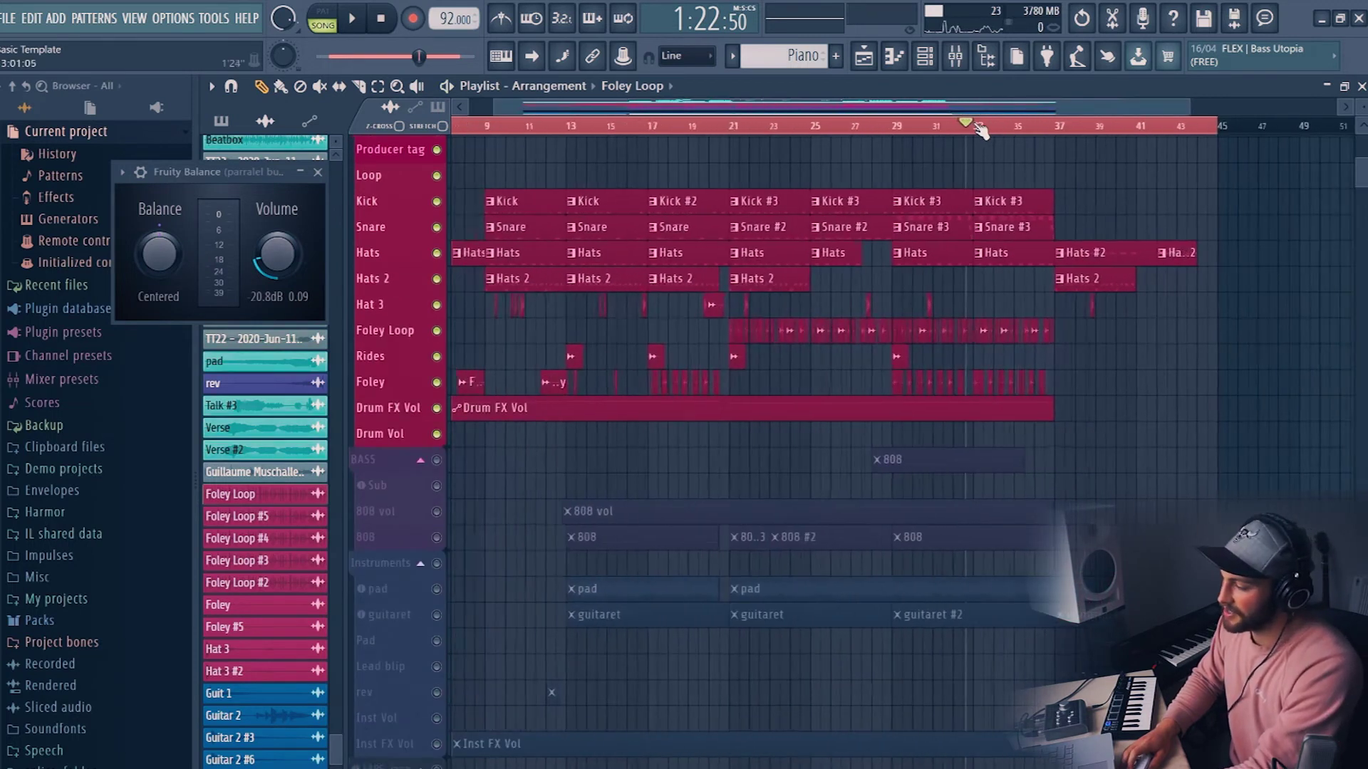
pyautogui.scroll(3, 1118, 237)
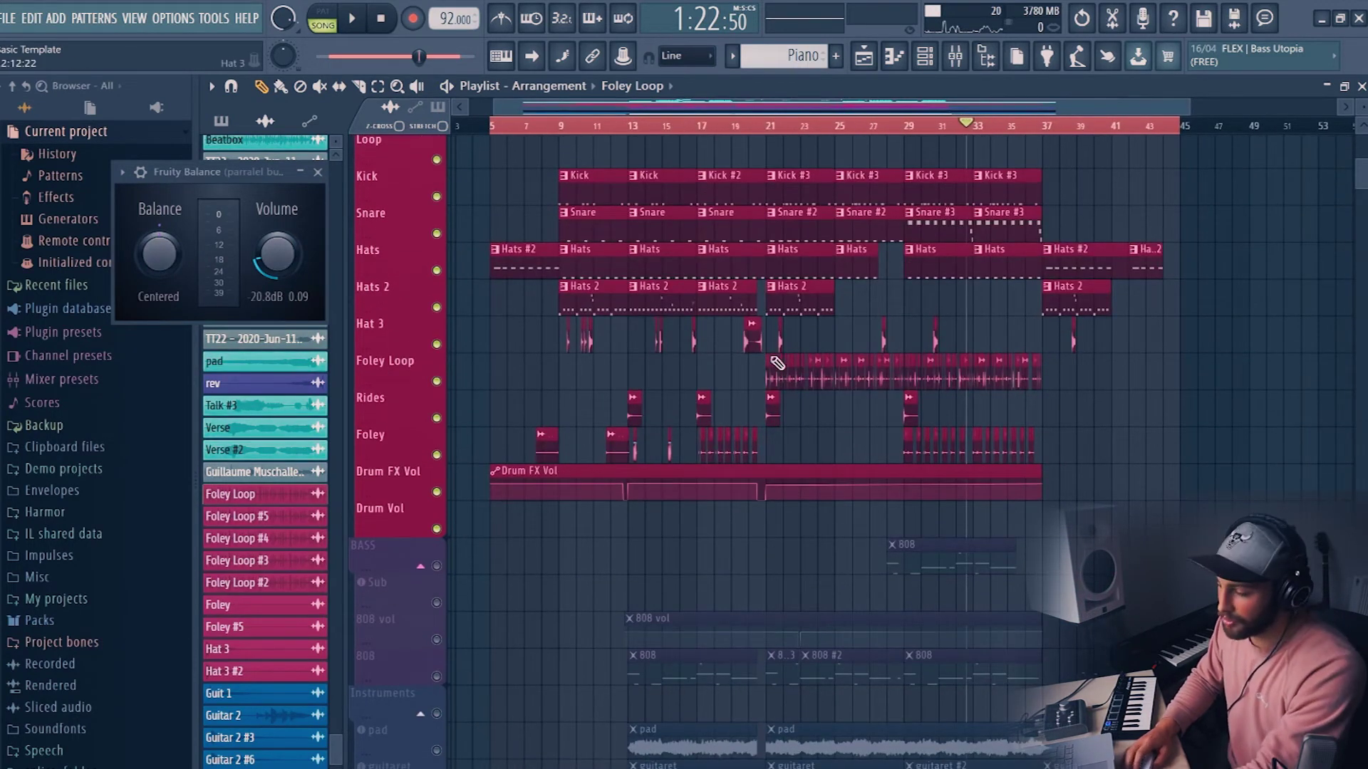
pyautogui.click(438, 566)
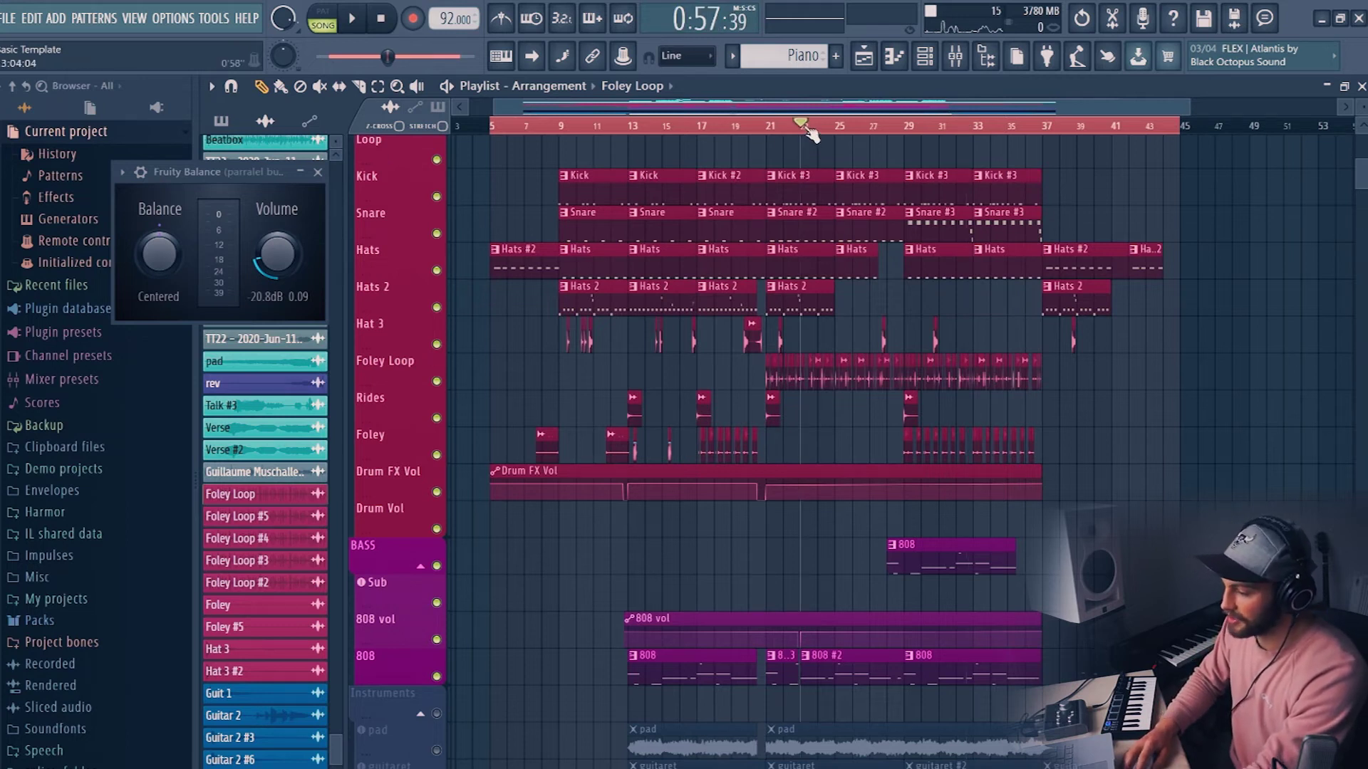
pyautogui.press('space')
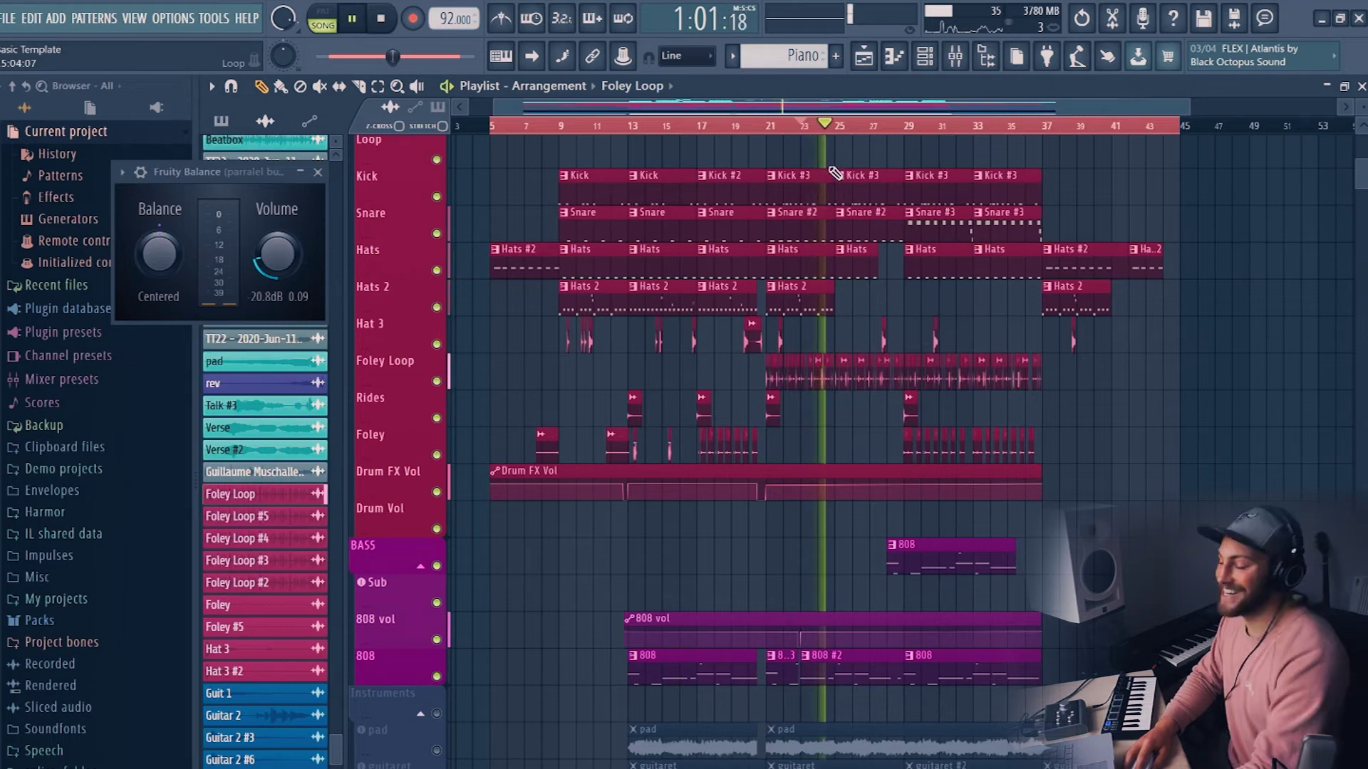
pyautogui.press('space')
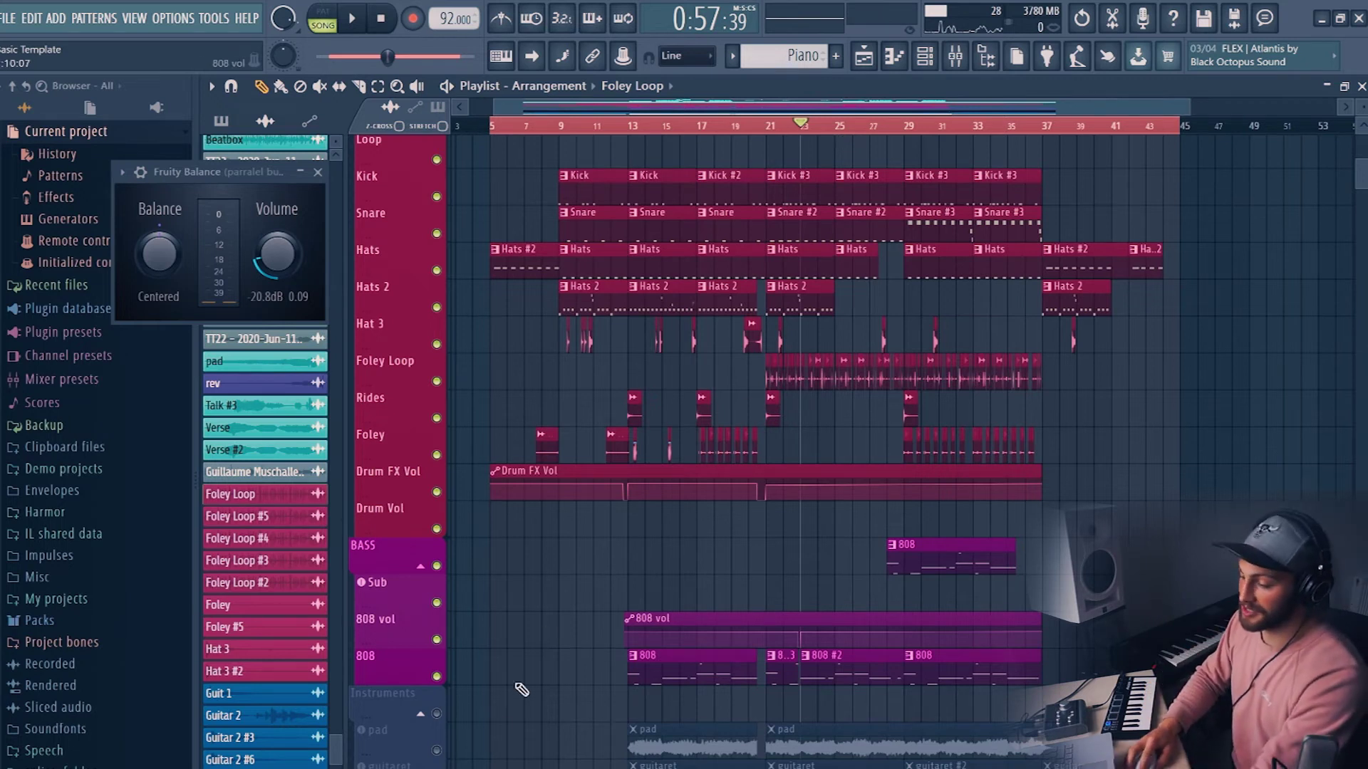
# - Turn on the Vocals group tracks and play them with the drums from bar 13
pyautogui.scroll(-5, 684, 515)
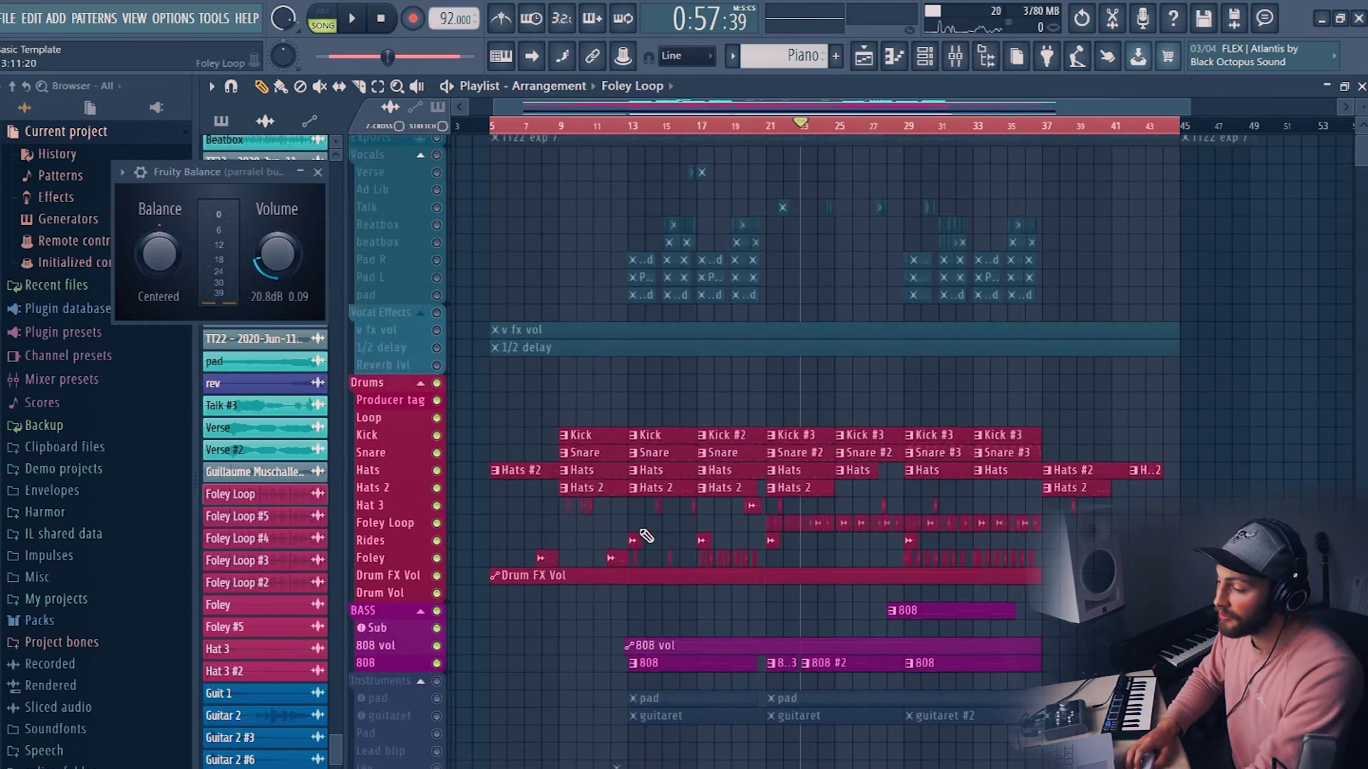
pyautogui.scroll(5, 525, 442)
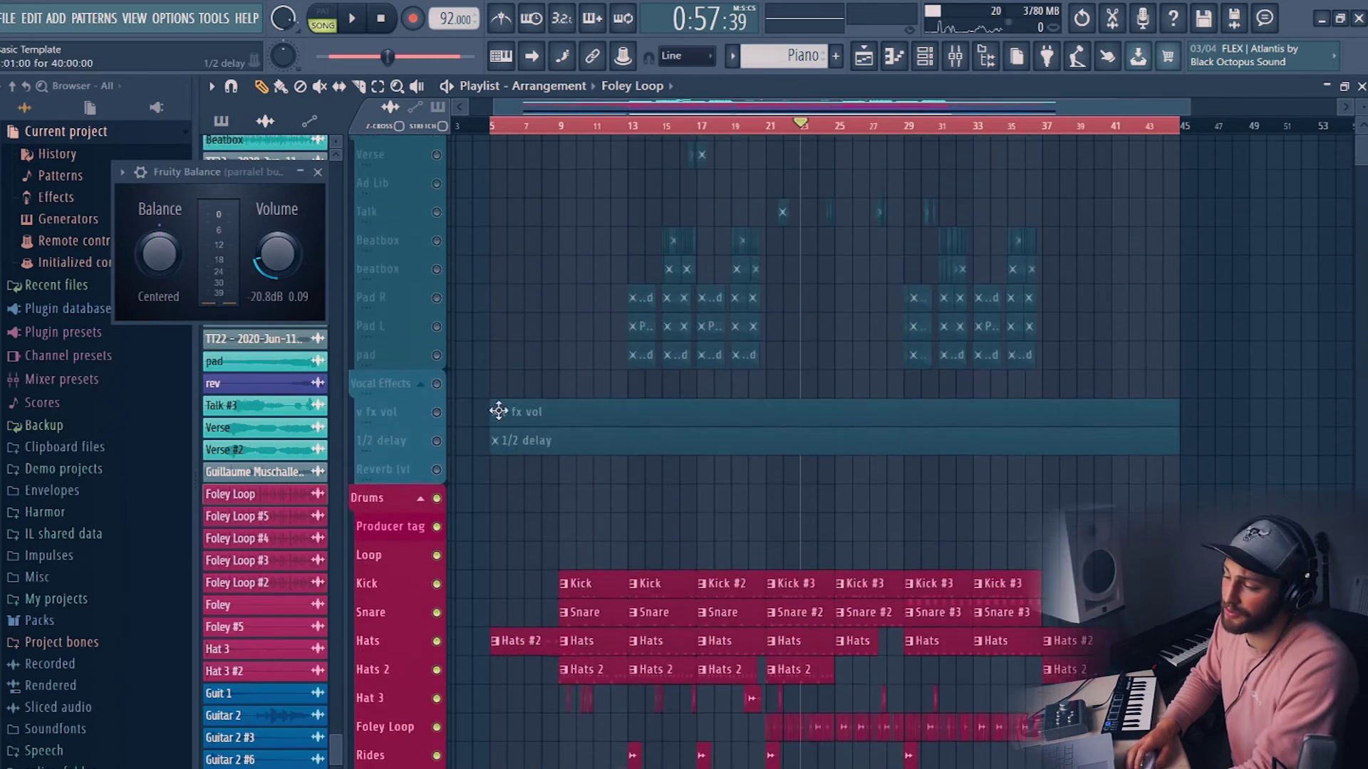
pyautogui.click(437, 321)
pyautogui.click(628, 127)
pyautogui.press('space')
# - Turn on the Vocal Effects tracks, mute the Drums group and listen to the vocal layers from bar 13
pyautogui.scroll(2, 647, 137)
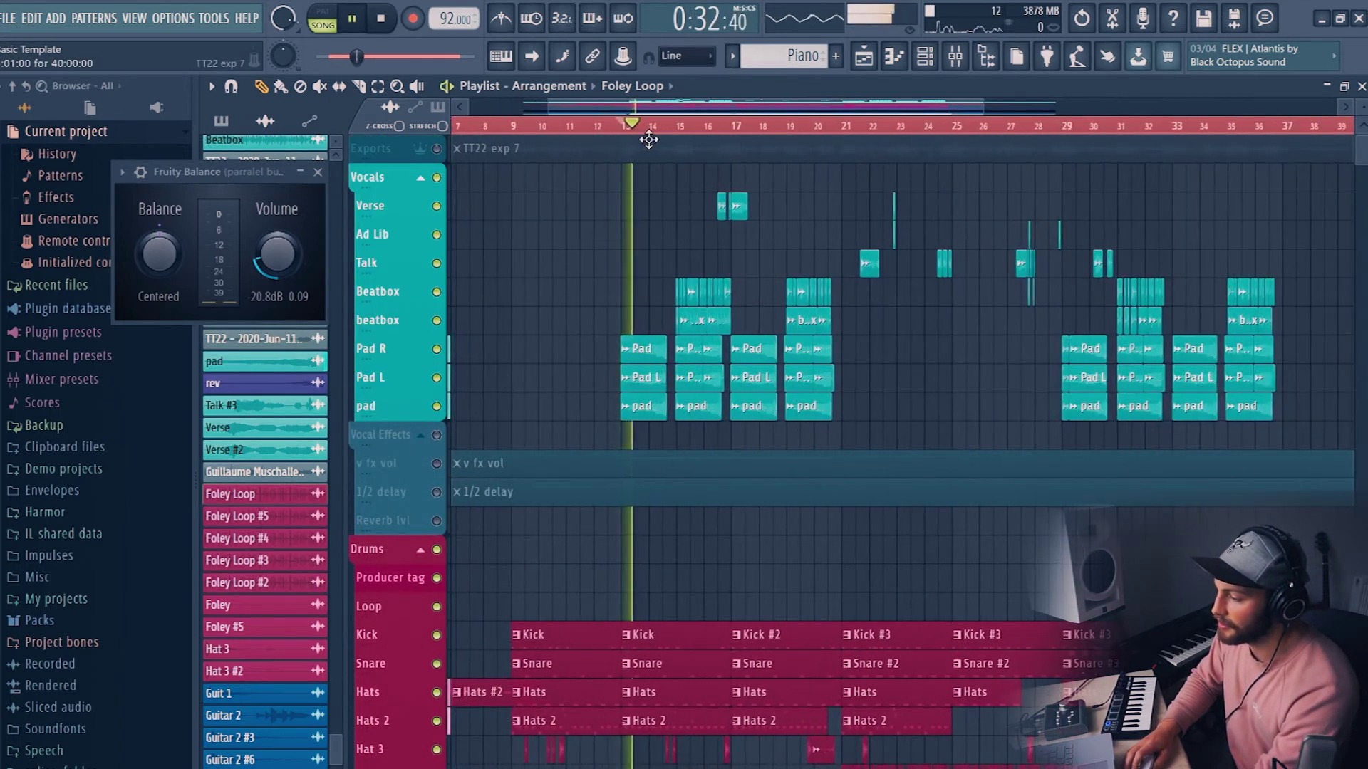
pyautogui.click(437, 436)
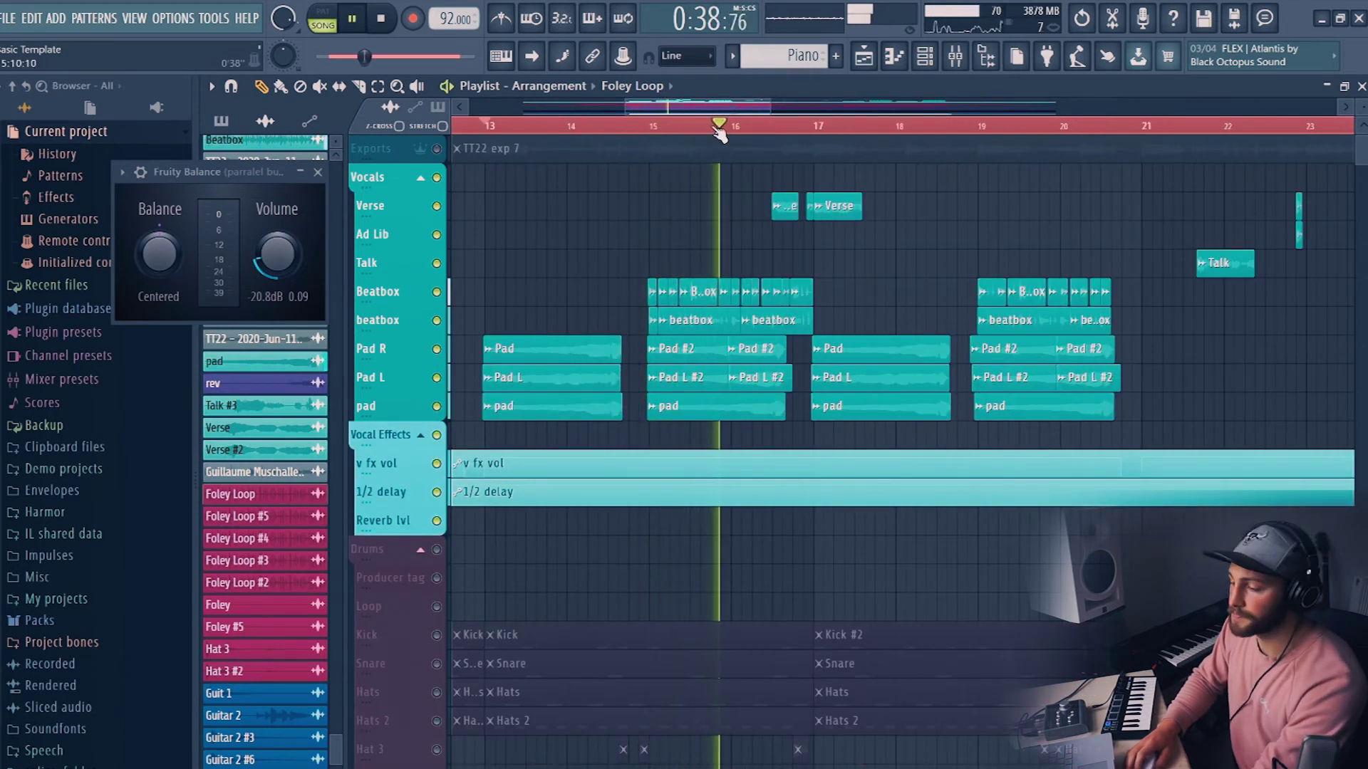
pyautogui.scroll(3, 710, 262)
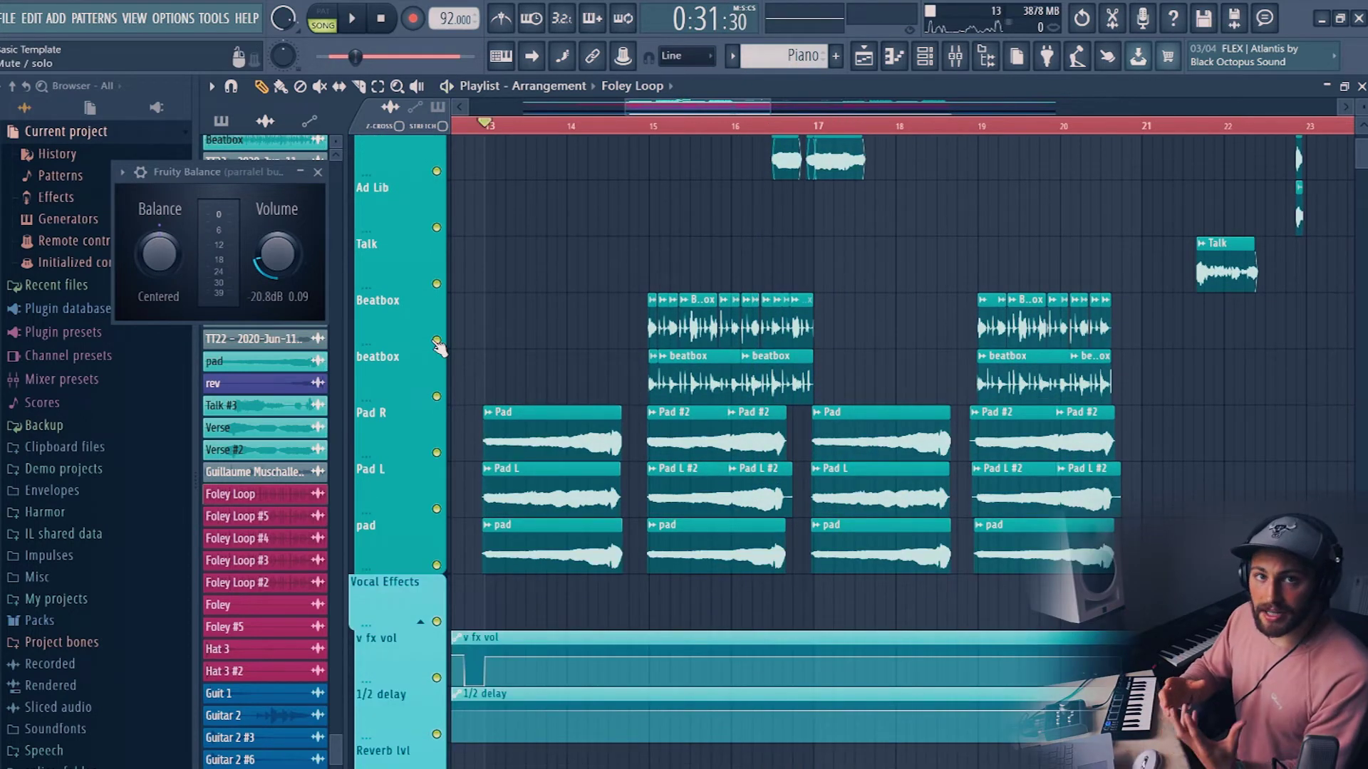
# - Solo the upper Beatbox track of the Vocals group and play it from bar 15
pyautogui.rightClick(436, 340)
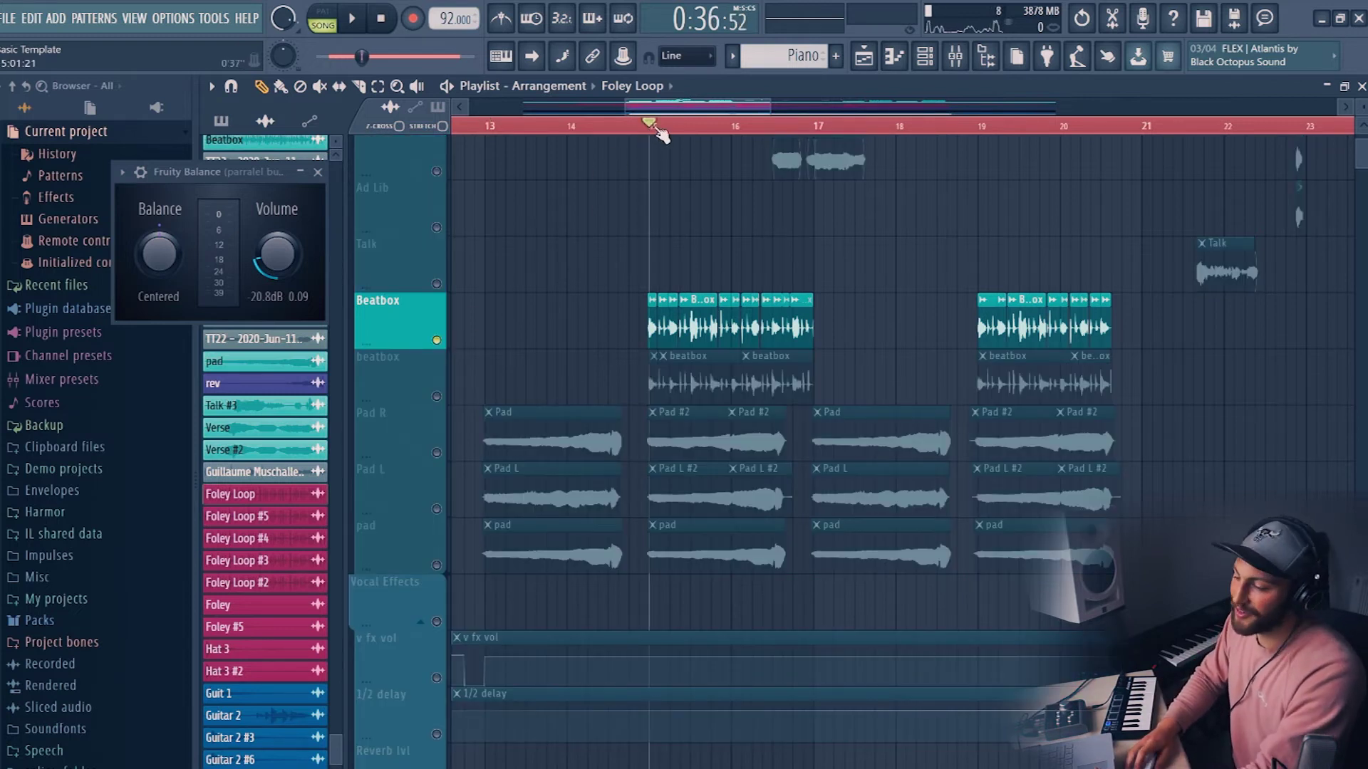
pyautogui.scroll(4, 657, 137)
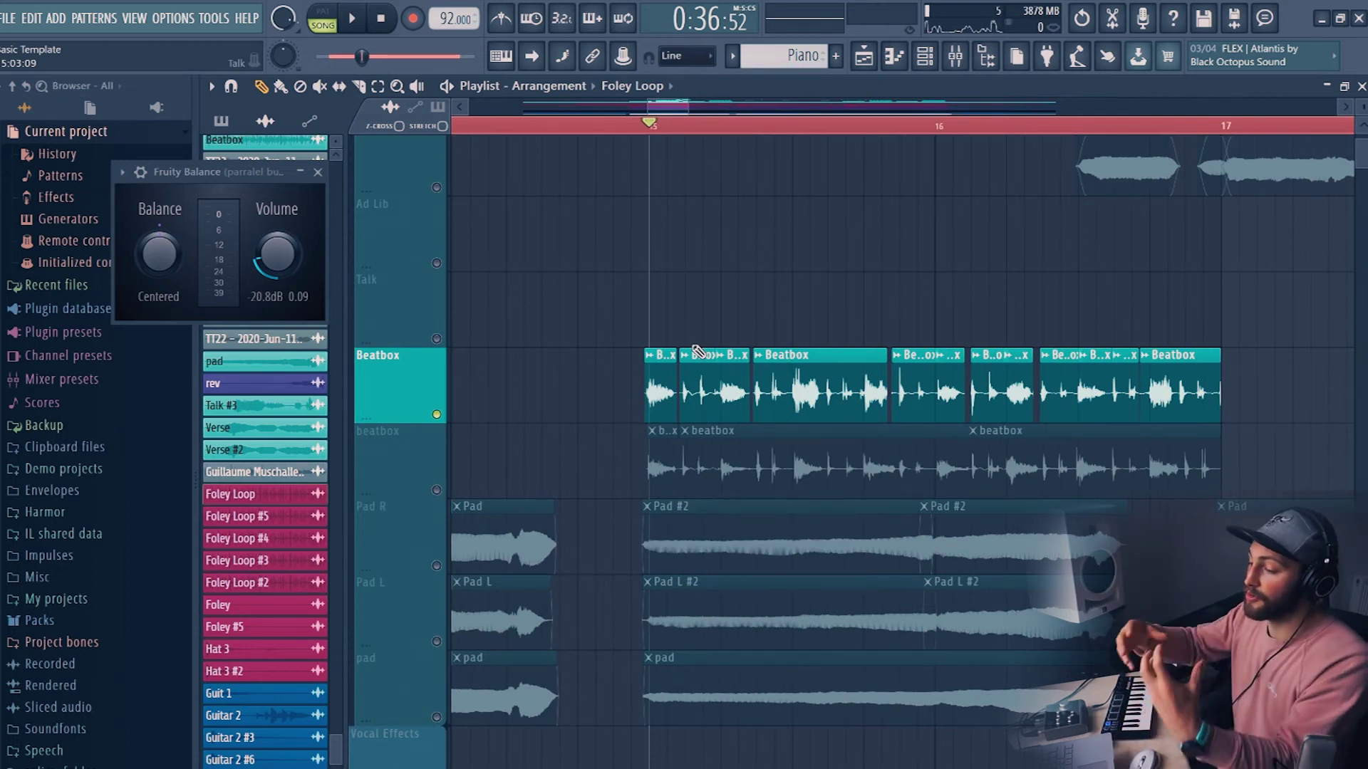
pyautogui.press('space')
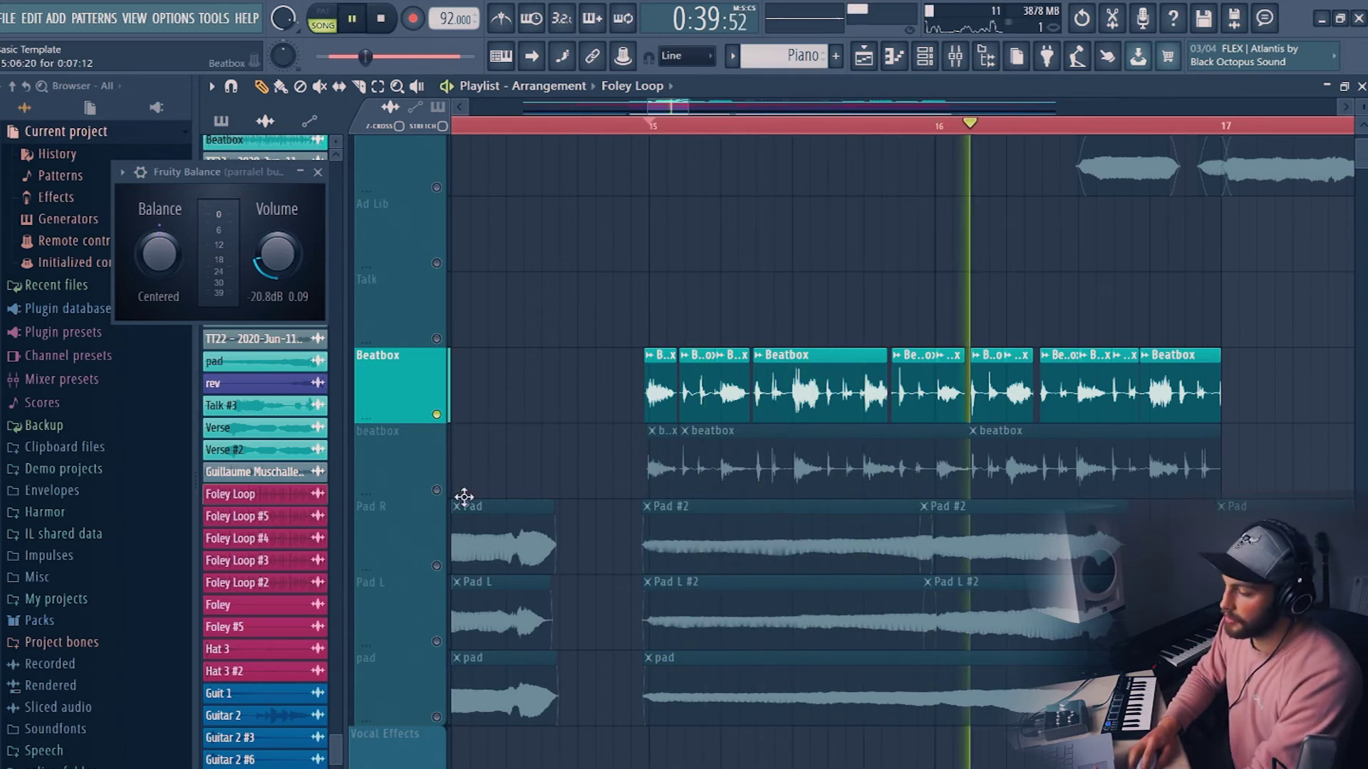
# - Turn on the second beatbox track and play both beatbox layers together from bar 15
pyautogui.press('space')
pyautogui.click(437, 490)
pyautogui.press('space')
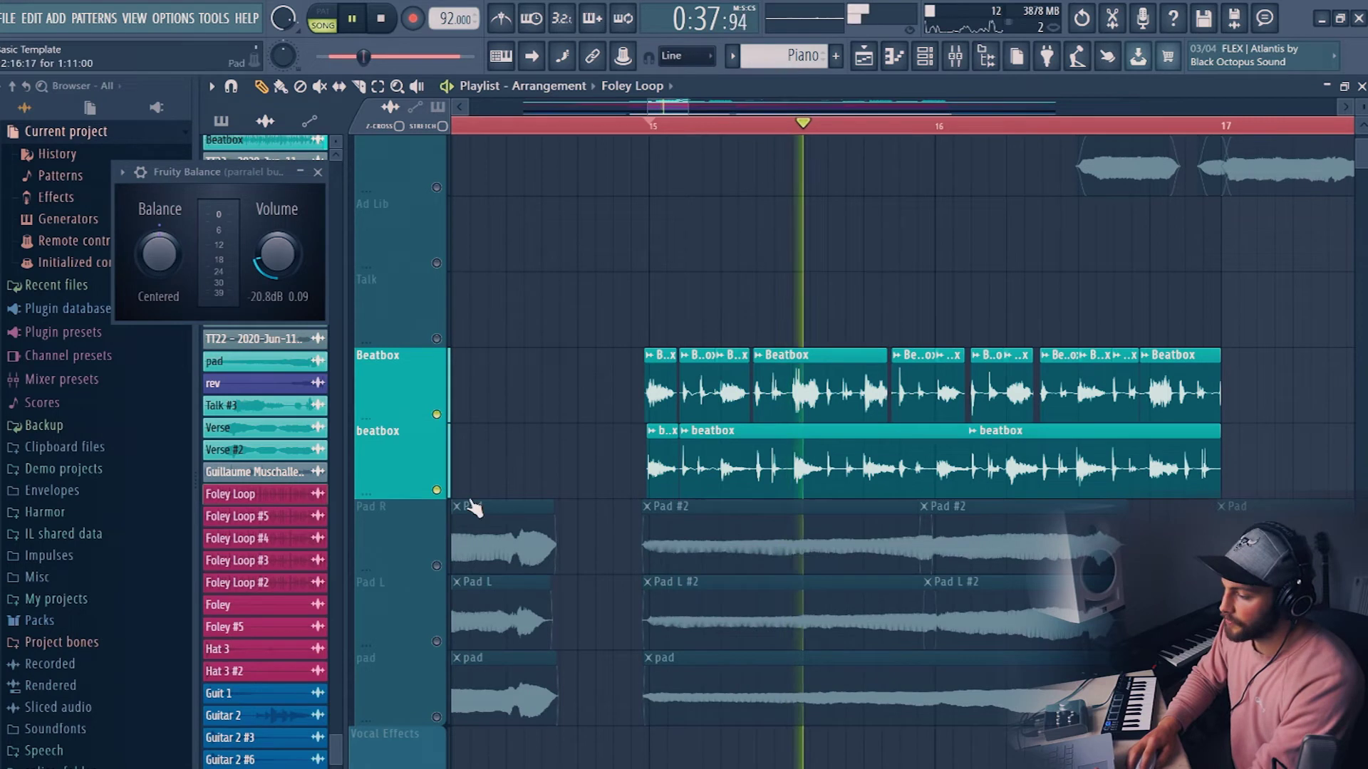
# - Stop playback, turn all Vocals group tracks back on, and inspect the time-stretching pitch setting of the upper Beatbox sample
pyautogui.press('space')
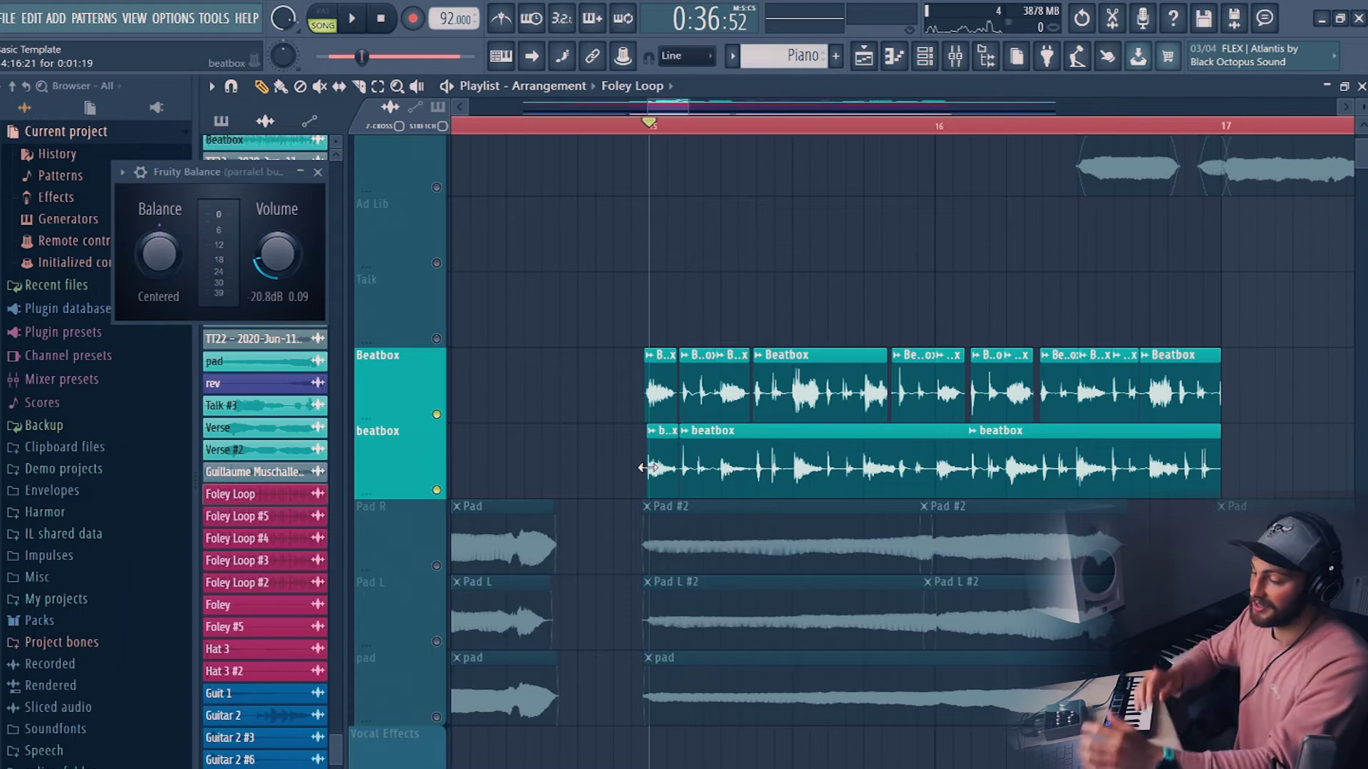
pyautogui.rightClick(437, 566)
pyautogui.doubleClick(776, 372)
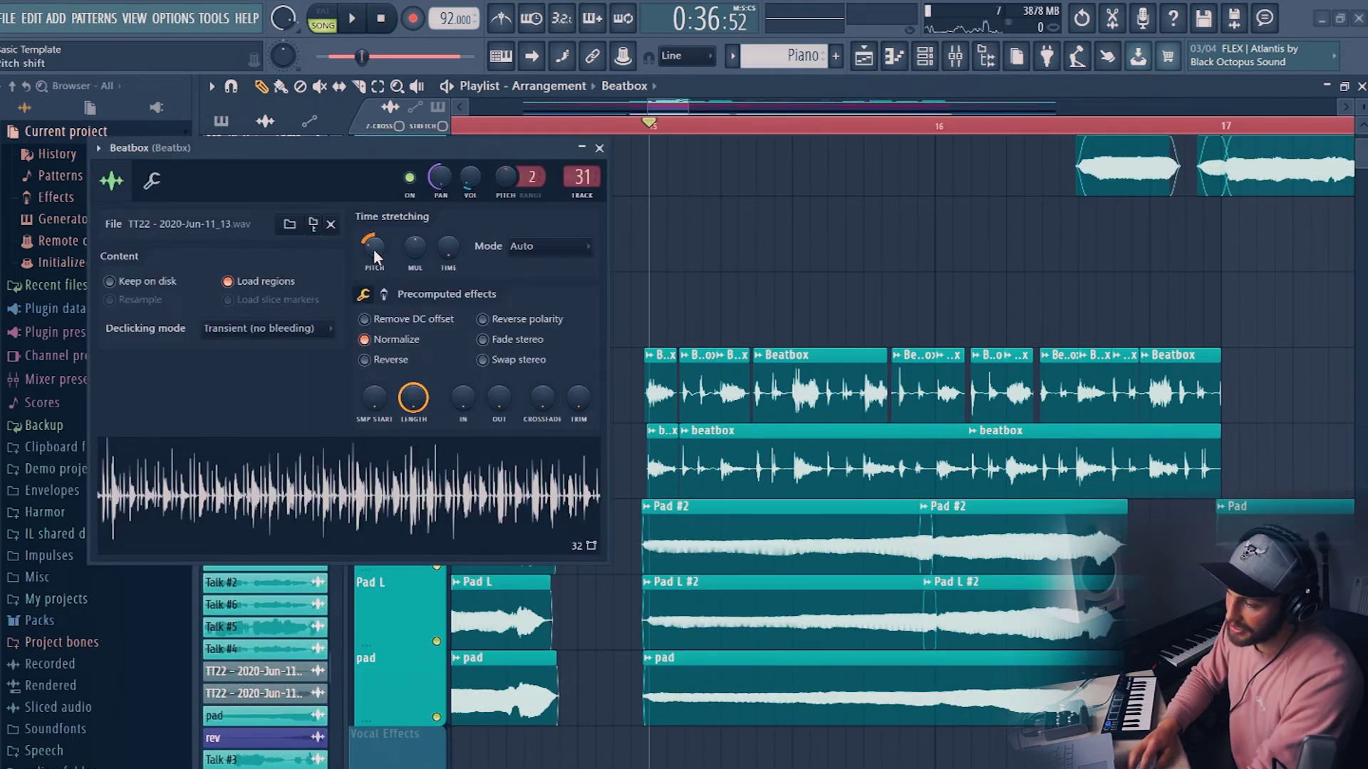
pyautogui.click(599, 148)
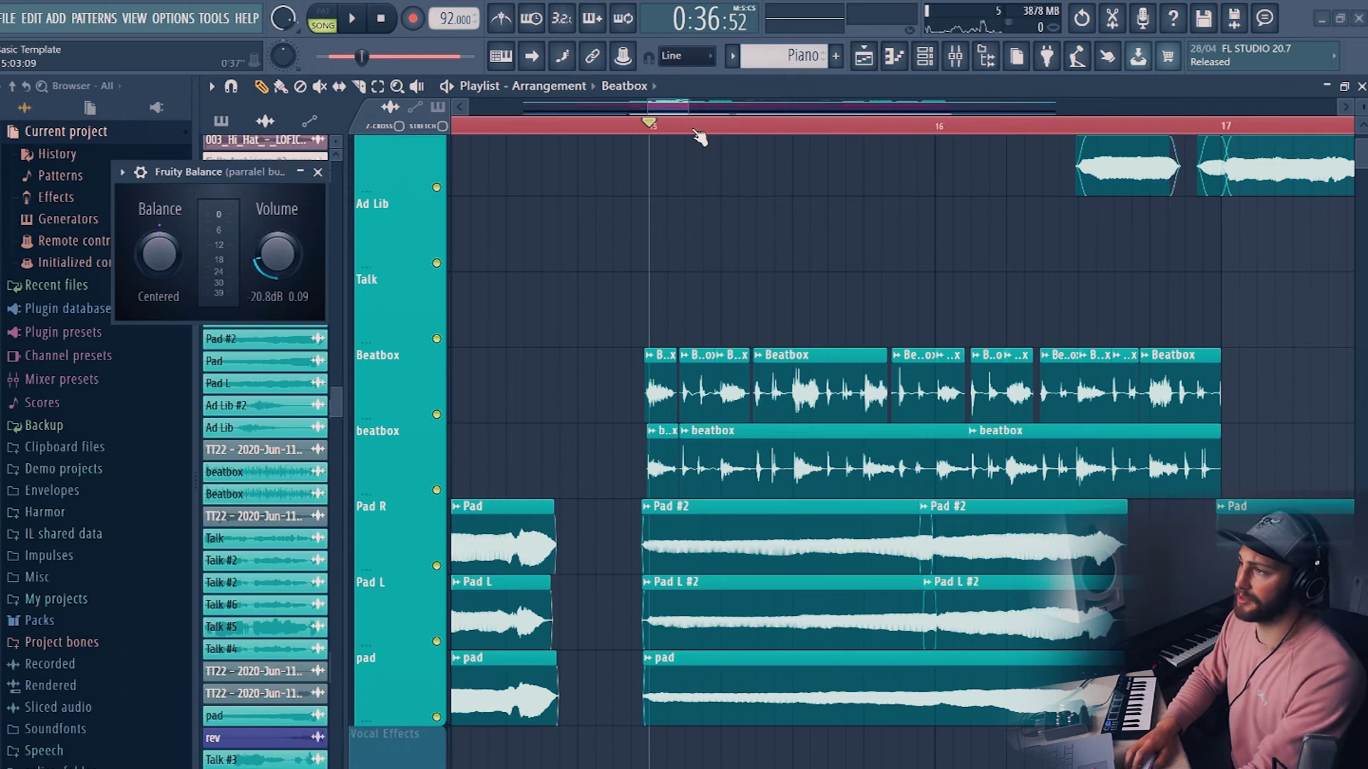
# - Play the beatbox layers together with the vocal pads from bar 15
pyautogui.scroll(-6, 668, 152)
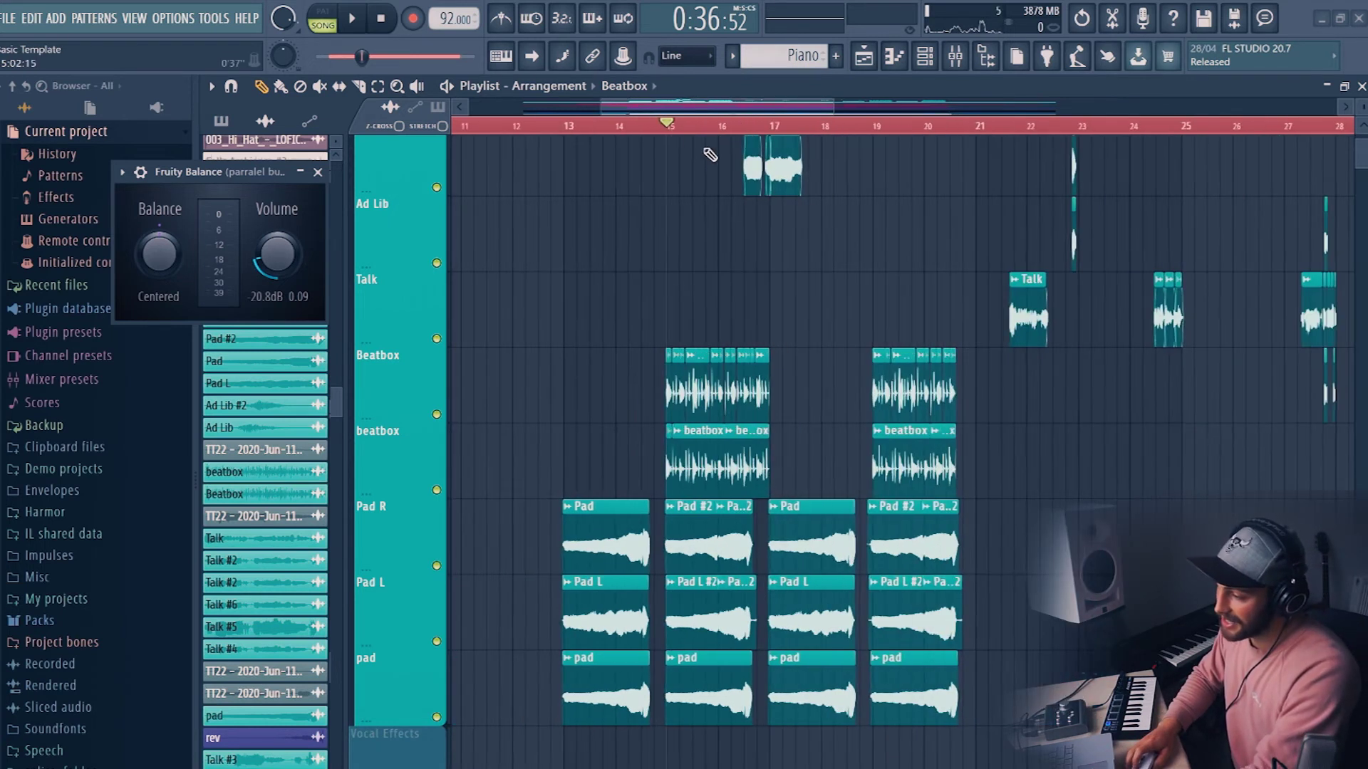
pyautogui.scroll(-2, 704, 147)
pyautogui.press('space')
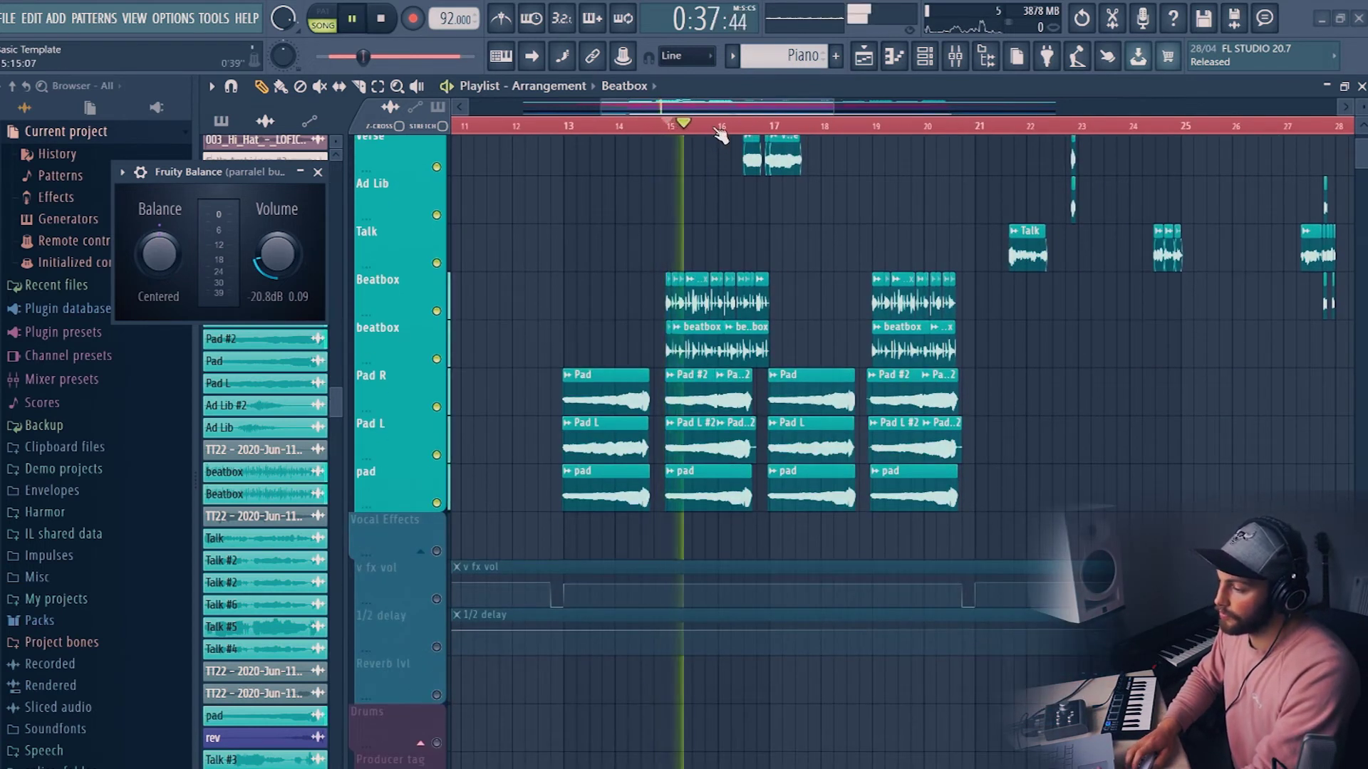
pyautogui.press('space')
pyautogui.scroll(1, 440, 328)
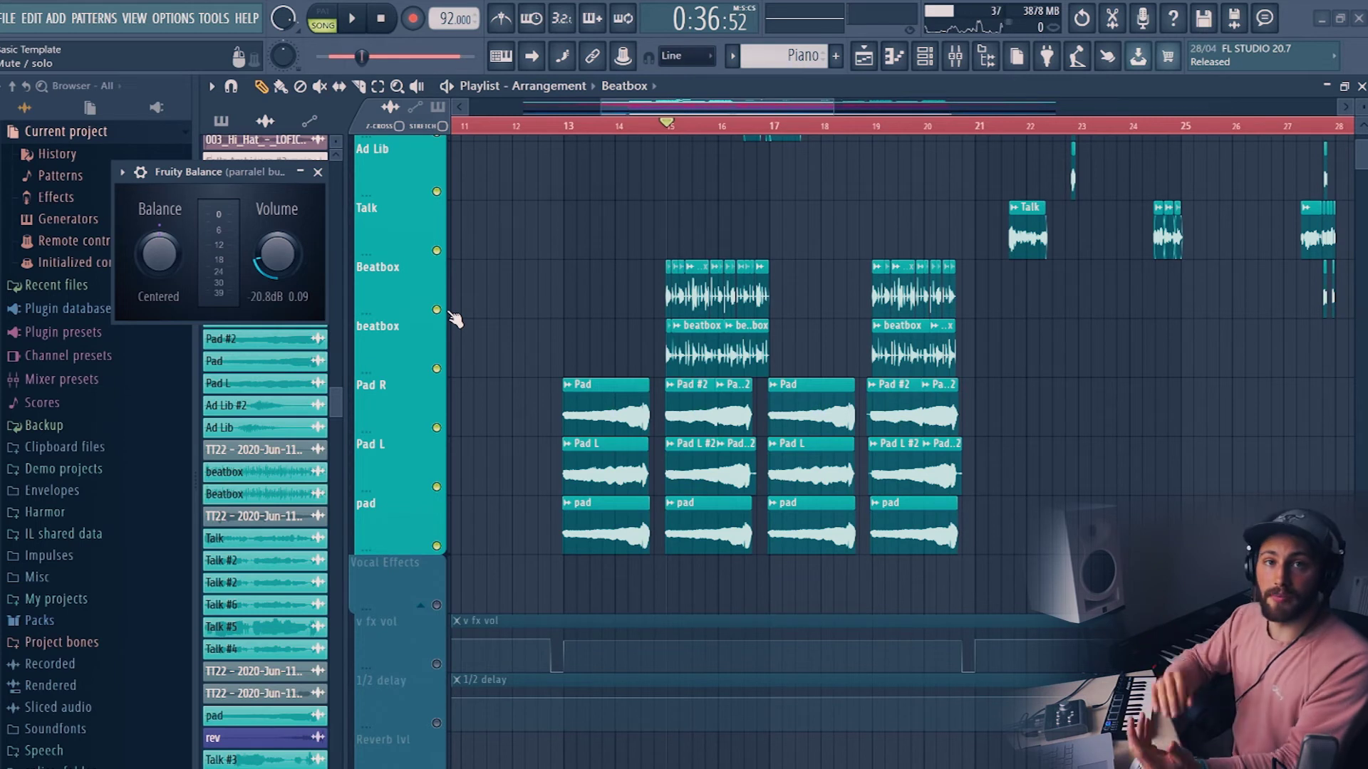
# - Turn on the Vocal Effects tracks and play the vocals from just before the Talk clip between bars 21 and 22
pyautogui.scroll(-8, 675, 128)
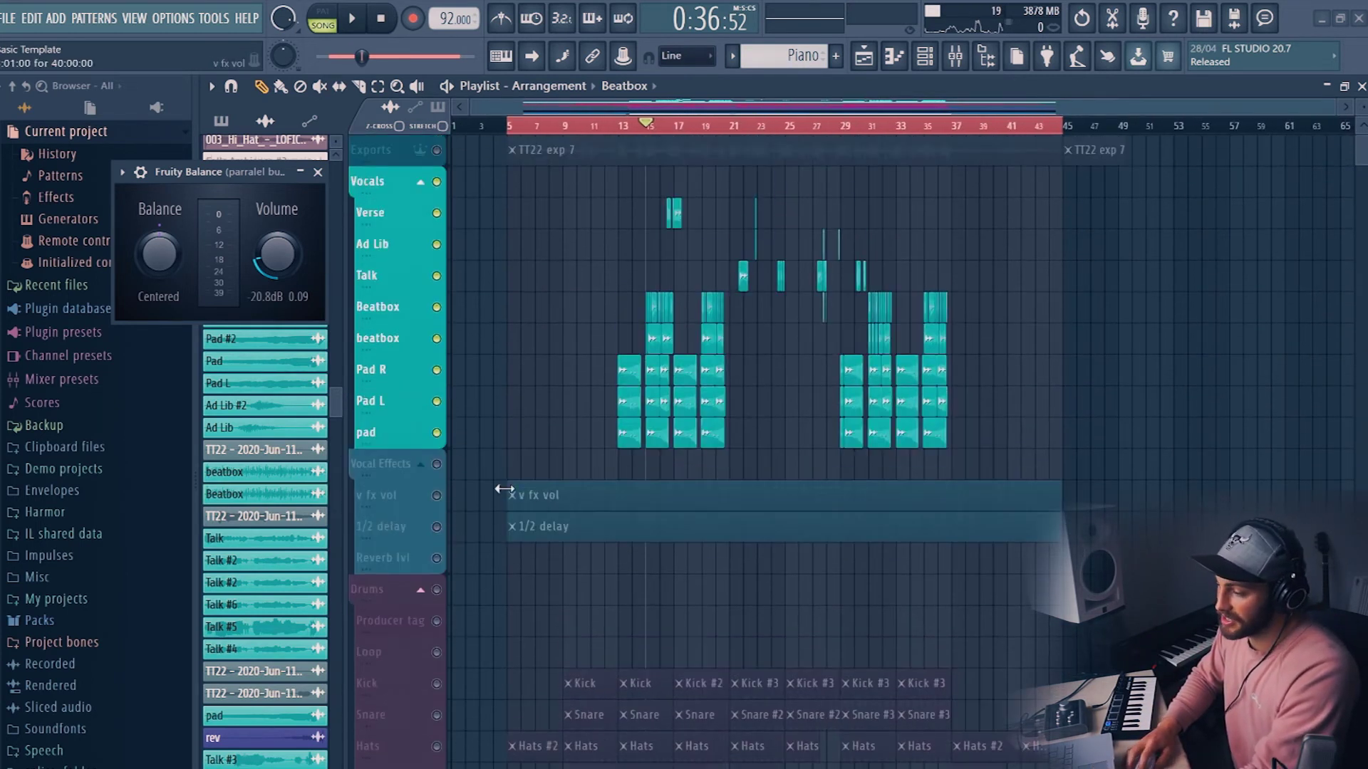
pyautogui.click(437, 464)
pyautogui.scroll(5, 748, 132)
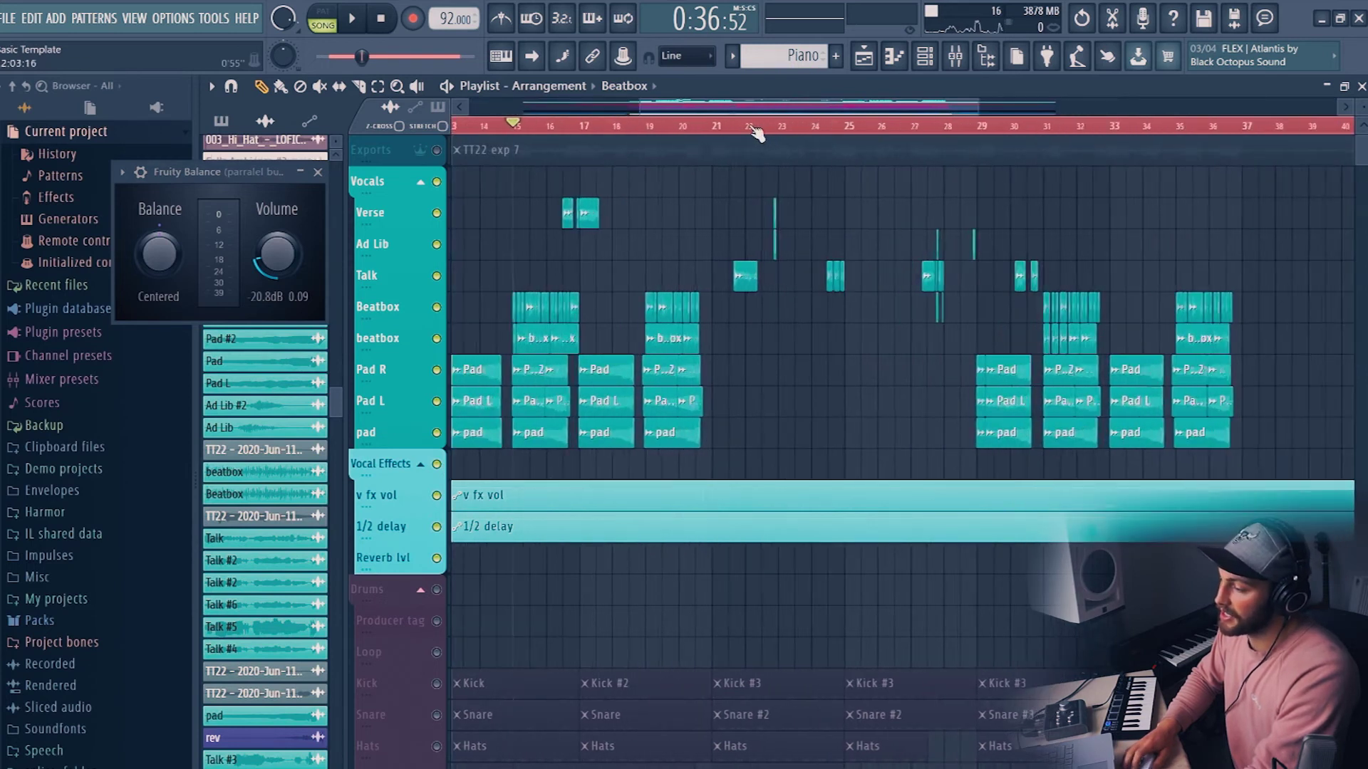
pyautogui.click(700, 128)
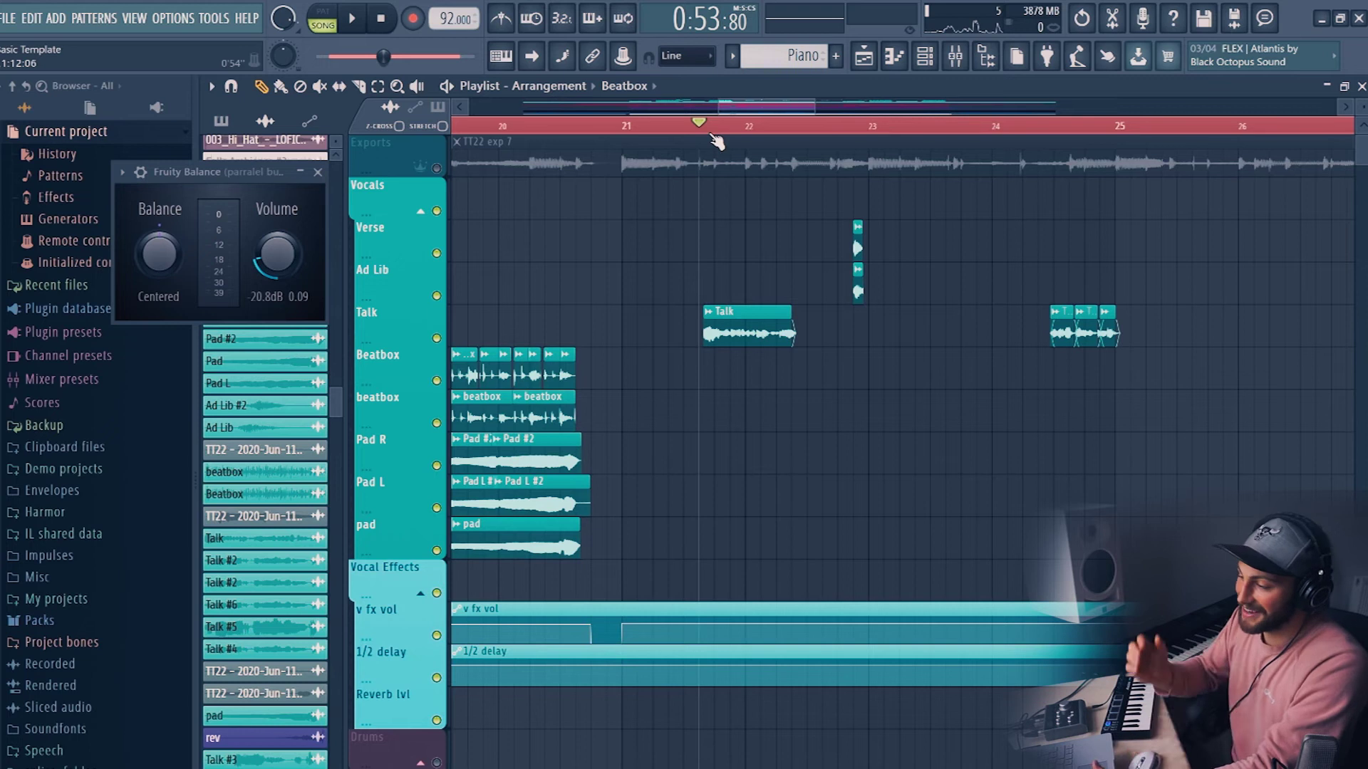
pyautogui.scroll(2, 716, 139)
pyautogui.press('space')
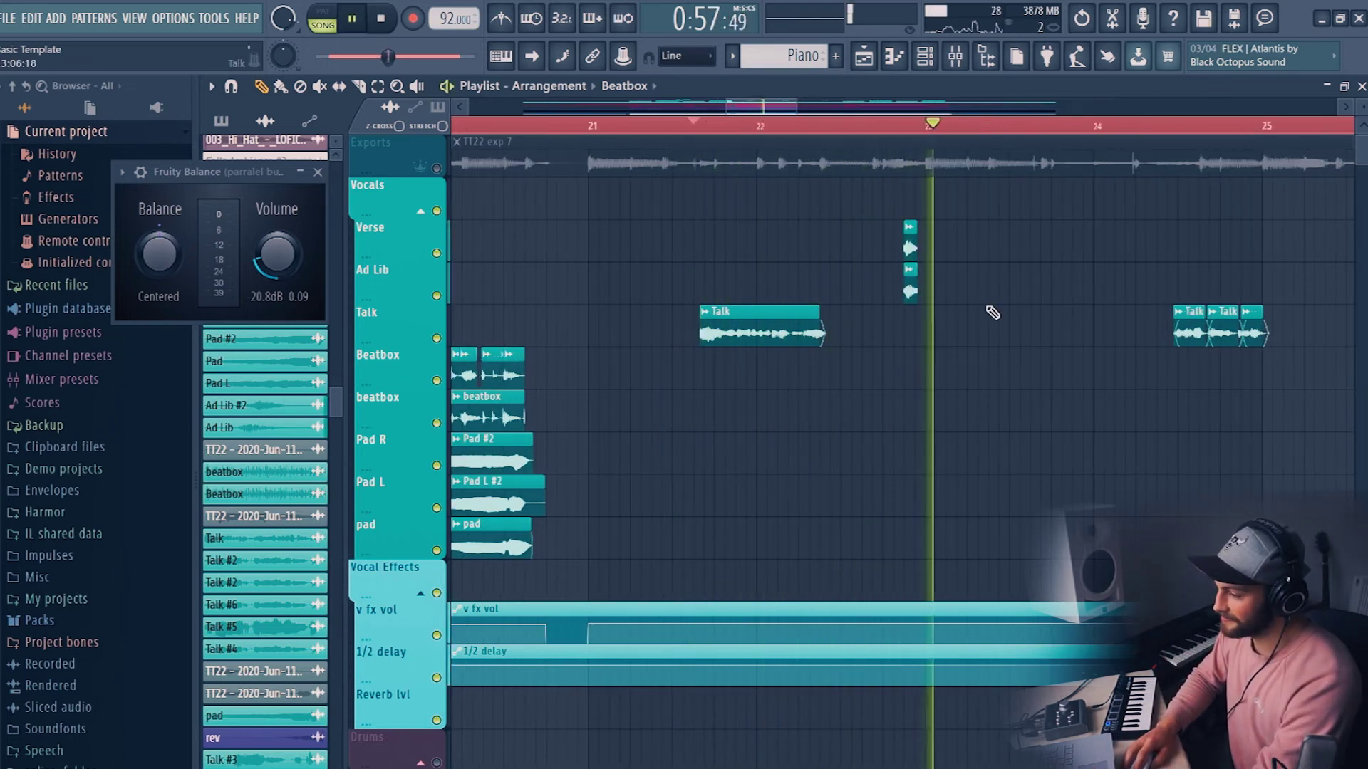
# - Listen to the remaining Talk, Ad Lib, beatbox and pad clips up to about bar 33, and stop playback
pyautogui.scroll(-2, 1040, 134)
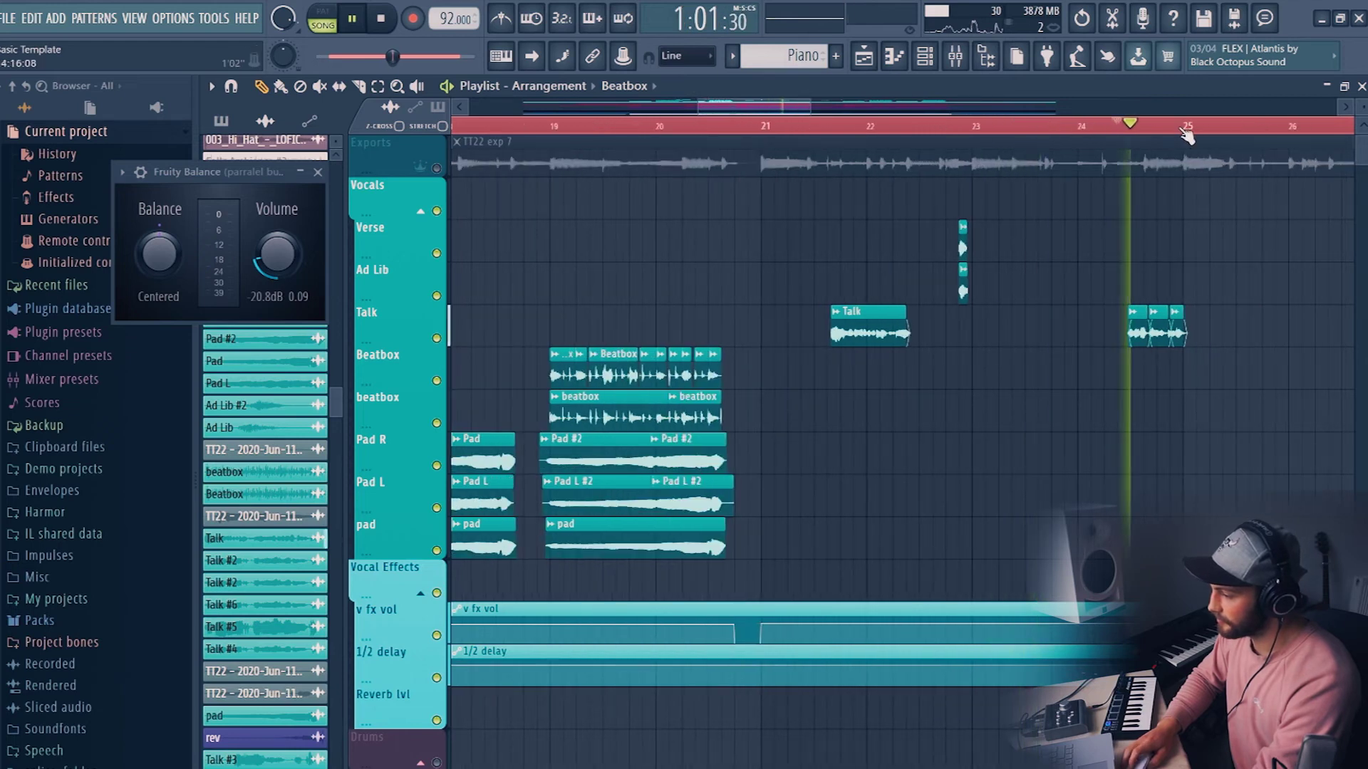
pyautogui.scroll(-3, 1132, 135)
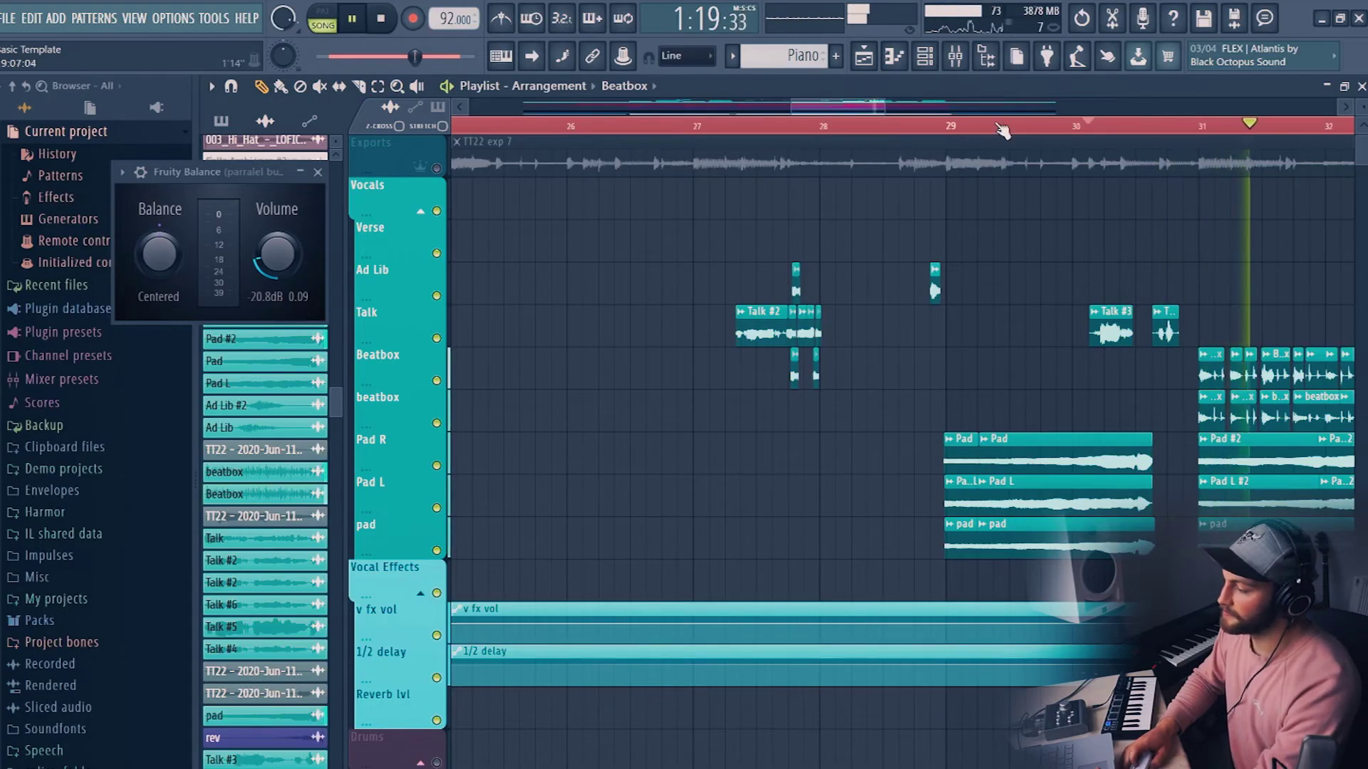
pyautogui.scroll(-3, 1019, 123)
pyautogui.scroll(-3, 1005, 135)
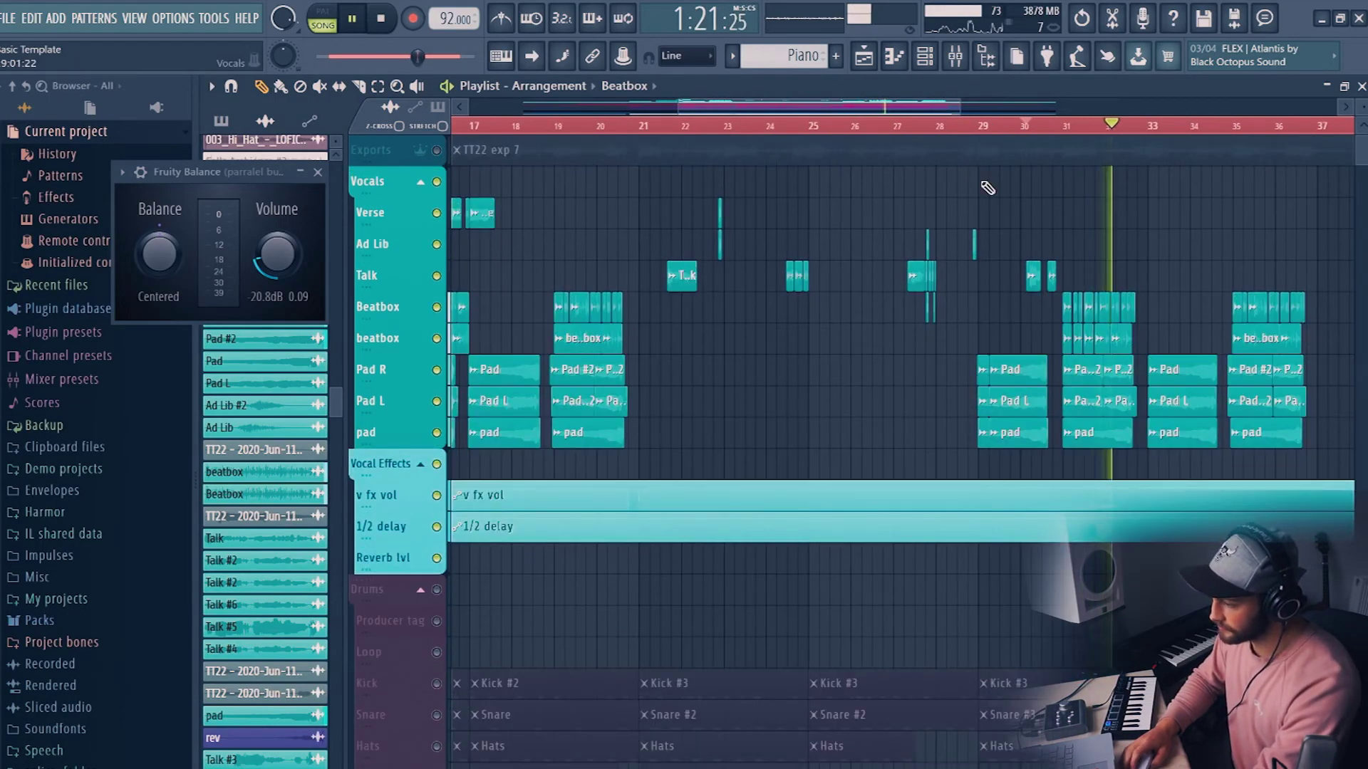
pyautogui.scroll(4, 983, 186)
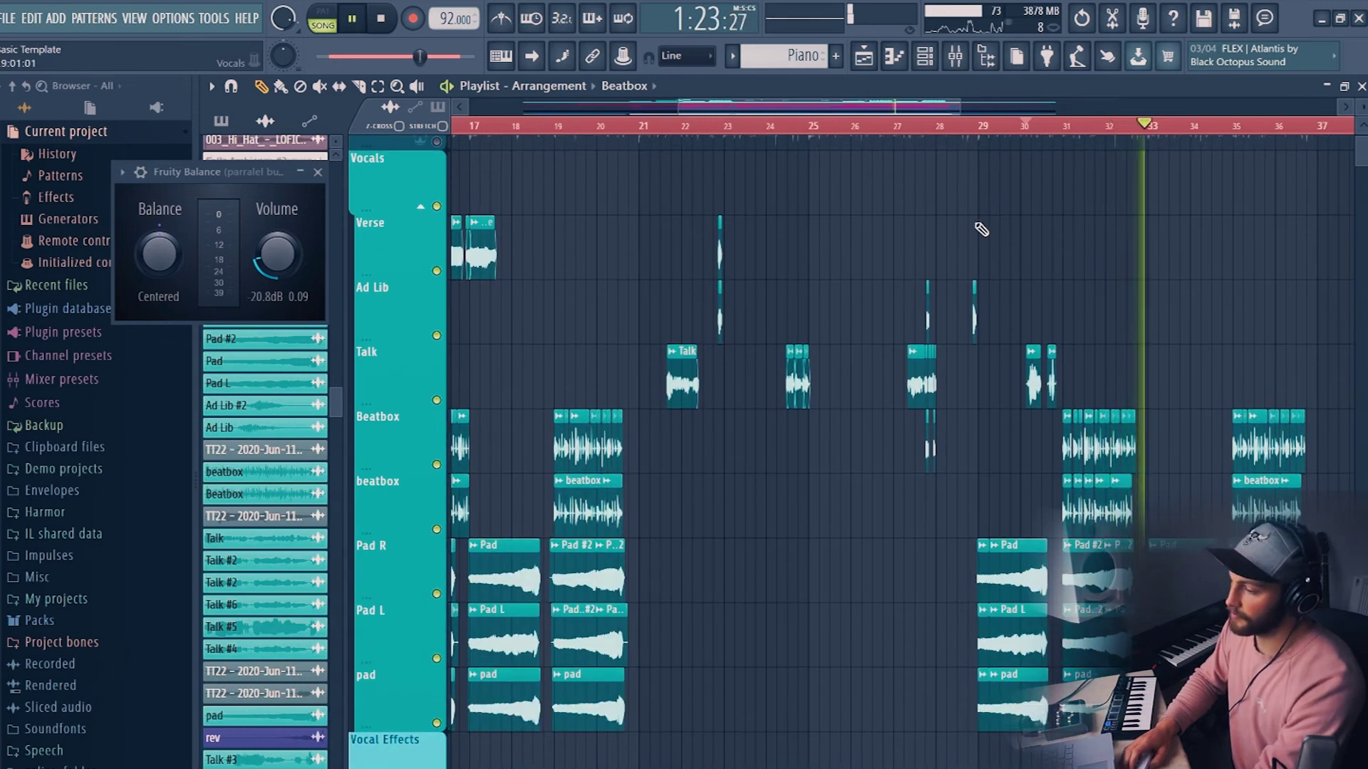
pyautogui.press('space')
# - Open the Talk #3 clip after bar 30 and review the vocal, reverb and delay tracks in the mixer
pyautogui.scroll(-2, 961, 245)
pyautogui.doubleClick(1034, 341)
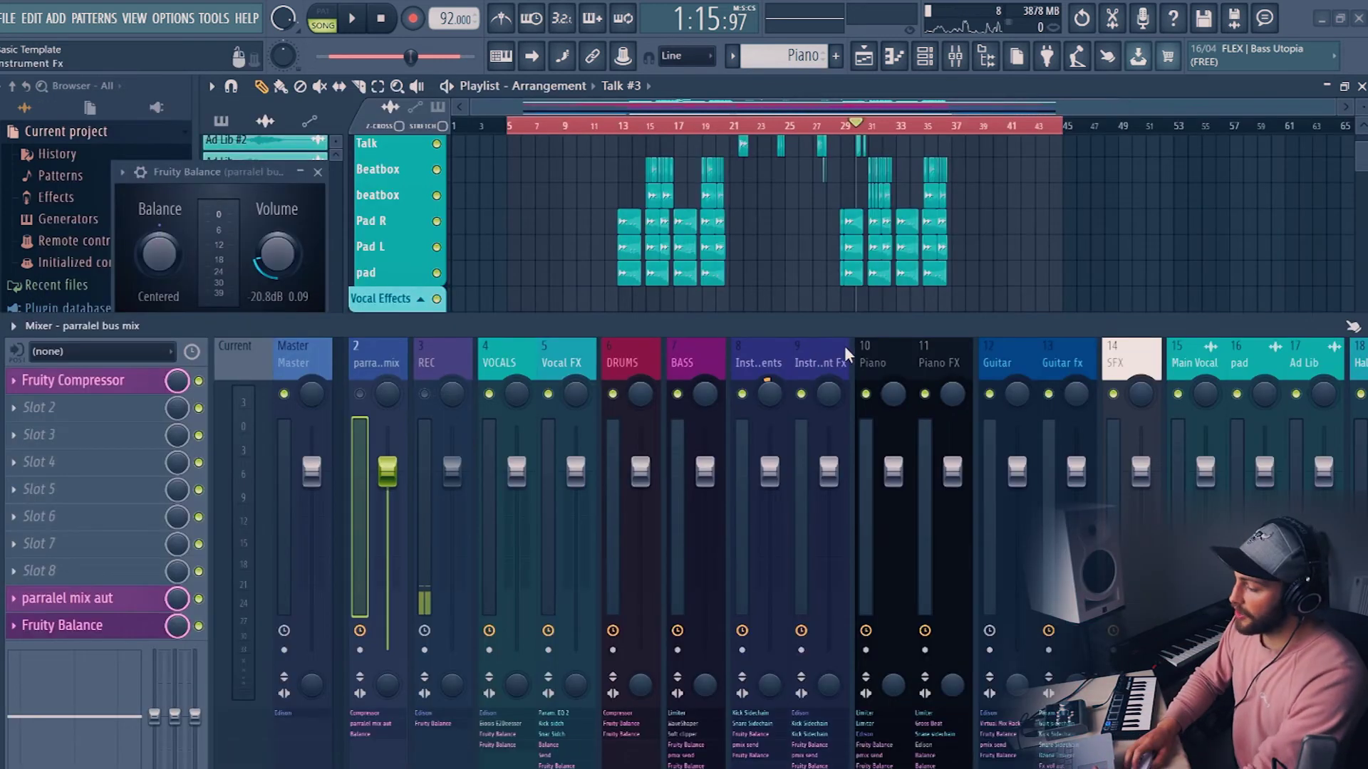
pyautogui.scroll(-3, 844, 346)
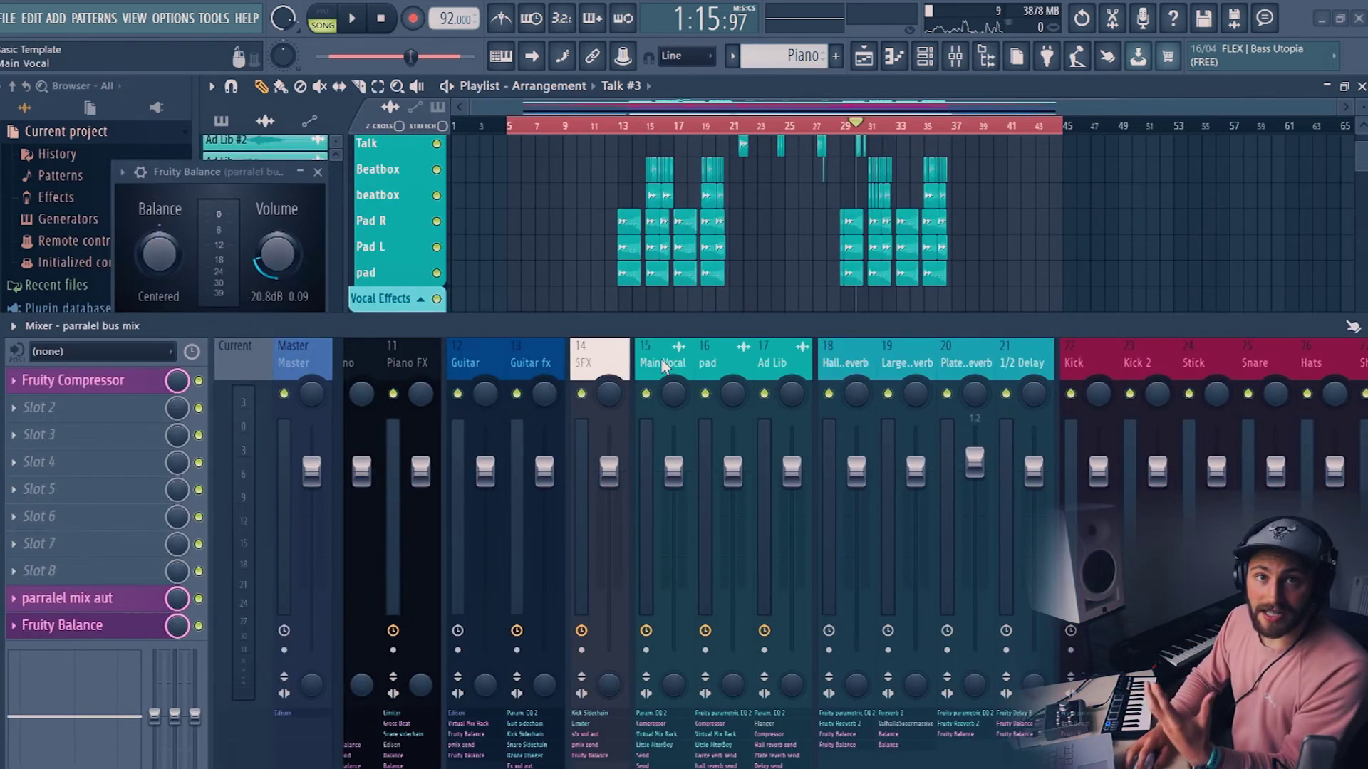
pyautogui.scroll(3, 663, 365)
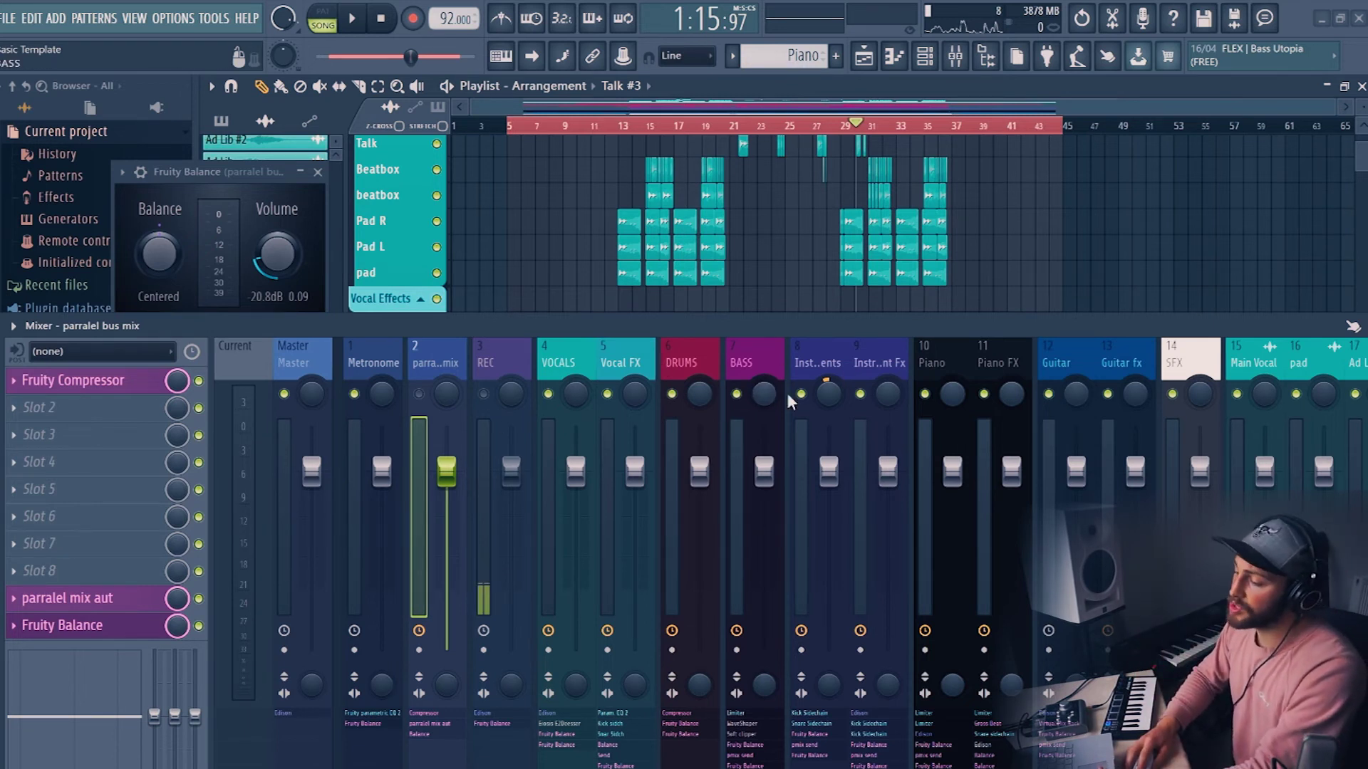
# - Close the Fruity Balance window of the parallel bus mix track
pyautogui.click(418, 395)
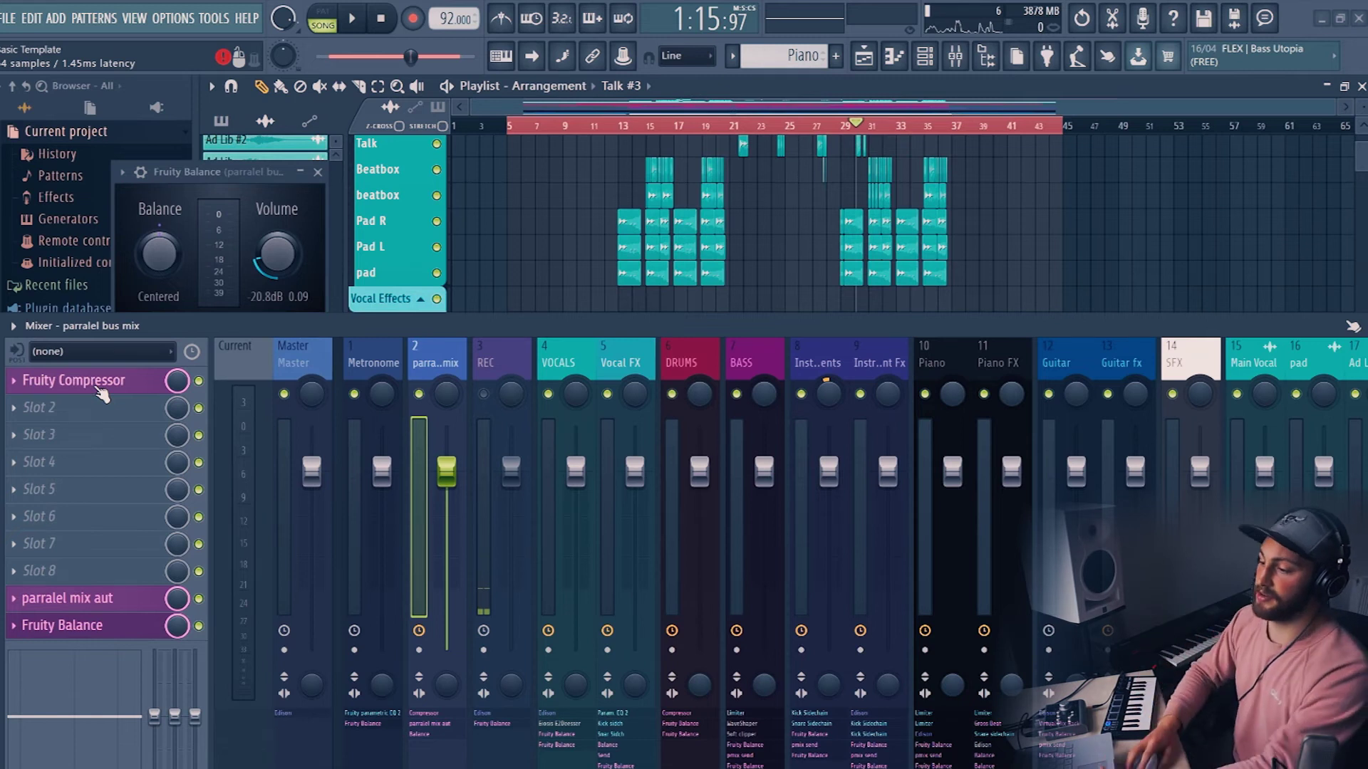
pyautogui.click(318, 171)
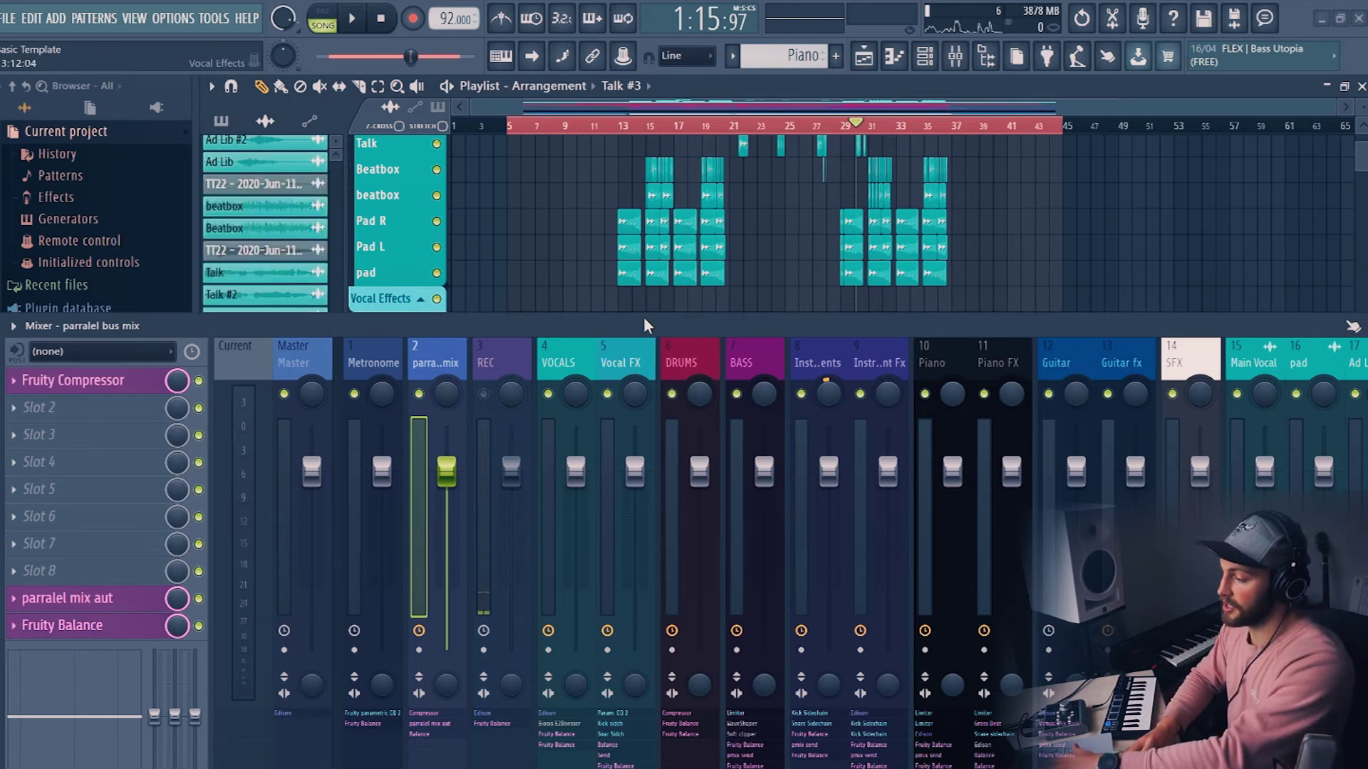